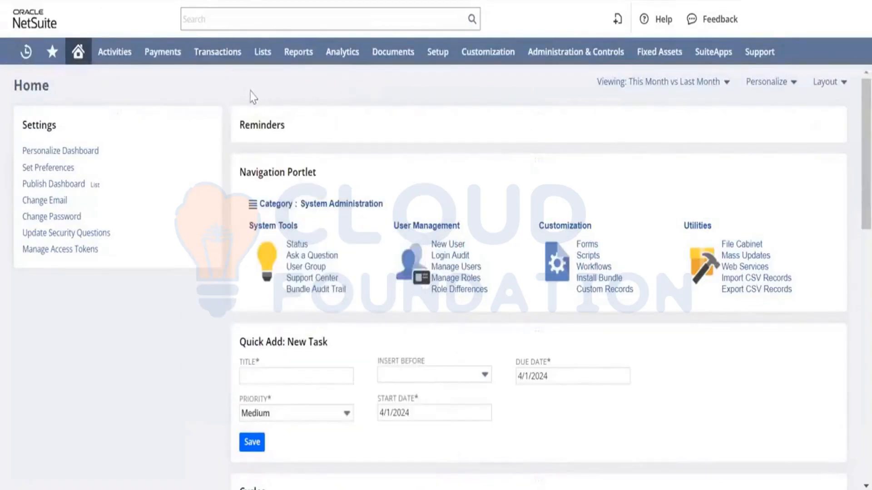
mouse_move(218, 65)
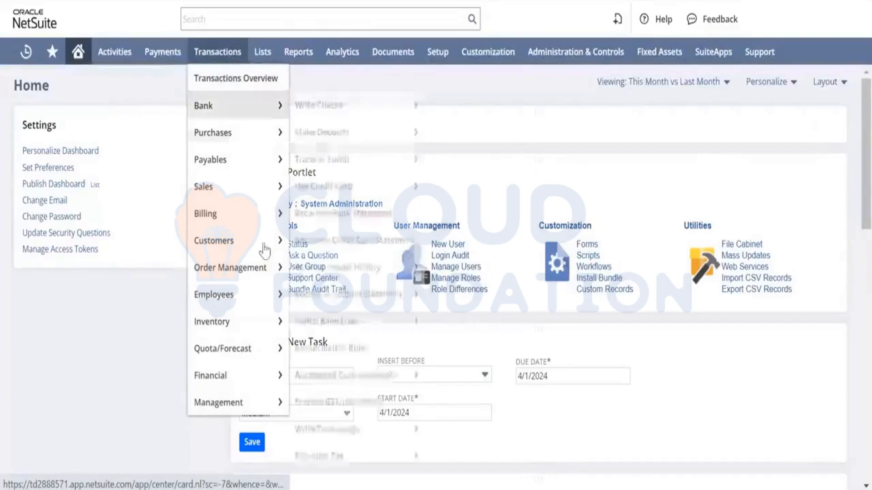
mouse_move(277, 326)
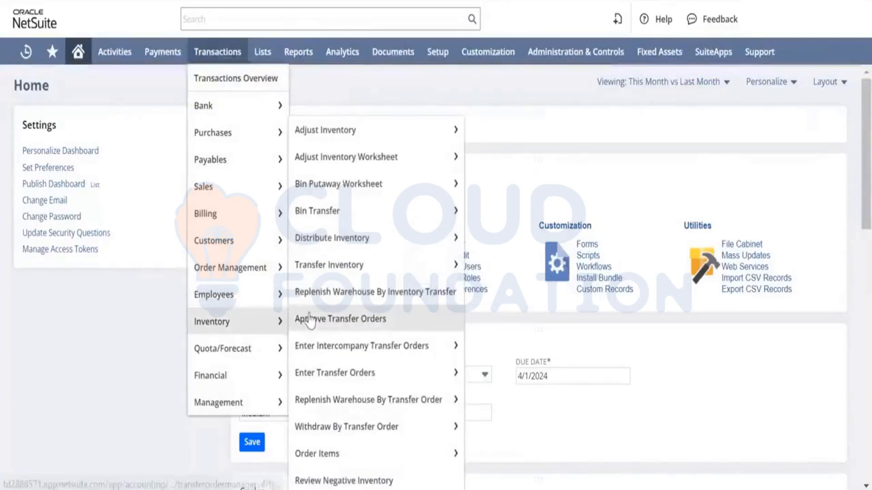
mouse_move(343, 141)
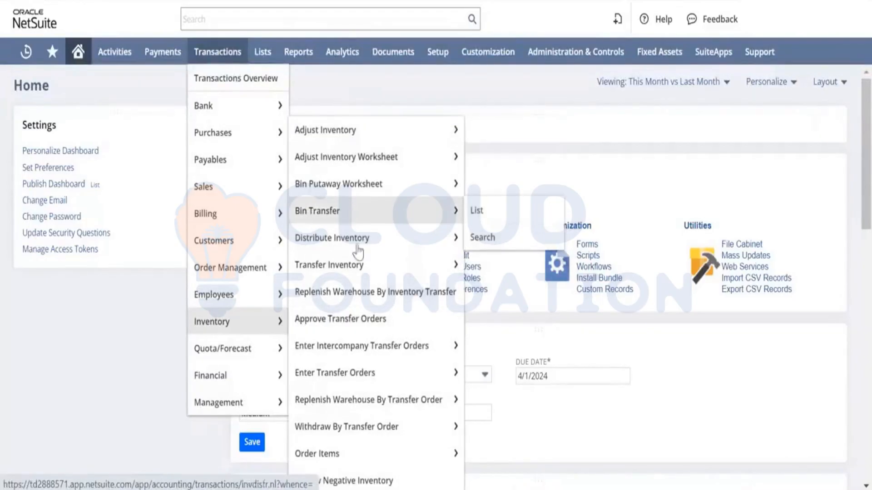
mouse_move(360, 271)
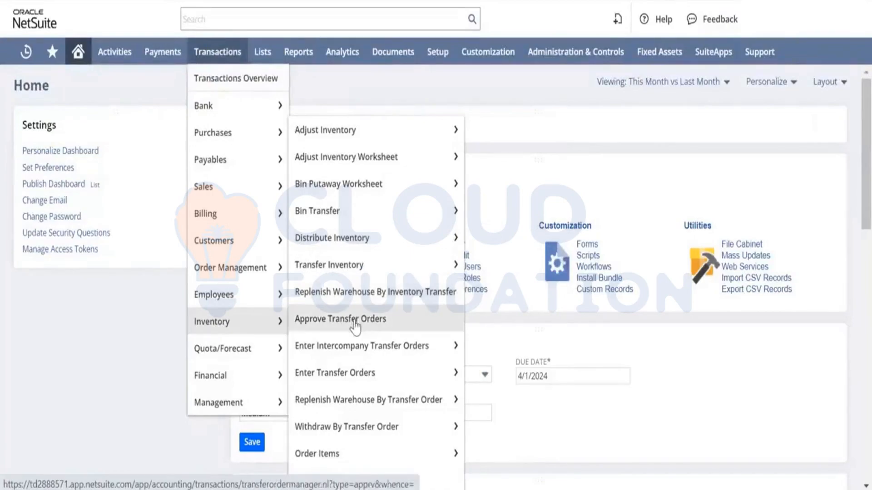
mouse_move(355, 370)
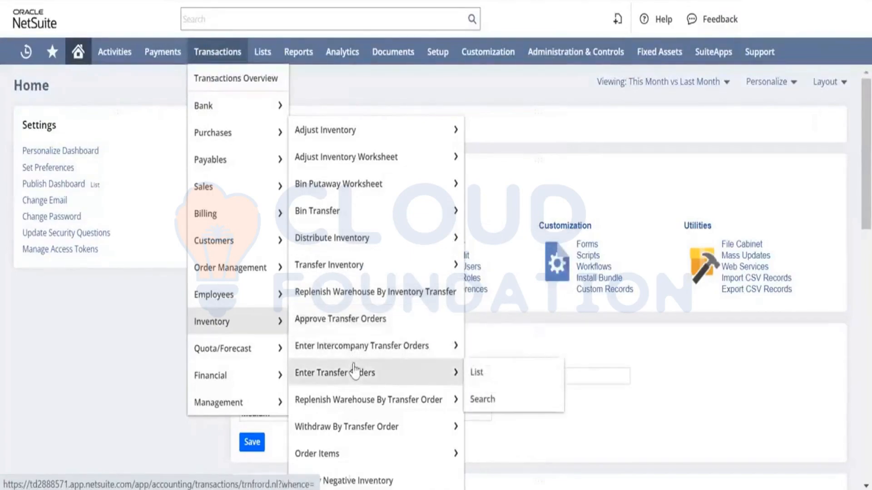
mouse_move(358, 408)
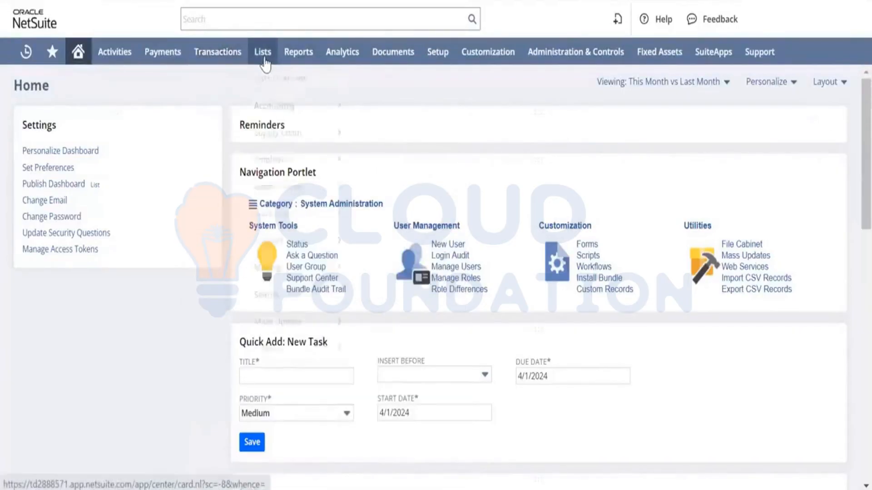
Start creating a new Inventory Item record from the item list.
mouse_move(264, 61)
mouse_move(265, 107)
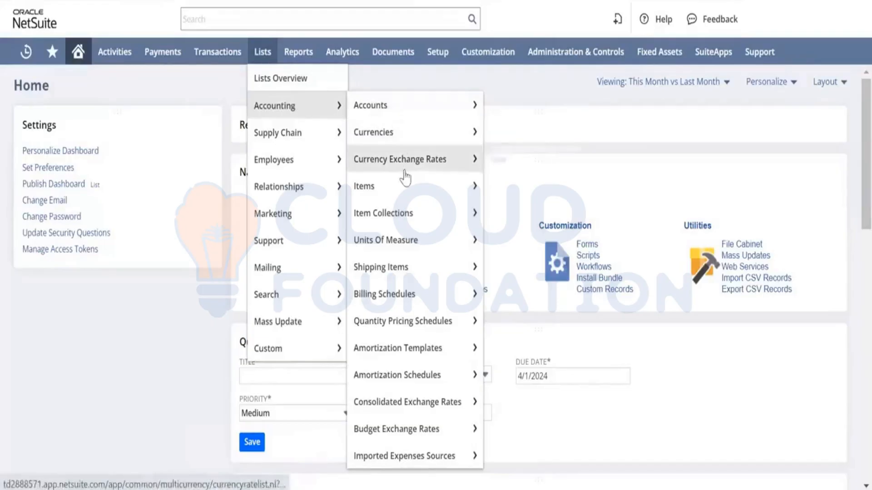
mouse_move(405, 191)
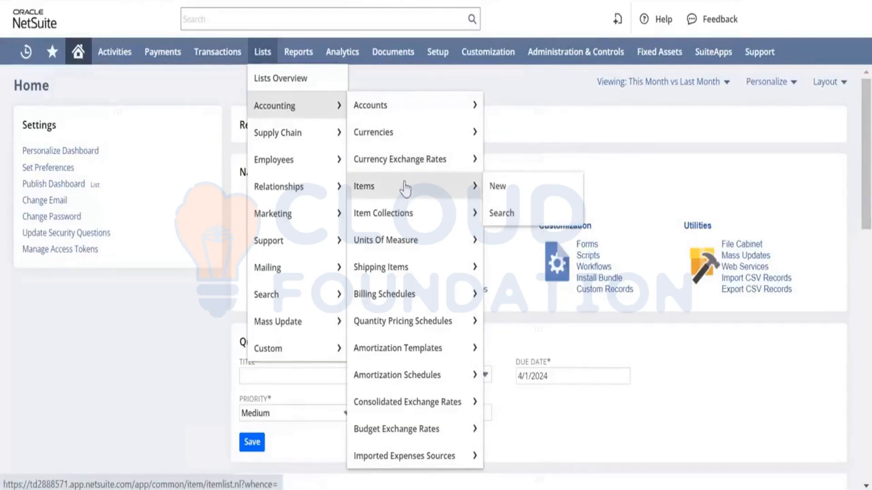
click(493, 186)
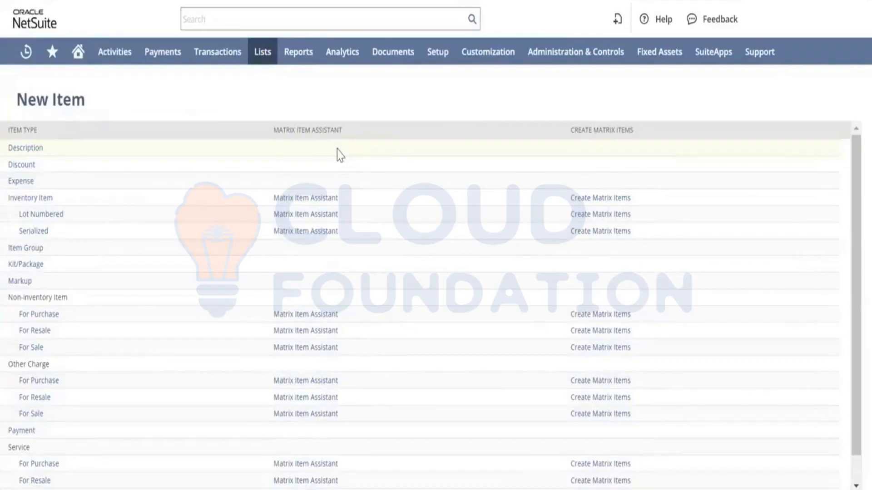
click(341, 155)
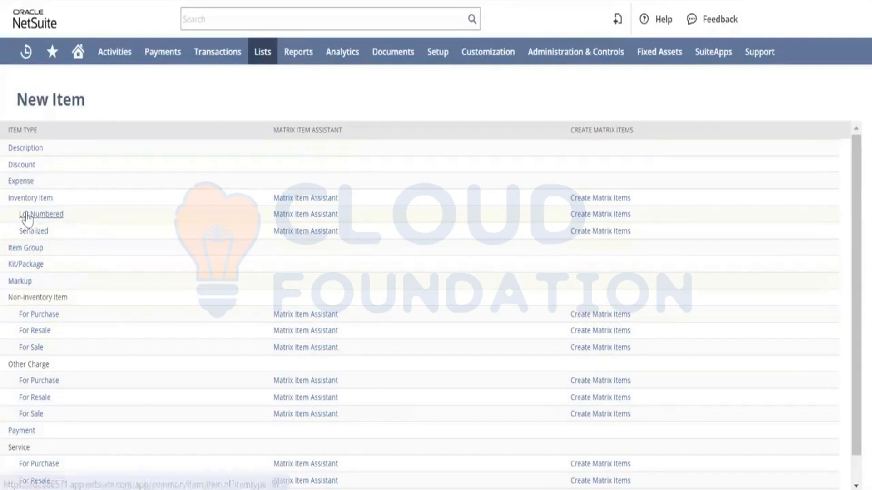
click(34, 199)
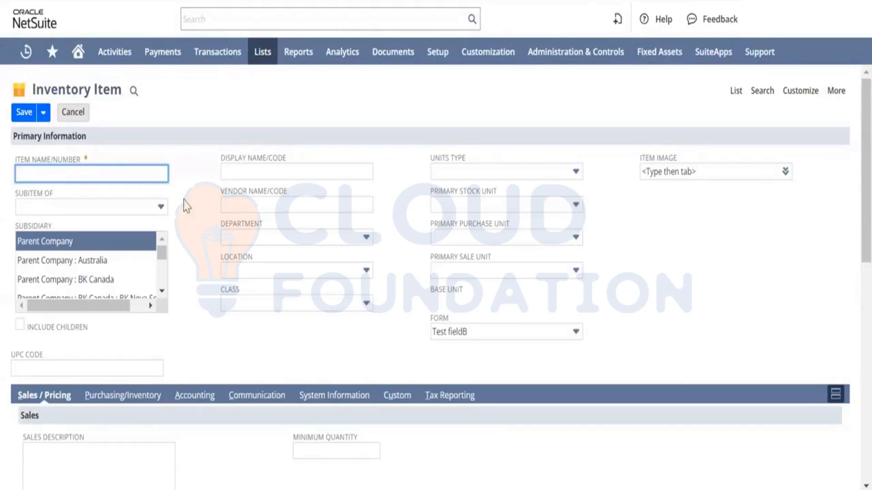
Enter Rk001 as the item name/number.
text(Rzzzzzz)
key(BackSpace)
key(BackSpace)
key(BackSpace)
key(BackSpace)
key(BackSpace)
key(BackSpace)
text(k001)
key(Tab)
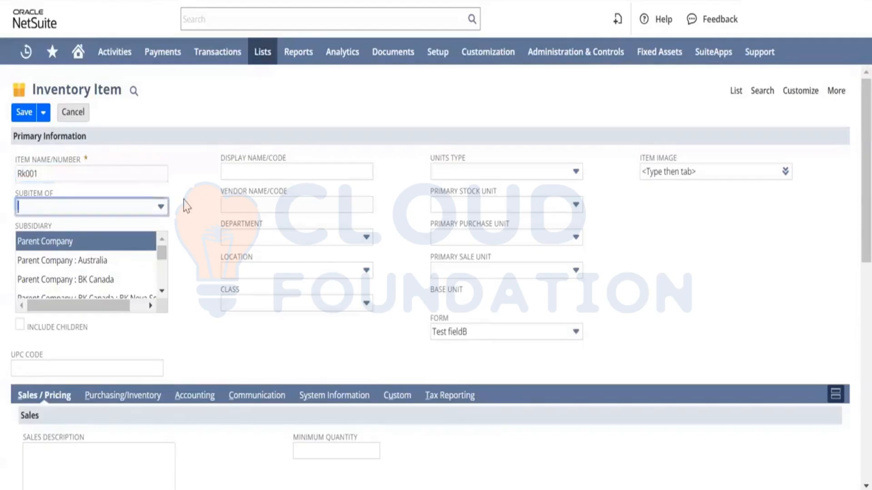
Set the subsidiary to Parent Company : BK Canada and enable Include Children.
key(Tab)
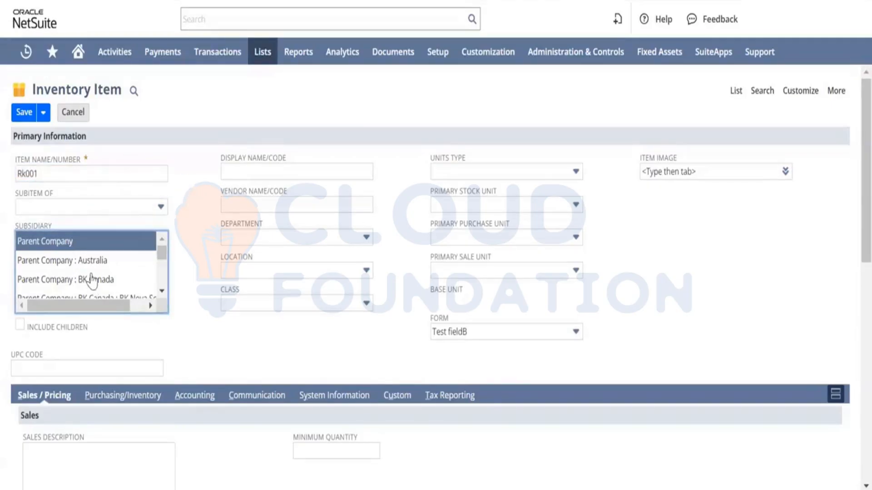
scroll(90, 279, down, 2)
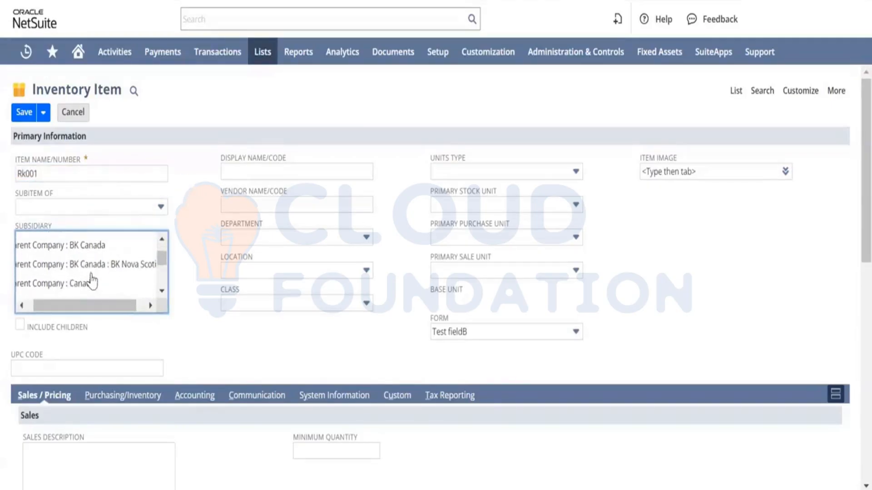
click(81, 246)
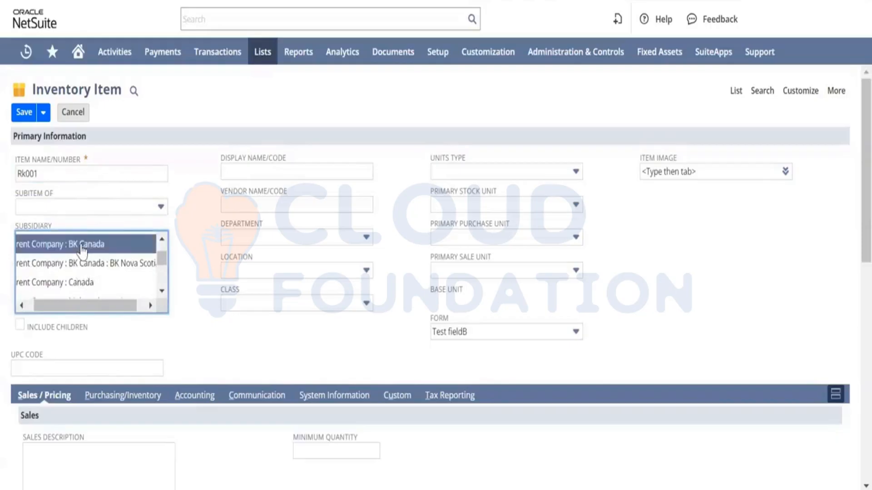
click(19, 326)
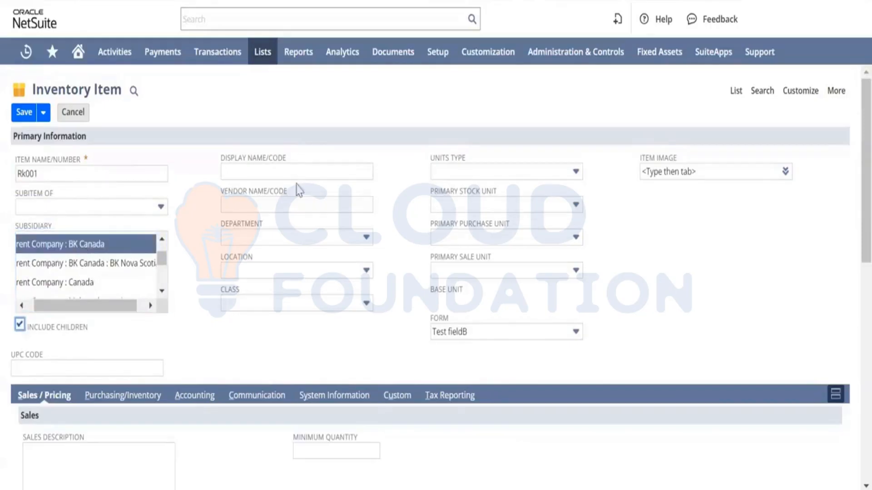
Enter Iron as the display name.
click(267, 173)
click(266, 173)
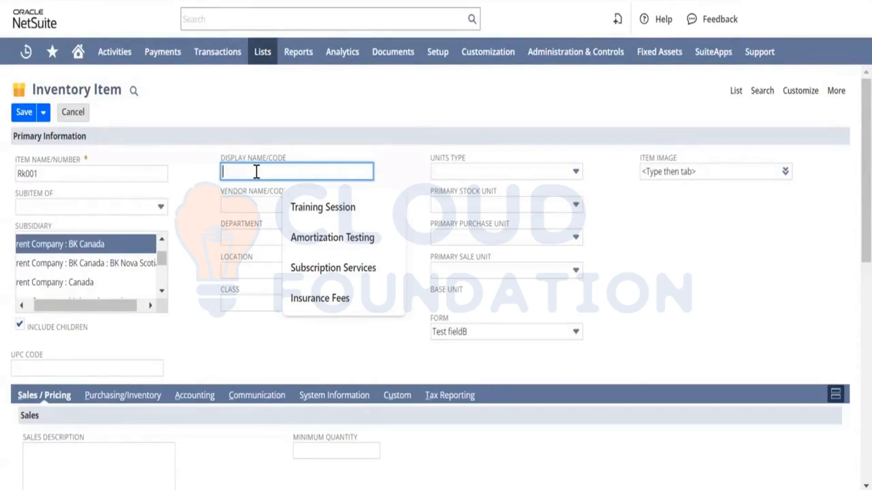
text(Iron)
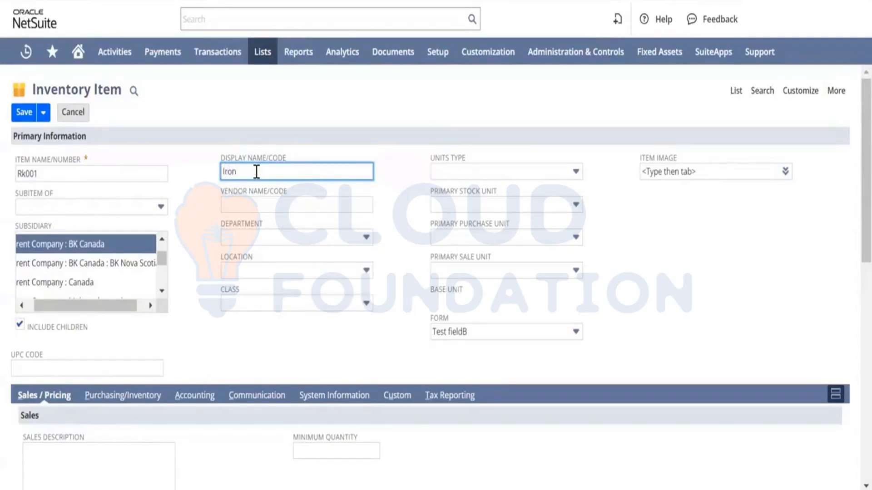
key(Tab)
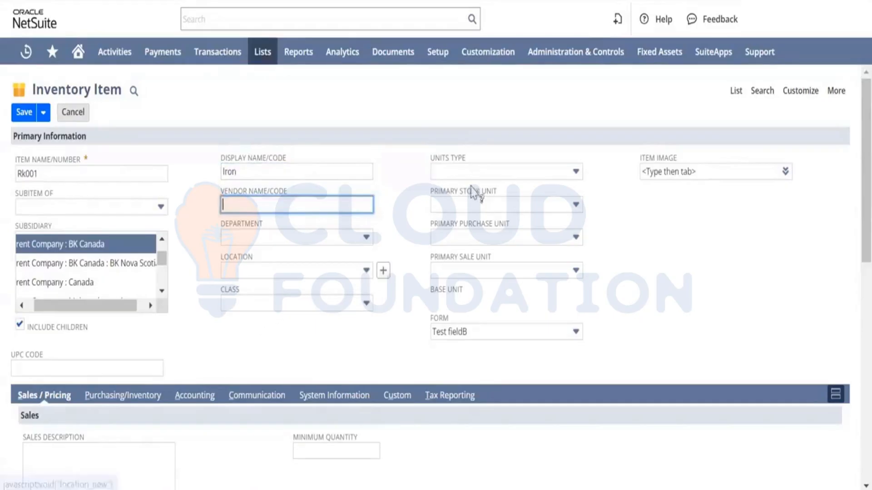
Set the units type to Each.
click(493, 175)
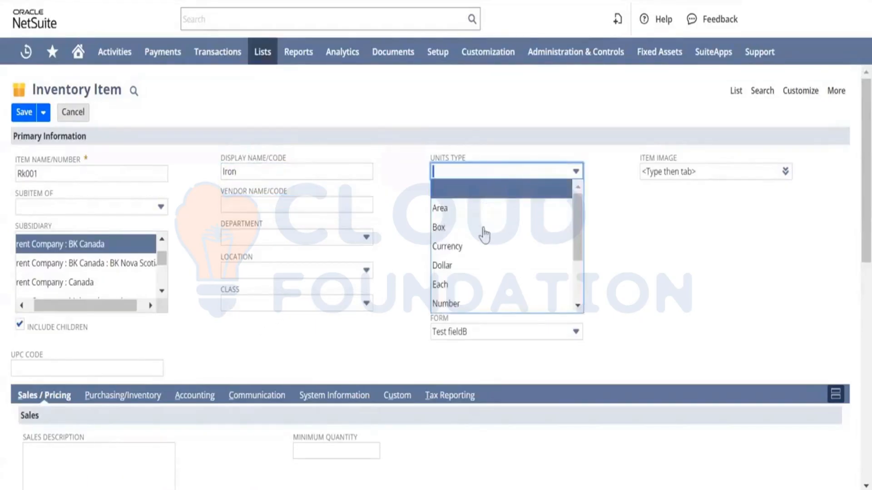
scroll(484, 234, down, 1)
scroll(484, 235, down, 1)
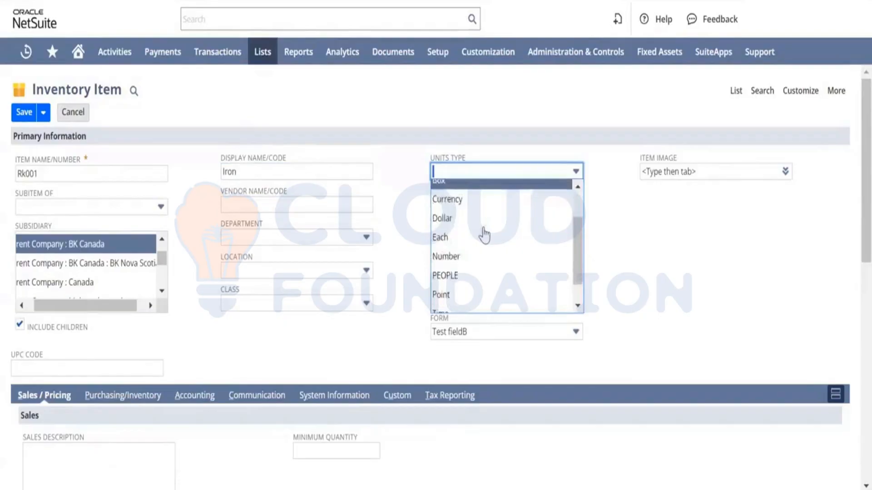
scroll(483, 236, up, 1)
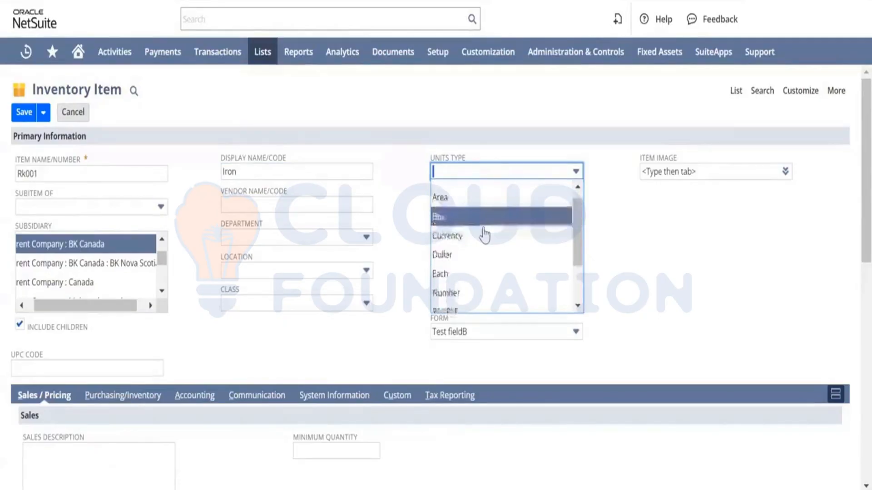
scroll(482, 236, down, 2)
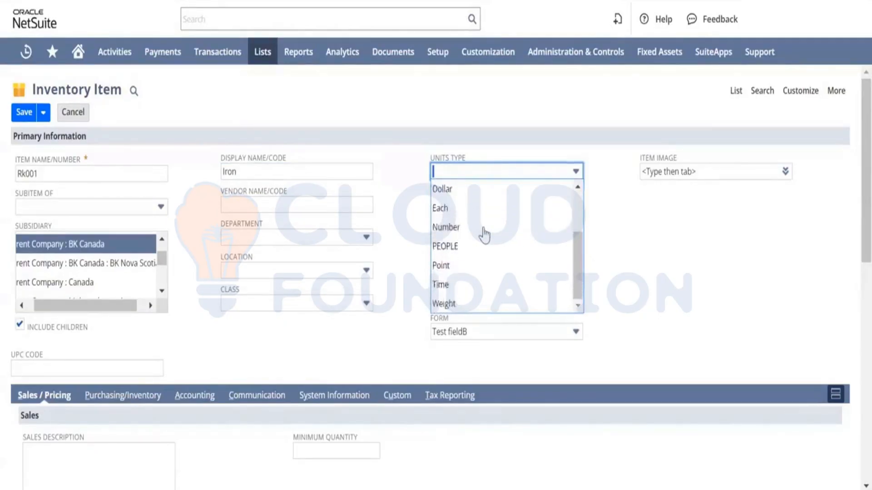
click(455, 213)
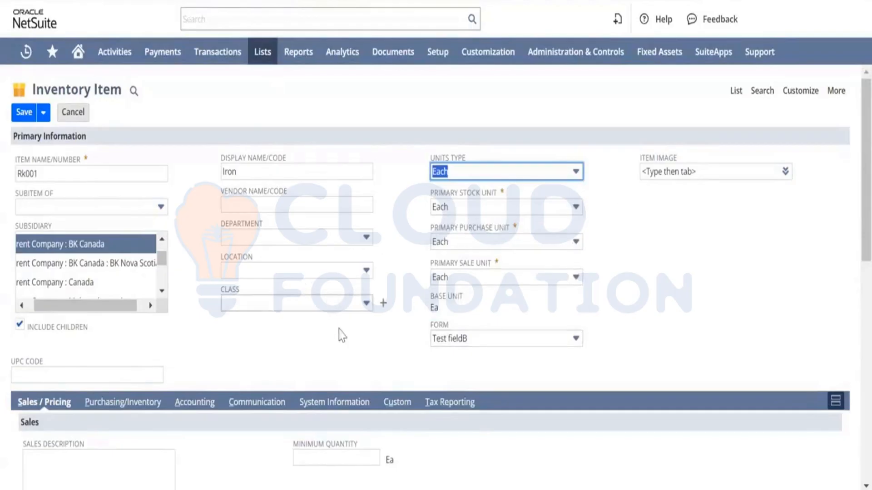
Change the display name to Cello Tape.
scroll(327, 356, down, 6)
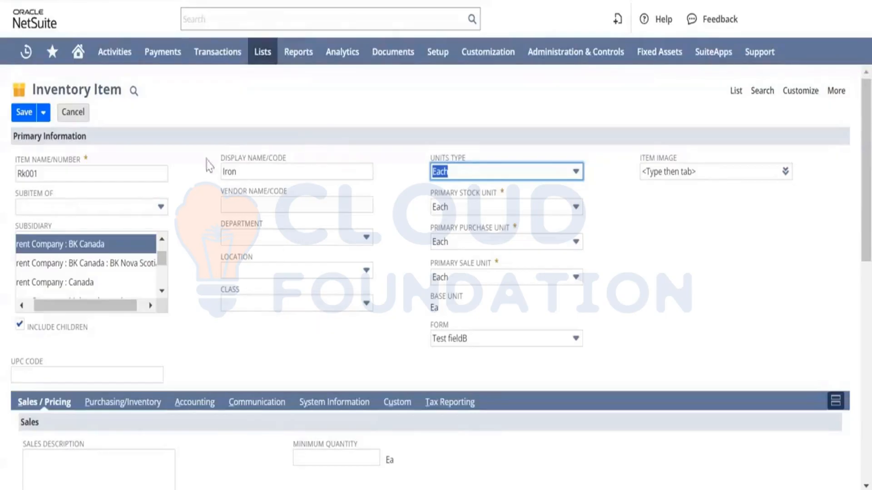
click(252, 172)
key(BackSpace)
key(BackSpace)
key(BackSpace)
key(BackSpace)
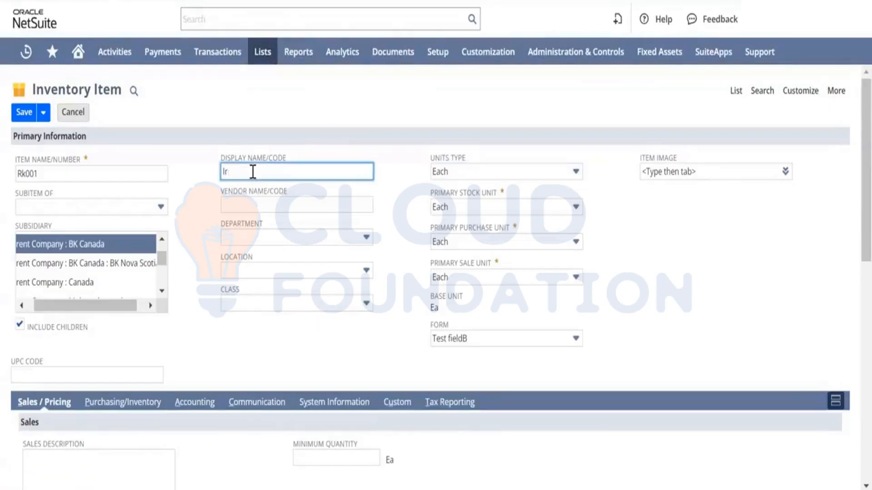
text(Cello Tape)
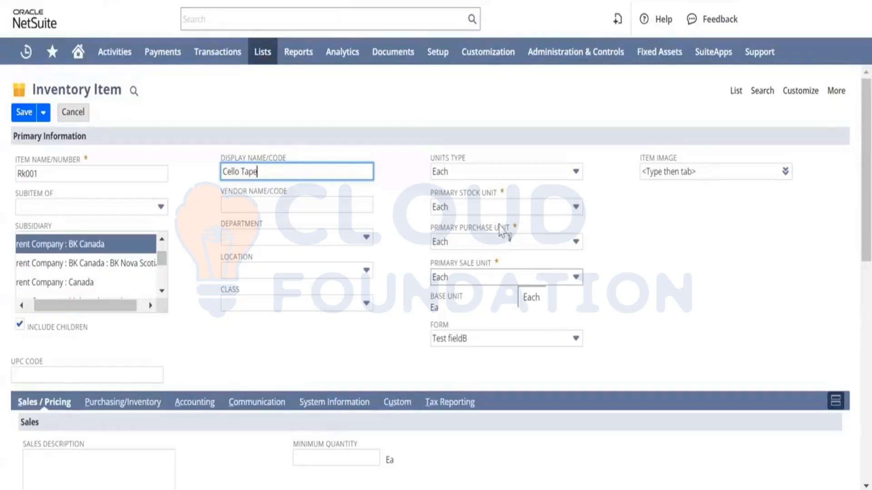
Open the Units Of Measure list in a new browser tab and switch to it.
mouse_move(263, 52)
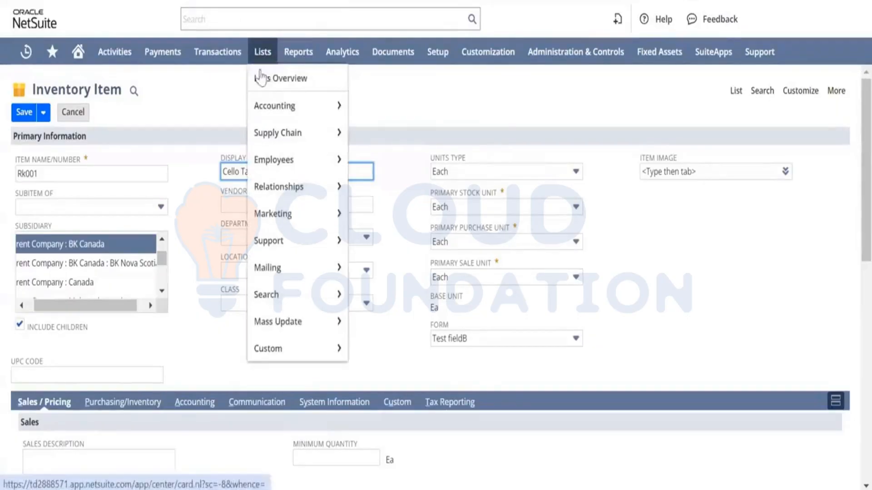
mouse_move(269, 119)
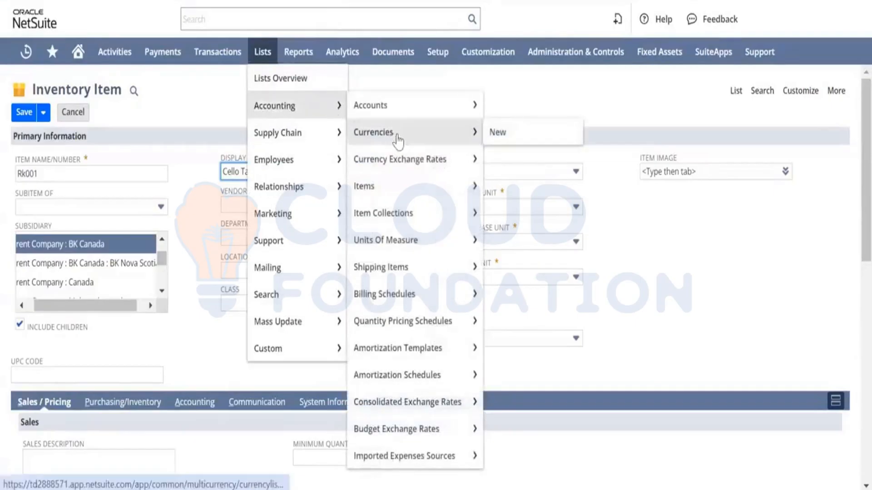
right_click(452, 249)
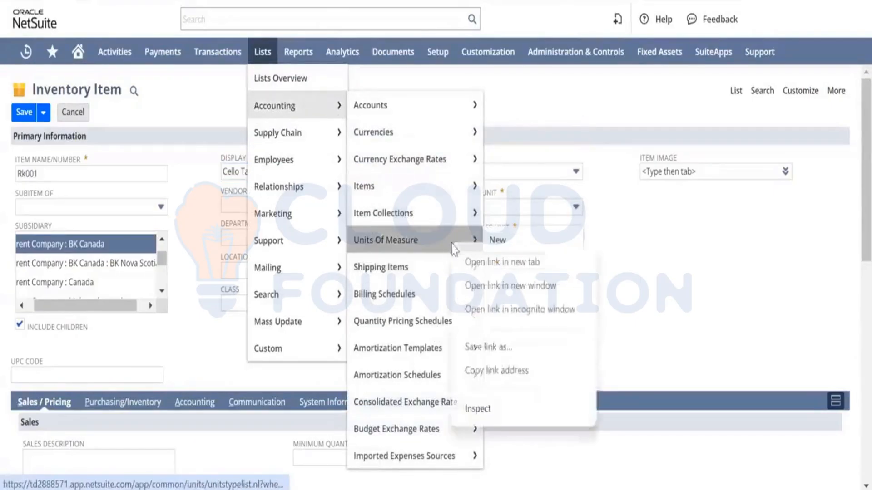
click(478, 263)
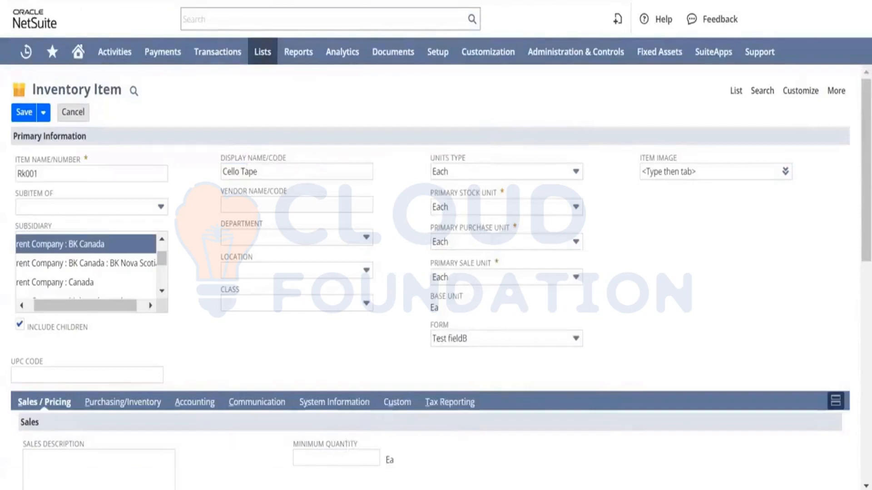
key(ctrl+Tab)
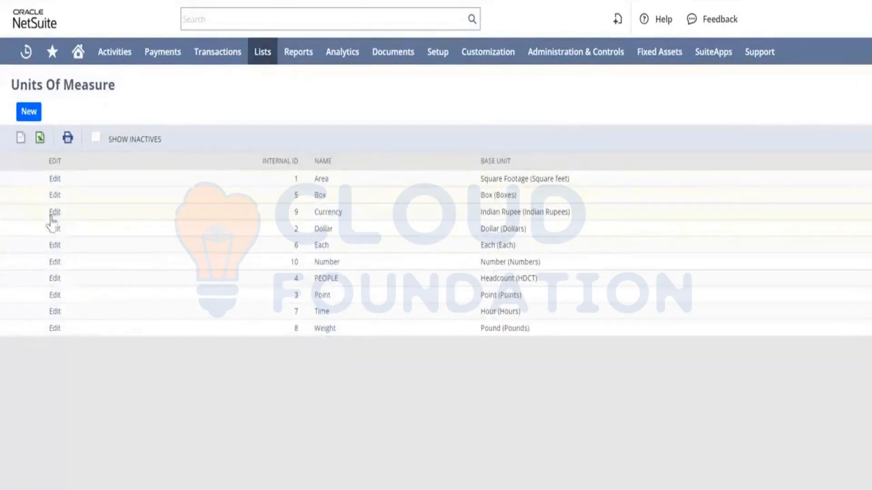
Open the Each units type for editing and enter a new unit named Set, with plural name Set and abbreviation Set.
click(55, 248)
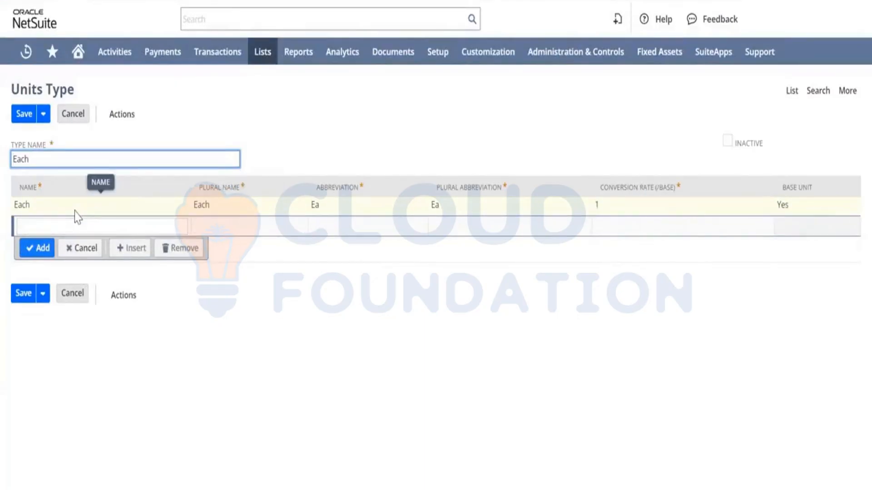
click(162, 227)
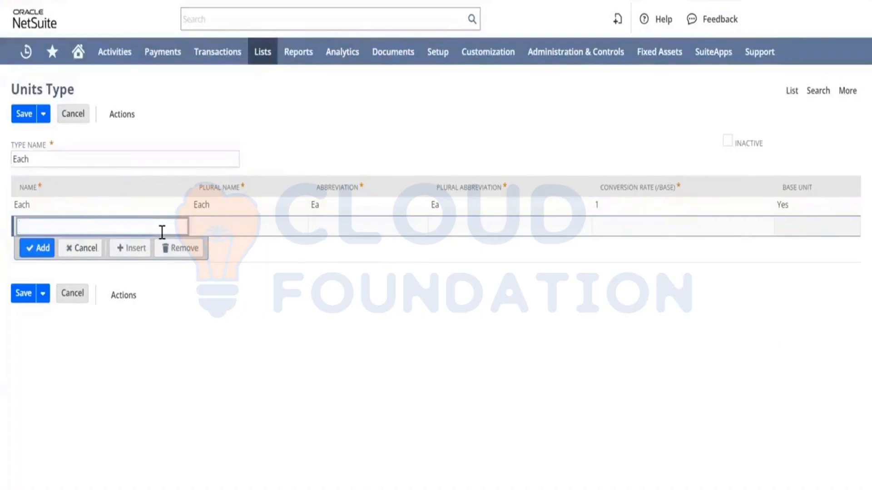
click(621, 228)
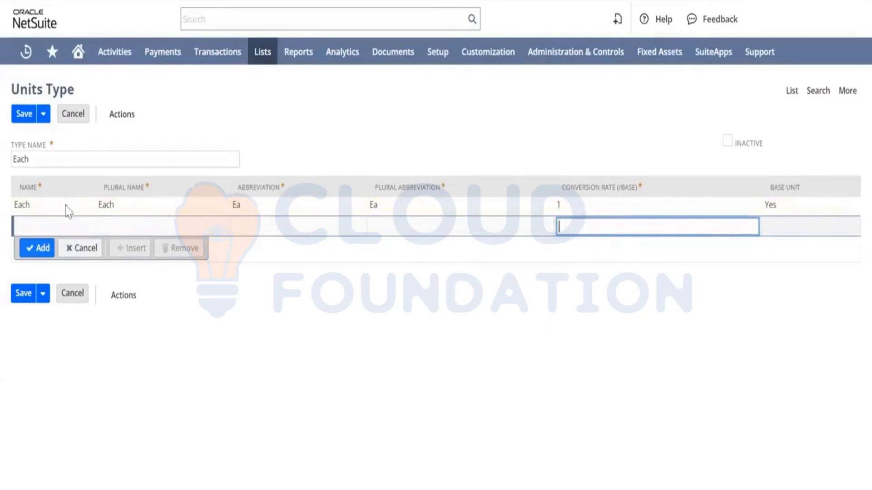
click(44, 225)
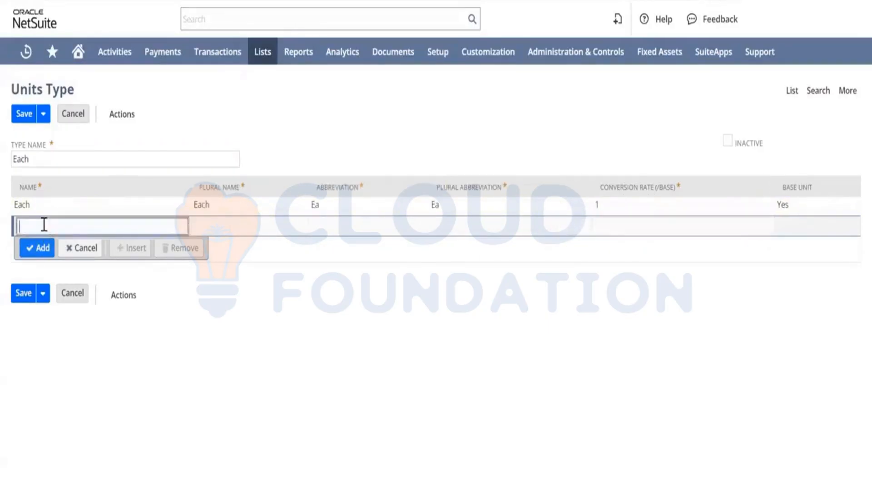
text(Set)
key(Tab)
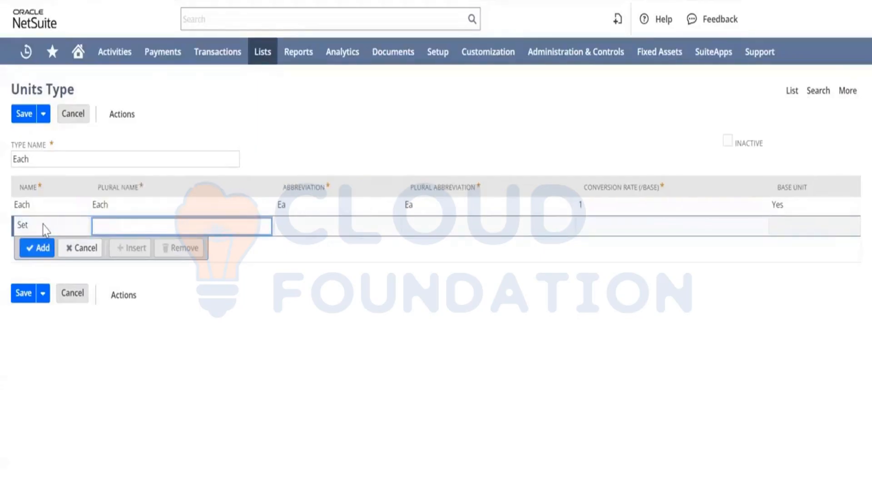
text(Set)
key(Tab)
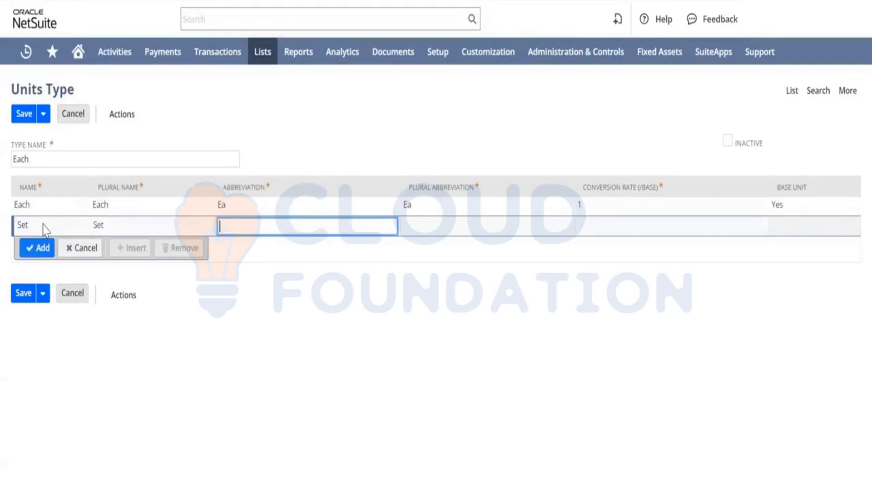
text(Set)
key(Tab)
key(Tab)
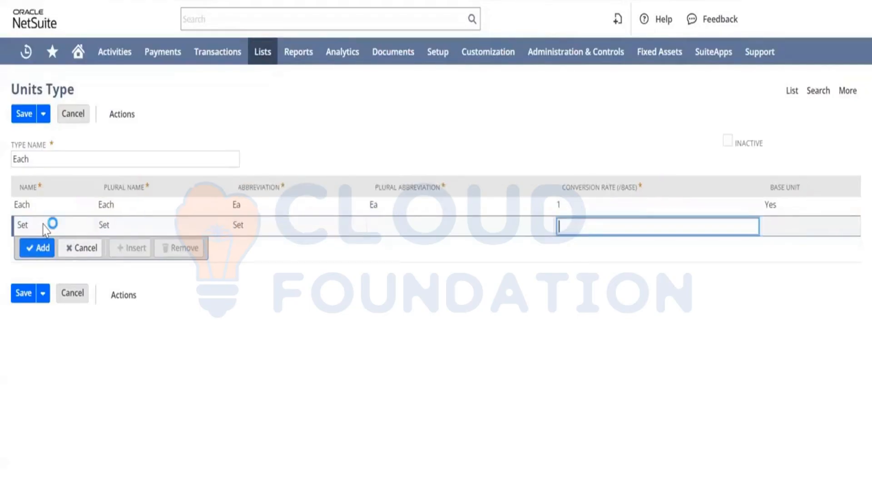
Give the Set unit plural abbreviation Sets and conversion rate 5, add the line, and save the units type.
click(398, 230)
text(Se)
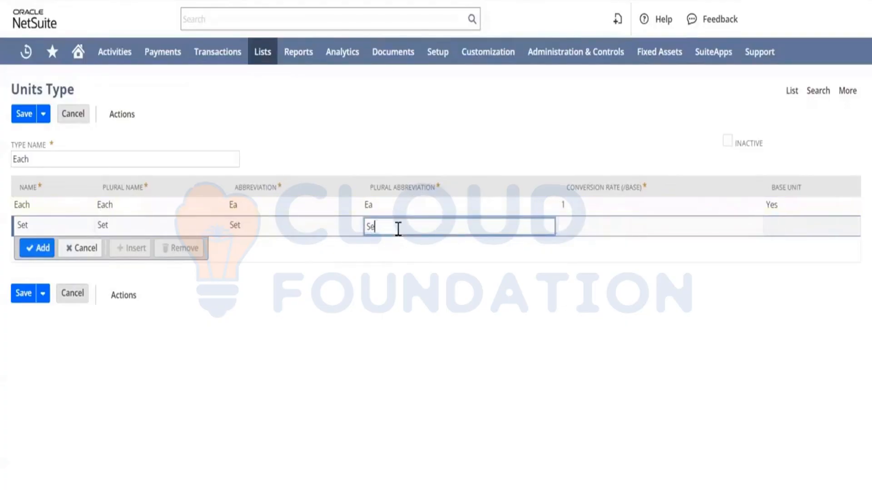
text(ts)
key(Tab)
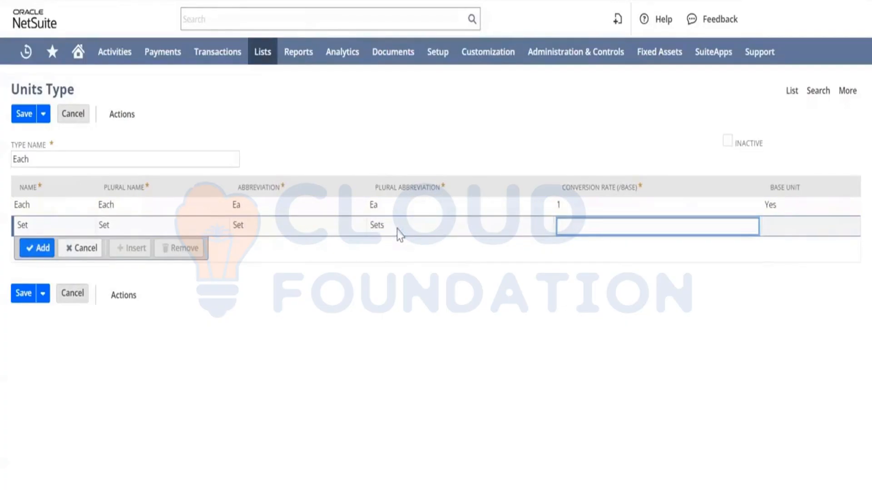
text(5)
click(667, 308)
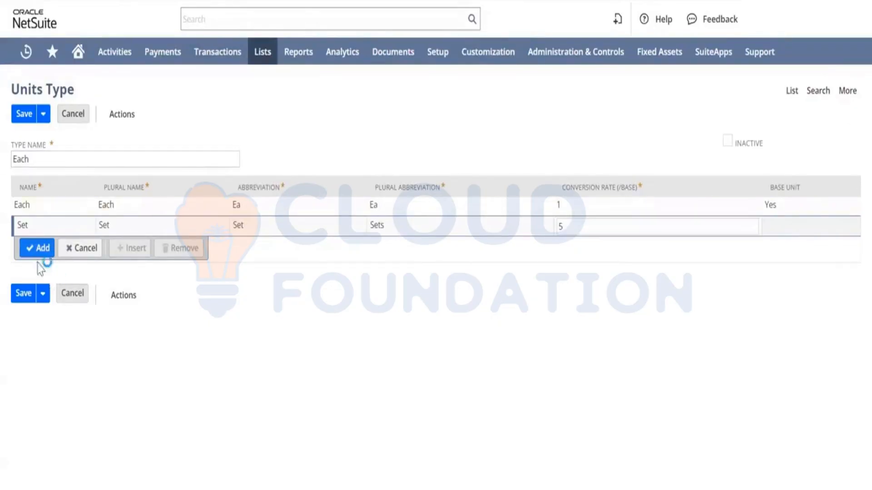
click(29, 248)
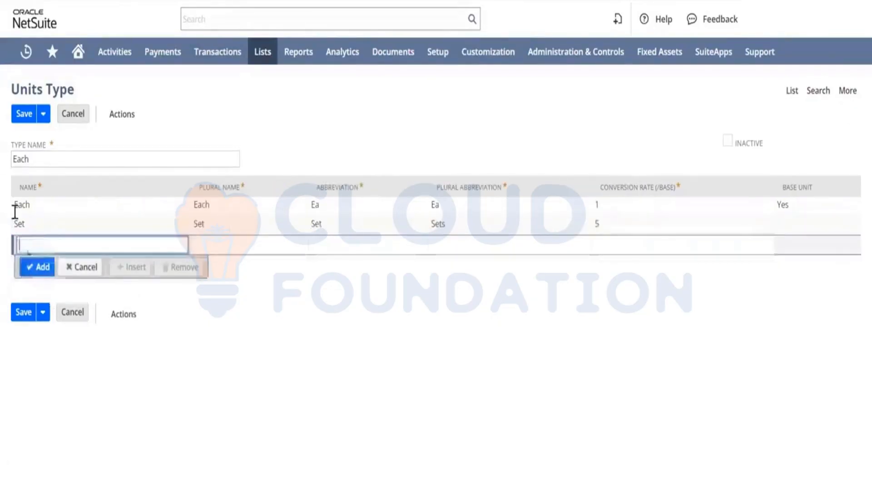
click(26, 119)
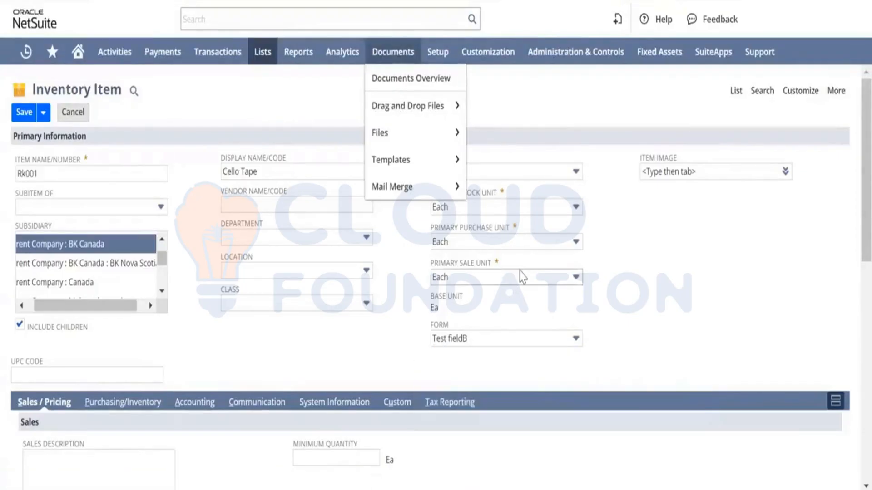
Open the primary sale unit list on the inventory item to review the available units.
click(551, 278)
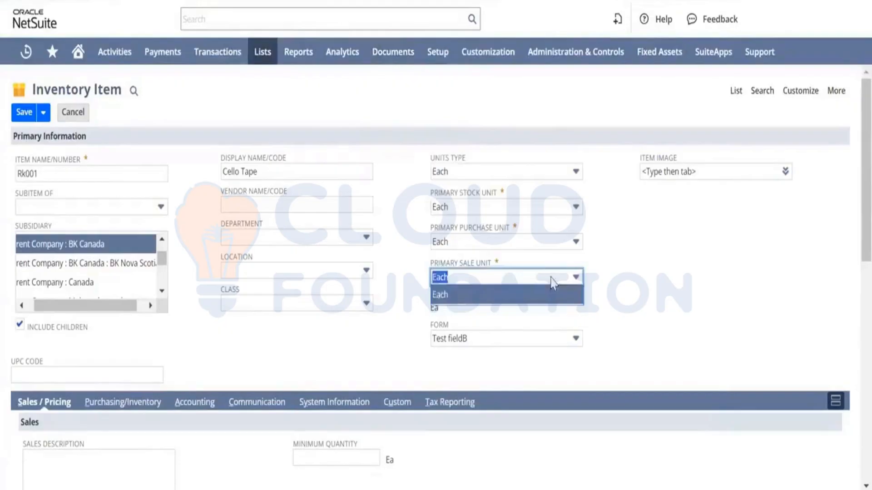
click(416, 312)
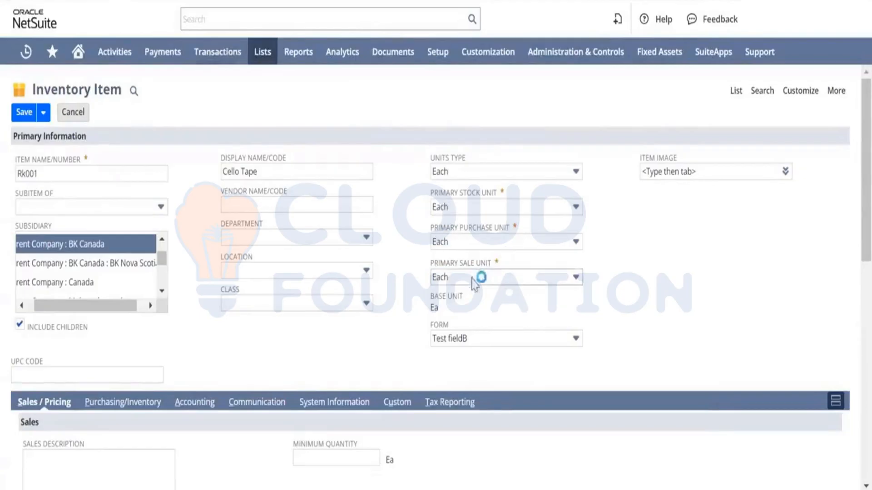
click(500, 282)
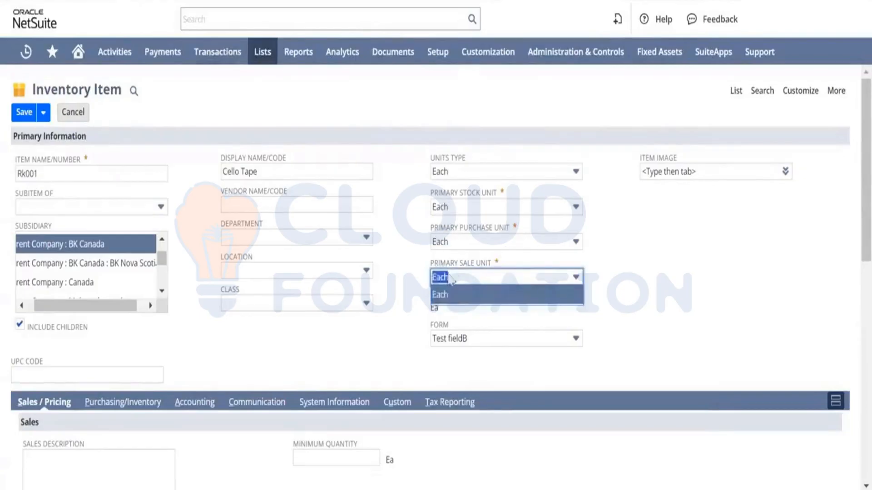
click(398, 302)
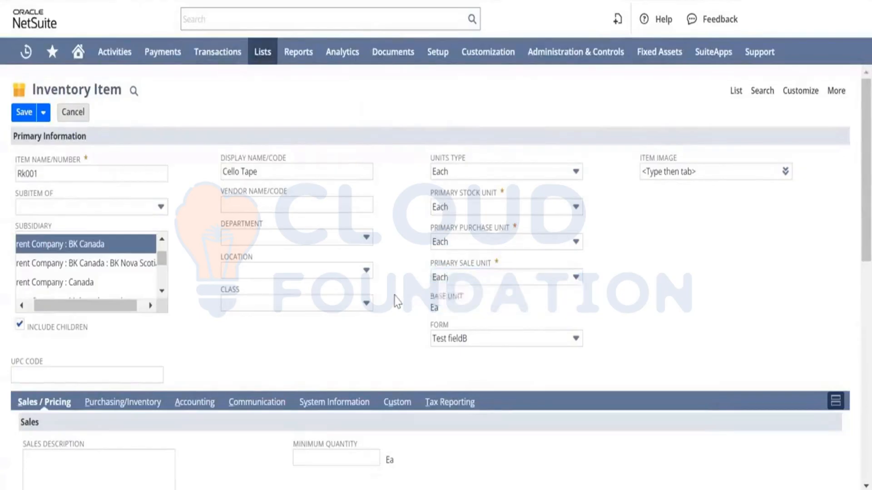
click(573, 277)
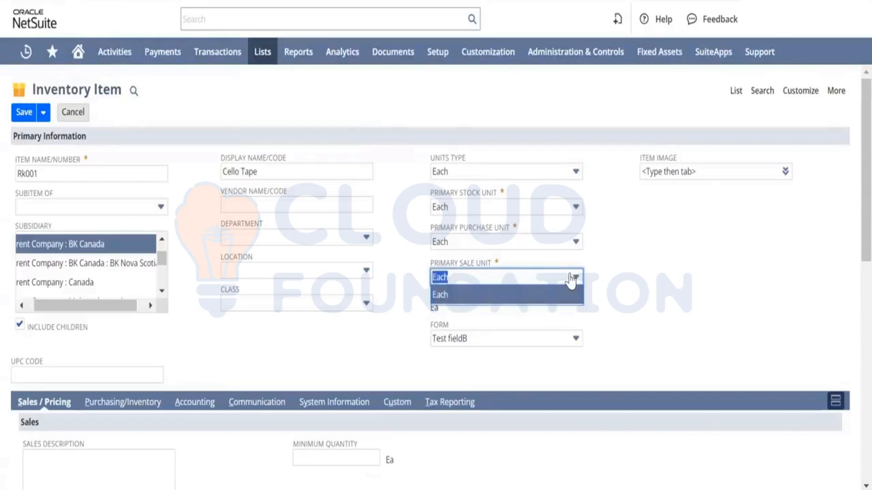
click(411, 245)
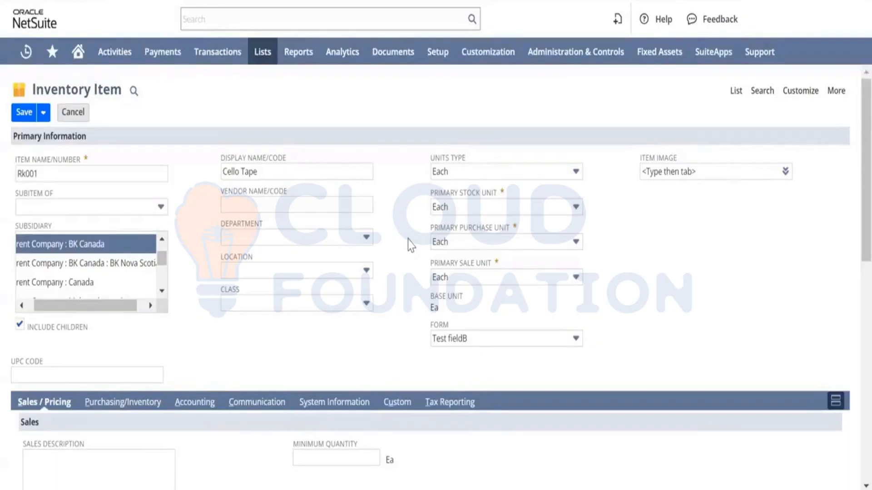
Review the fields on the item's Sales / Pricing tab, including shipping and price levels.
scroll(354, 336, down, 5)
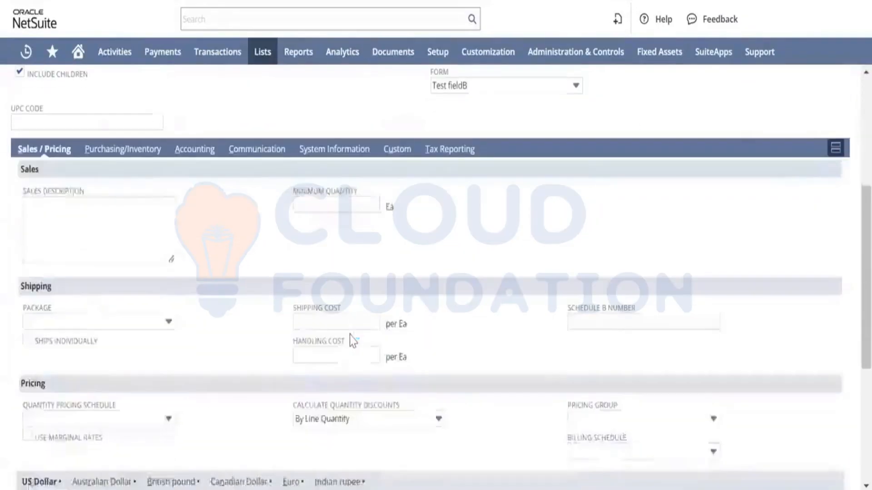
click(63, 236)
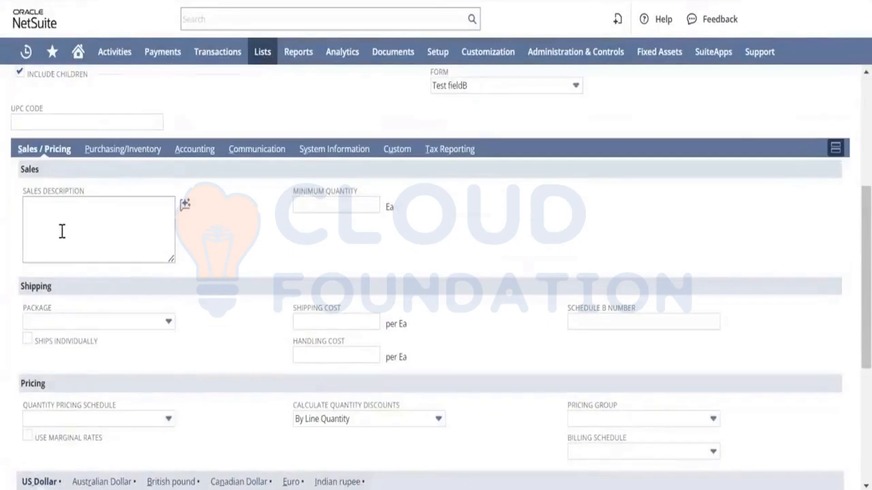
click(129, 155)
click(36, 151)
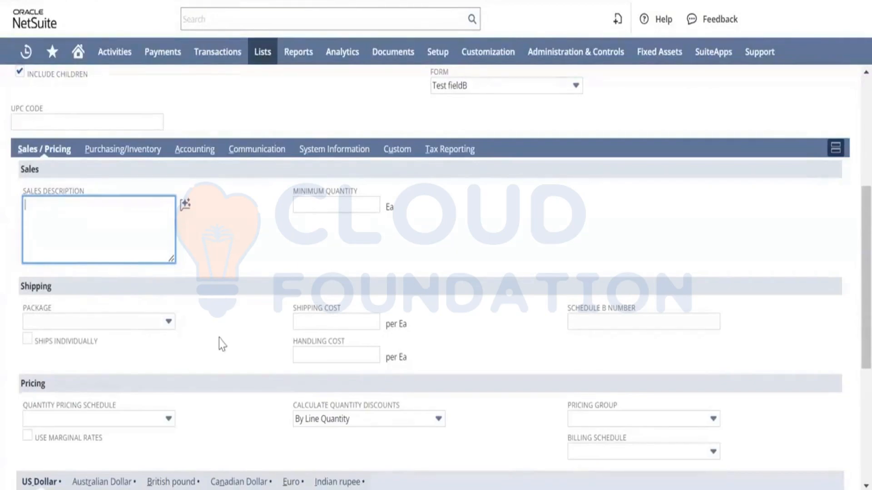
scroll(219, 341, down, 1)
click(146, 288)
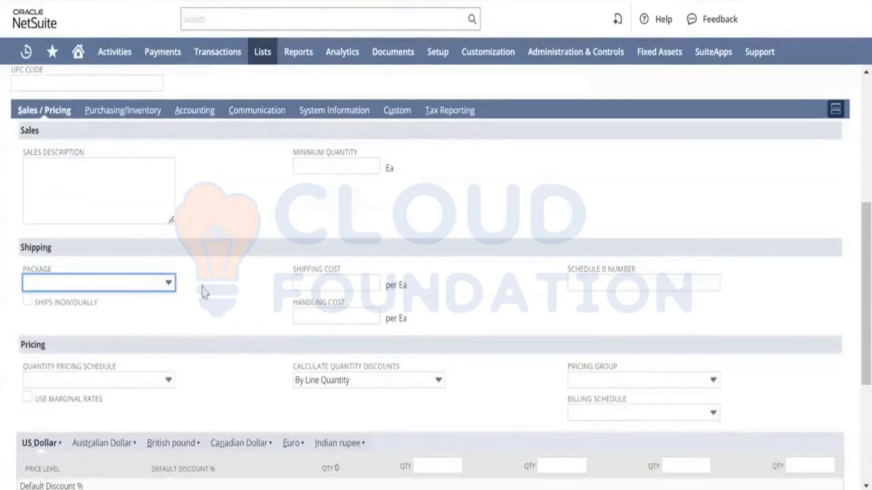
scroll(205, 291, down, 5)
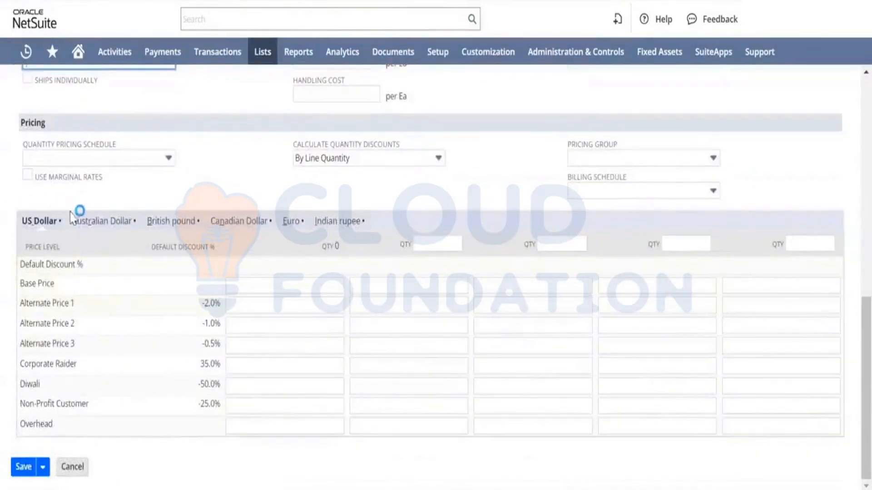
click(119, 162)
click(122, 163)
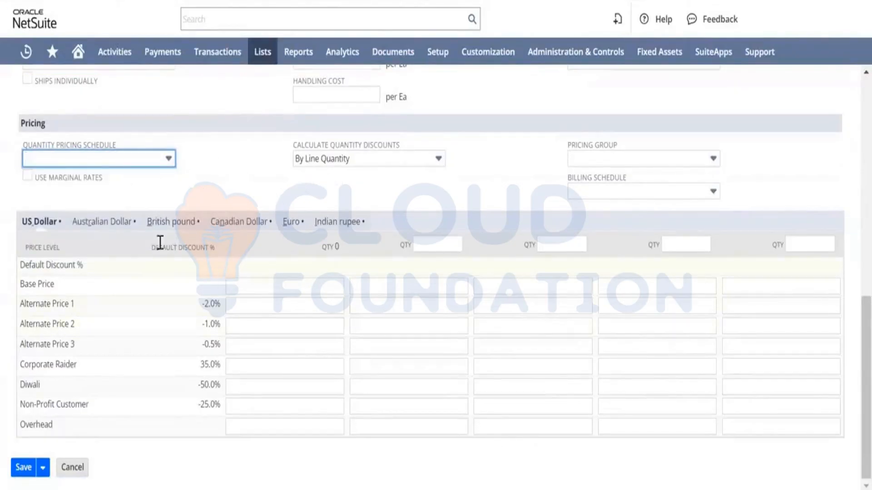
scroll(162, 177, up, 7)
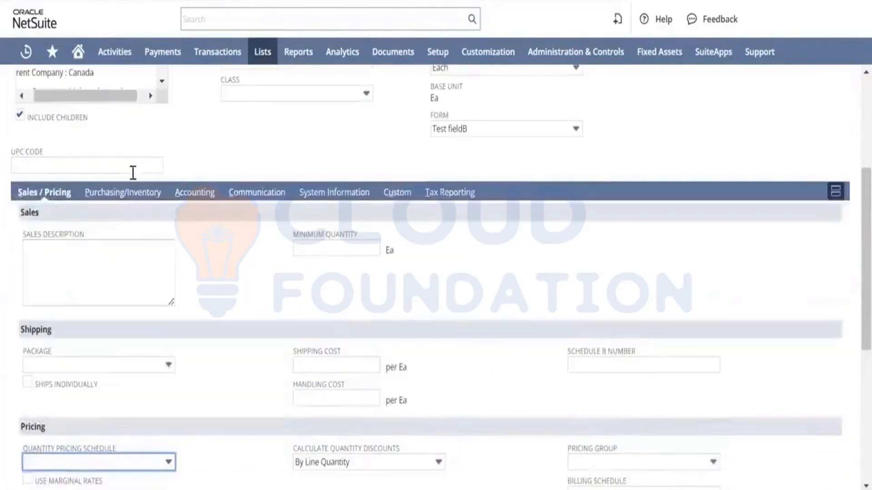
Switch to the Purchasing/Inventory tab and review its cost, inventory and location fields.
click(124, 194)
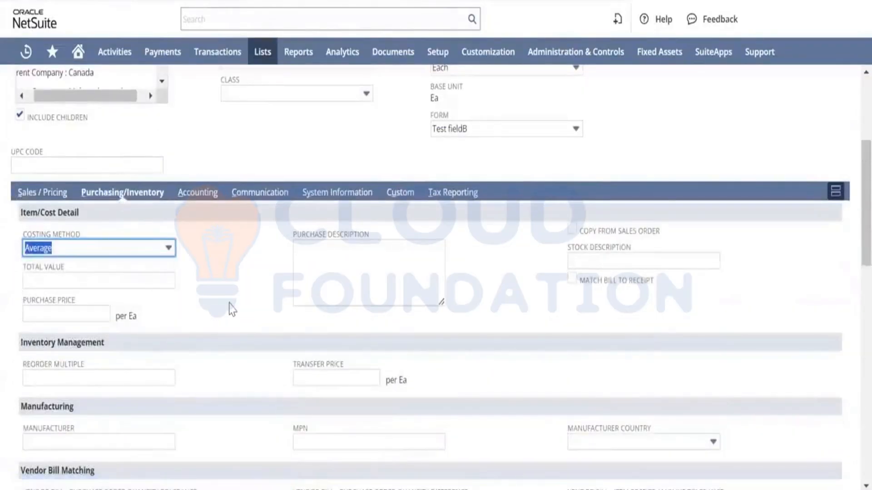
scroll(233, 310, down, 12)
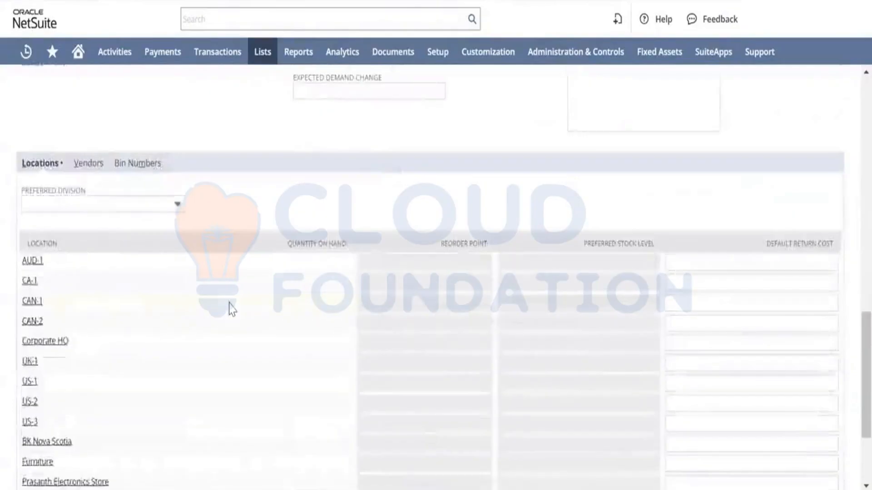
scroll(232, 309, down, 3)
scroll(230, 307, up, 10)
scroll(234, 306, down, 9)
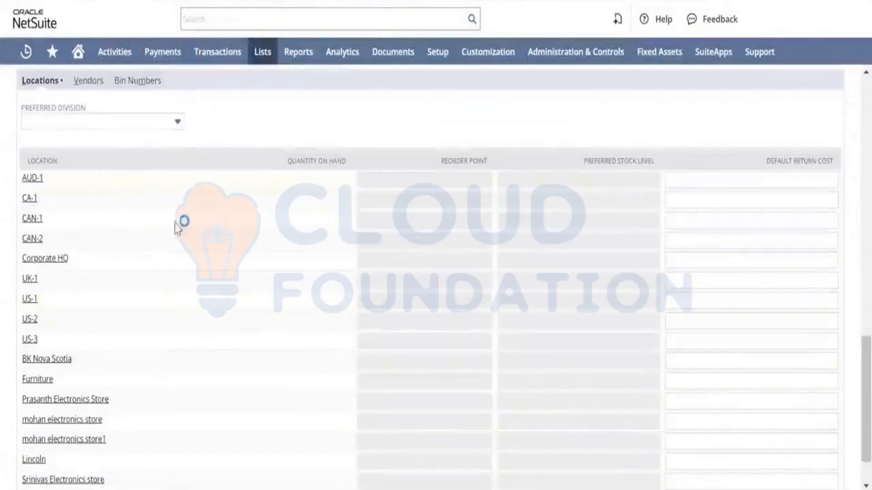
scroll(181, 230, up, 3)
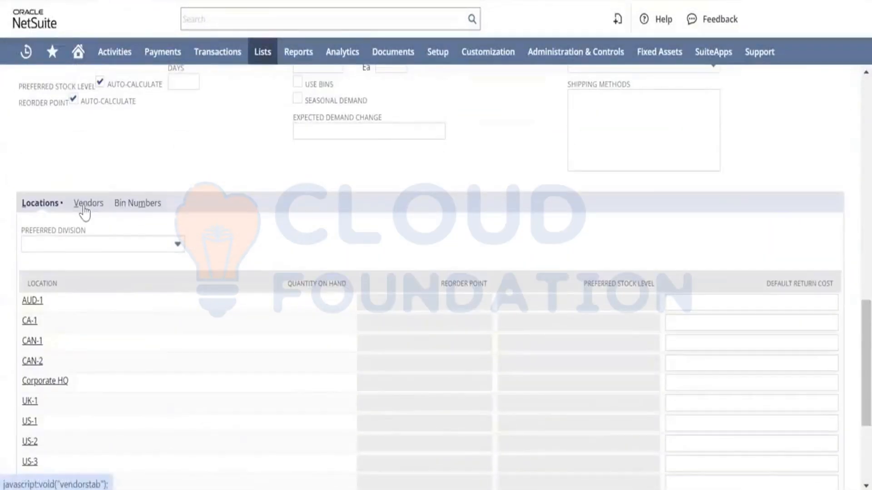
Open the Vendors subtab and browse the vendor list without choosing one.
click(85, 207)
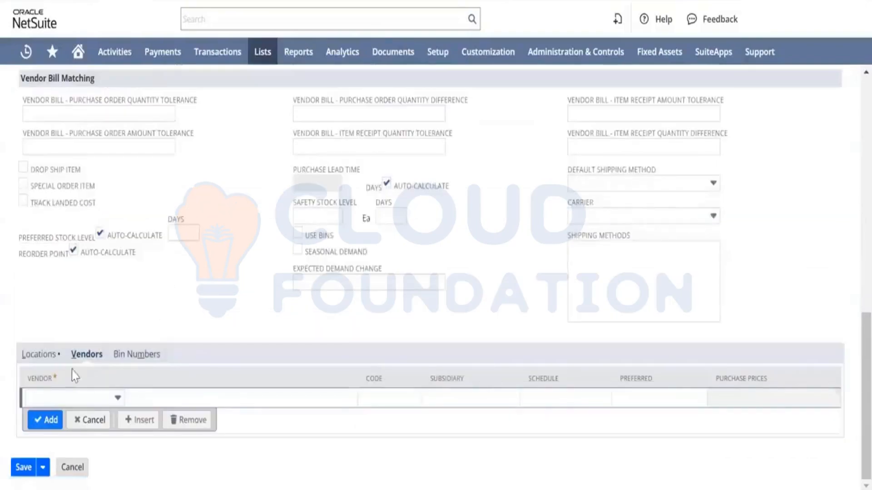
click(75, 398)
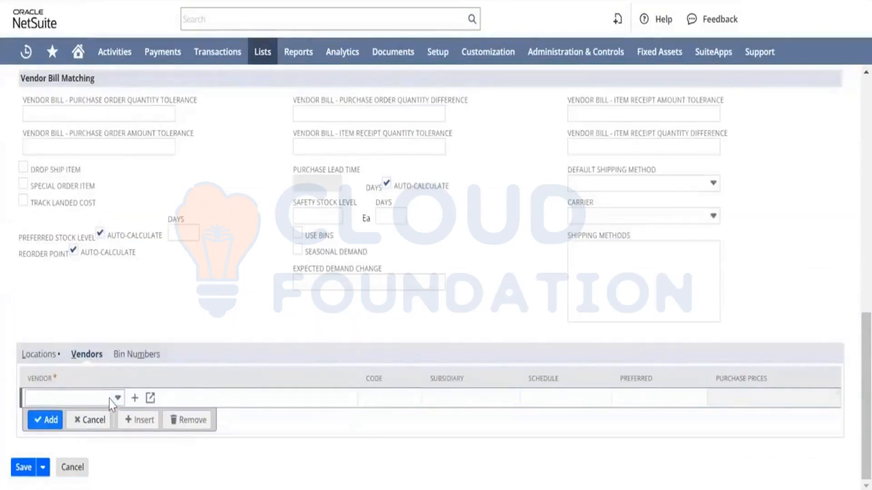
click(110, 397)
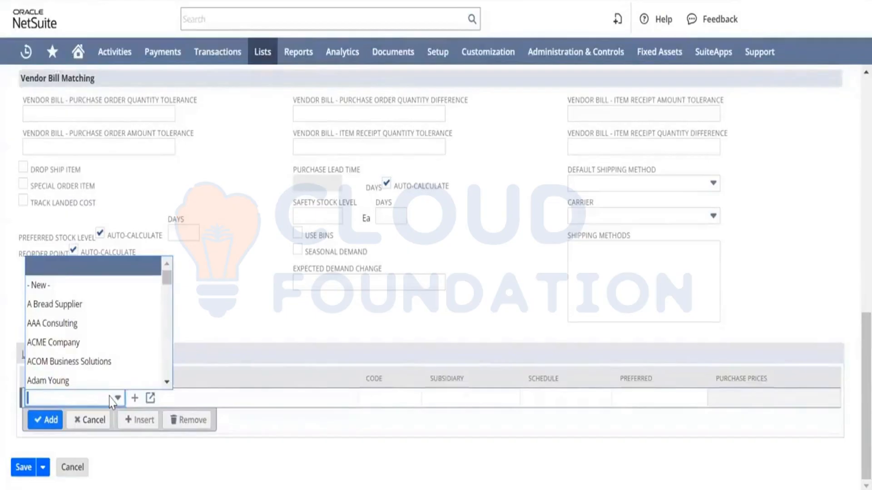
scroll(74, 349, down, 1)
scroll(74, 348, down, 5)
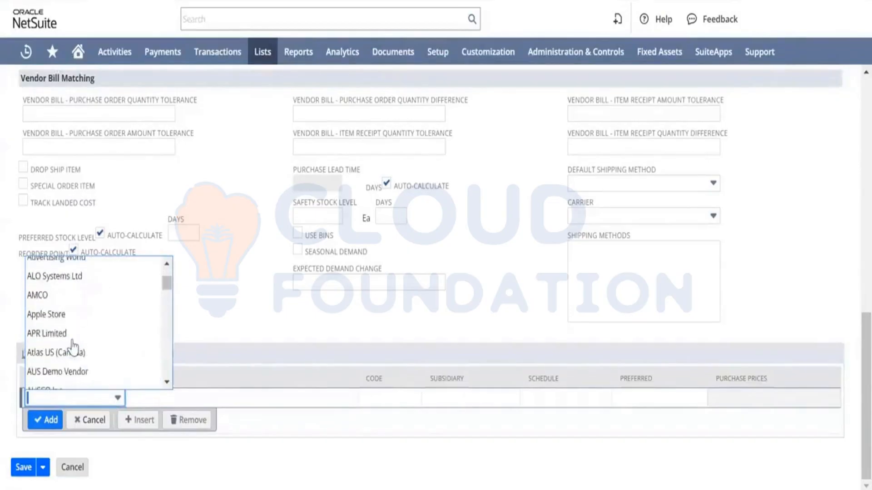
scroll(74, 349, up, 6)
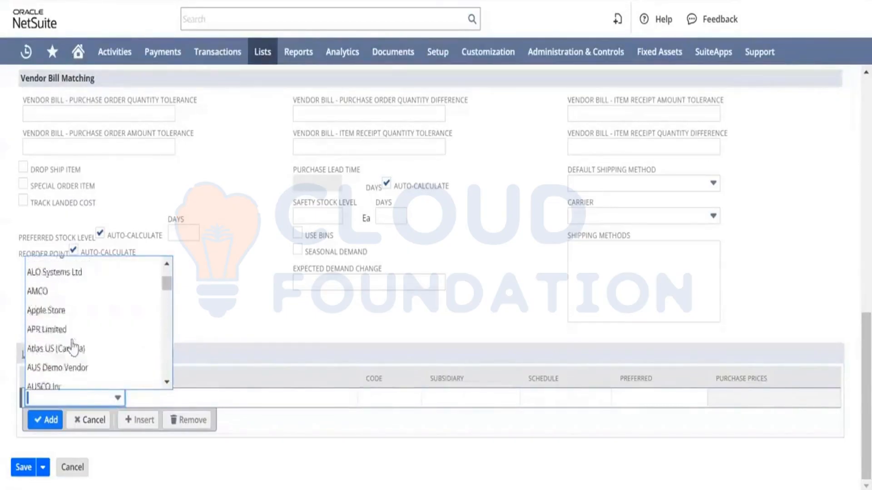
click(229, 269)
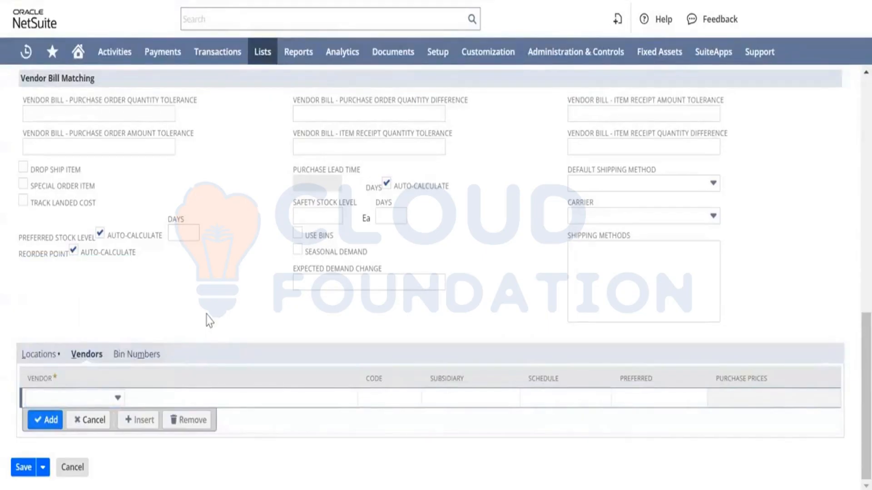
Try to save the inventory item.
click(206, 314)
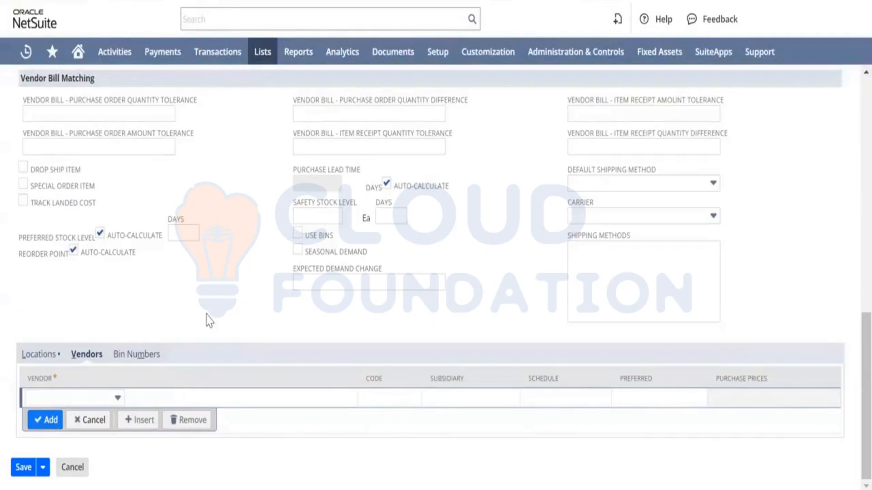
click(80, 396)
scroll(159, 298, up, 12)
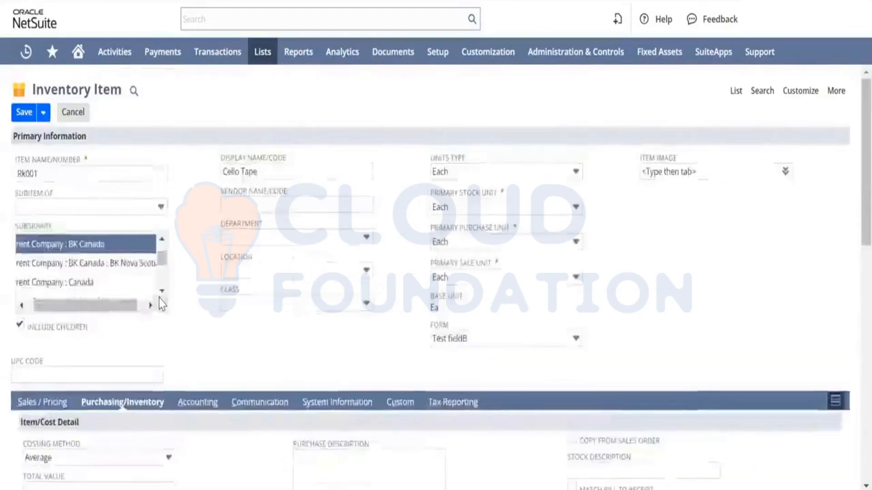
click(25, 114)
click(551, 87)
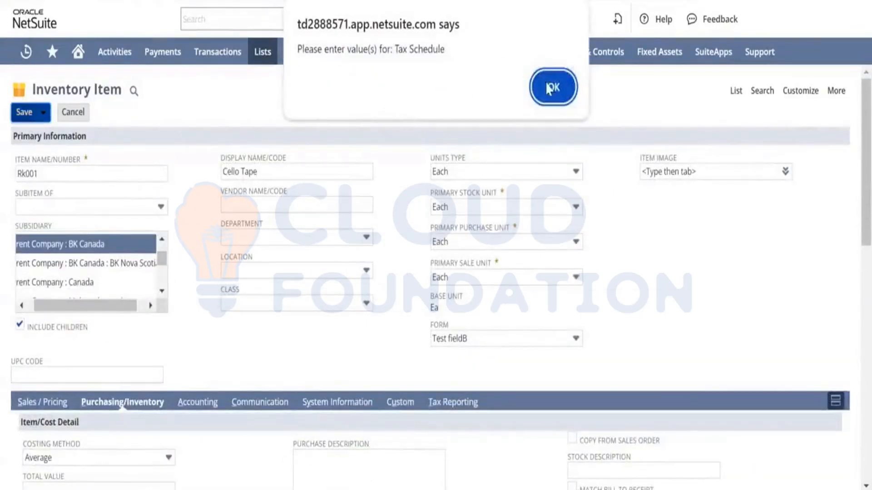
Set the tax schedule on the Accounting tab to Non Taxable and save the inventory item.
scroll(282, 233, down, 10)
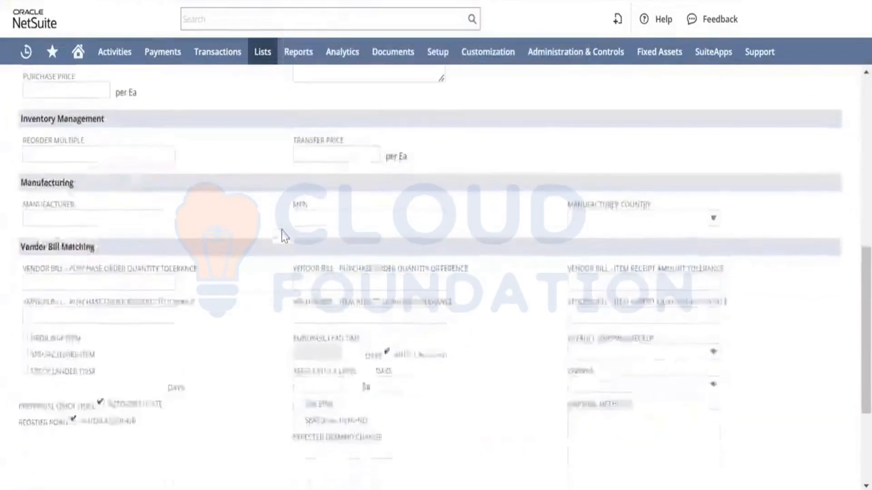
scroll(282, 234, up, 3)
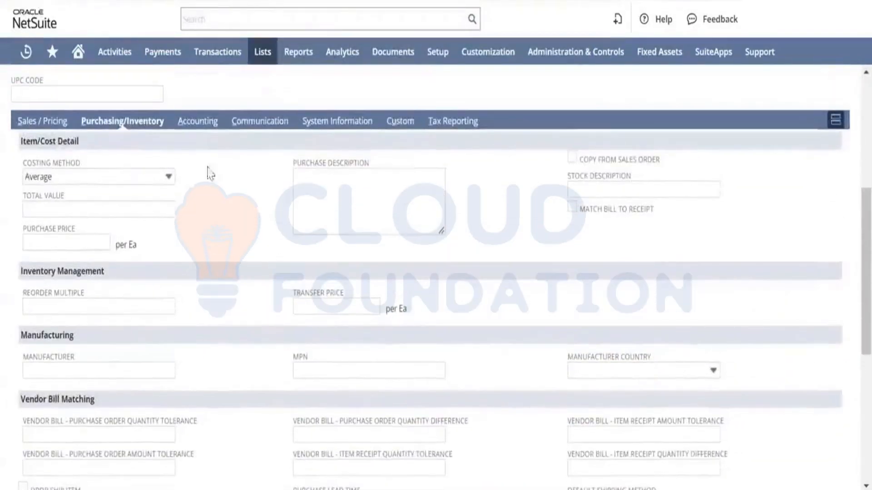
click(199, 121)
scroll(237, 295, down, 3)
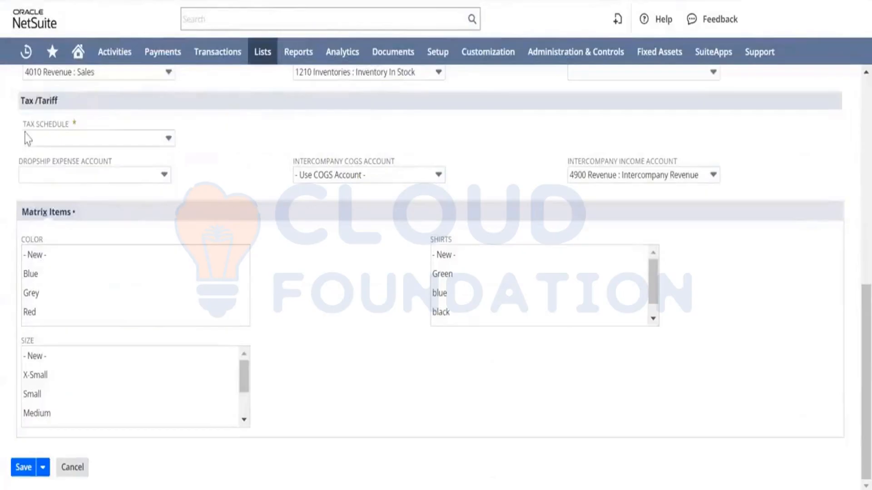
click(148, 138)
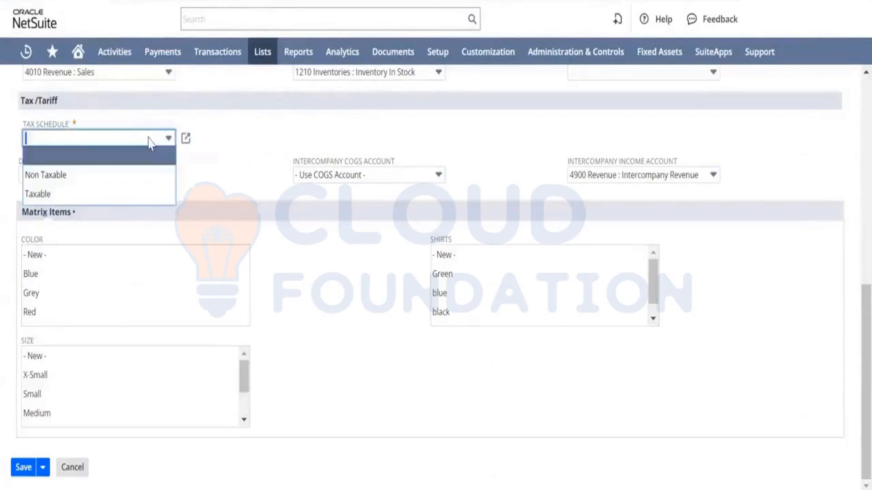
click(74, 194)
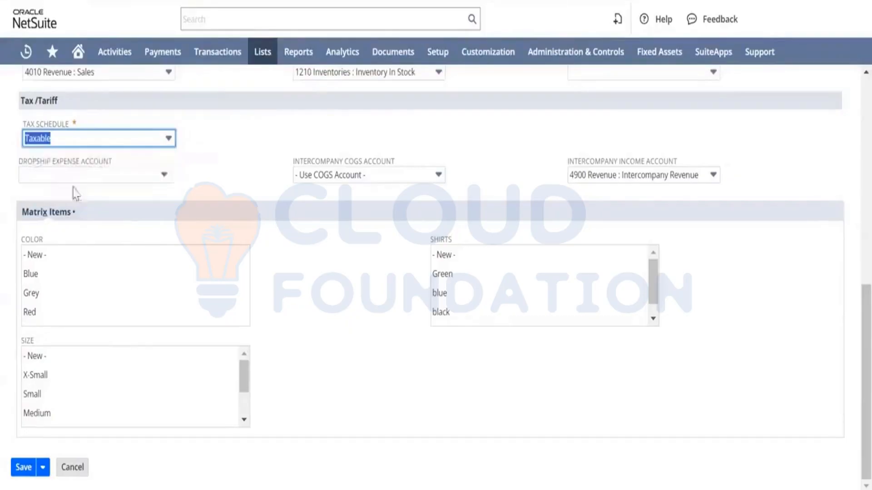
click(150, 145)
click(91, 175)
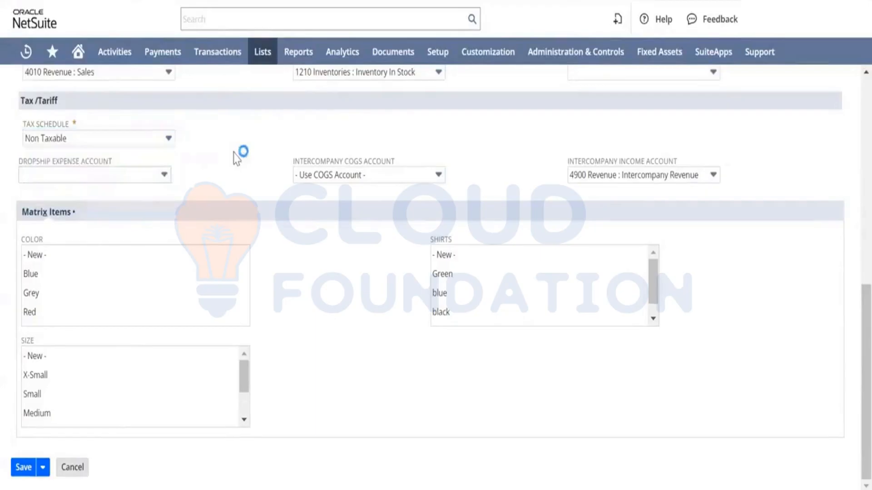
scroll(236, 159, up, 15)
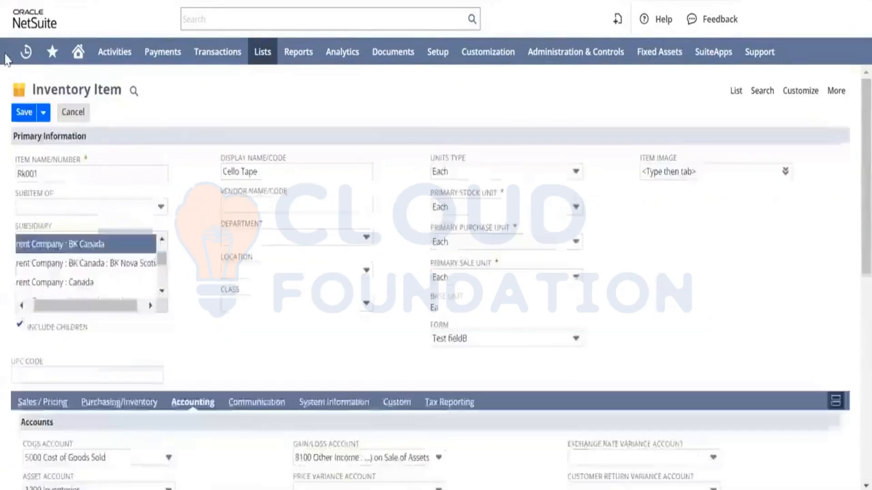
click(20, 118)
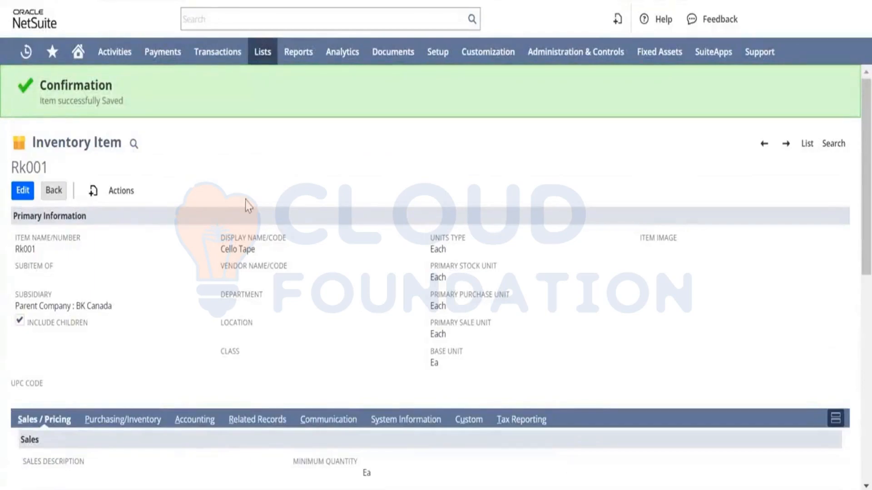
Start a new inventory adjustment and set its subsidiary to BK Canada.
mouse_move(214, 64)
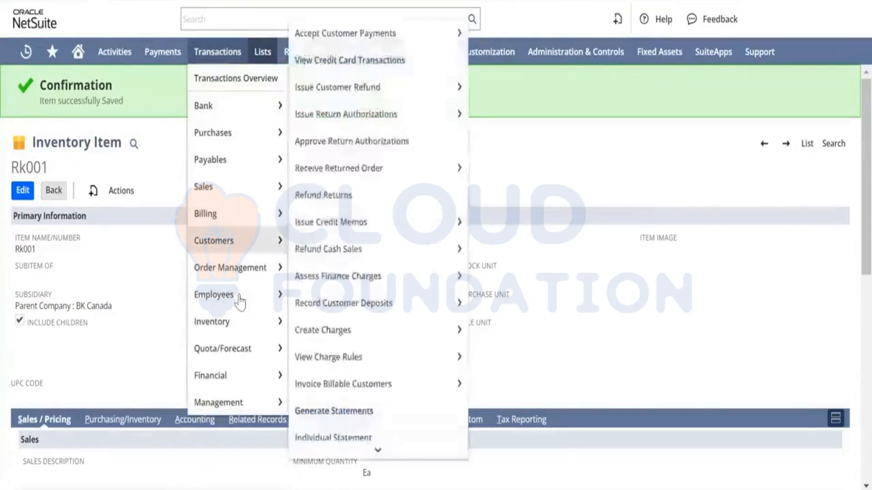
mouse_move(242, 321)
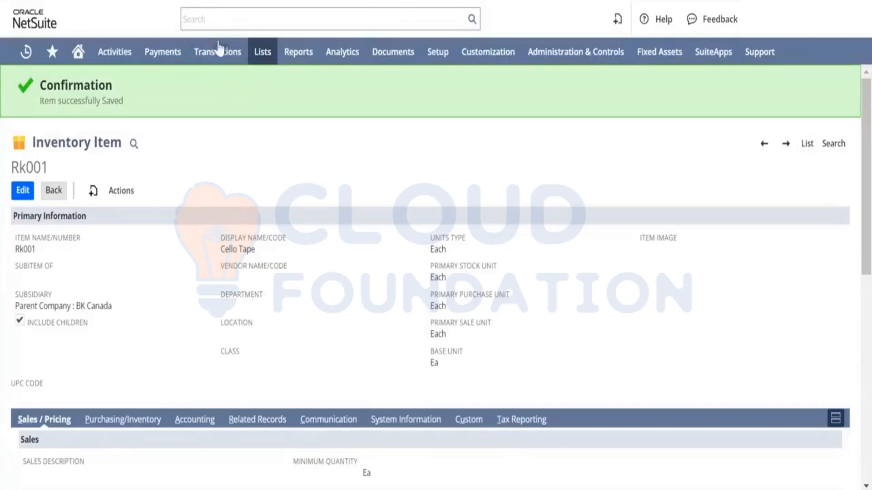
mouse_move(219, 49)
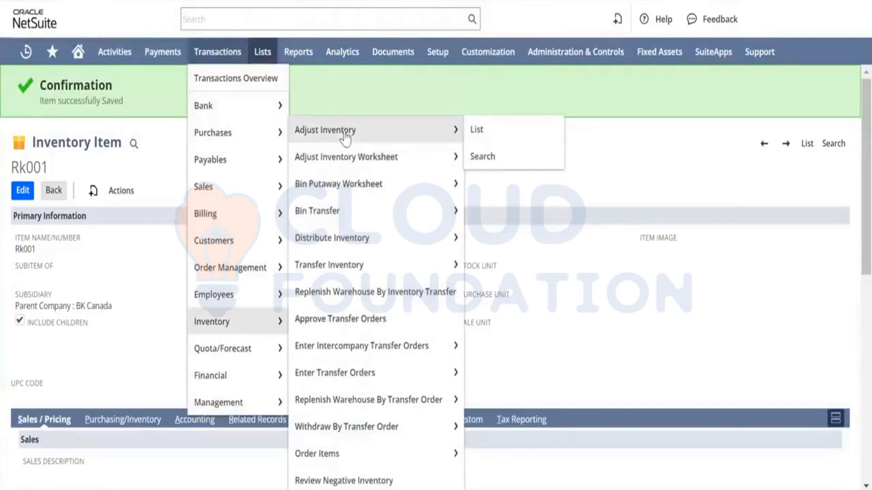
click(346, 132)
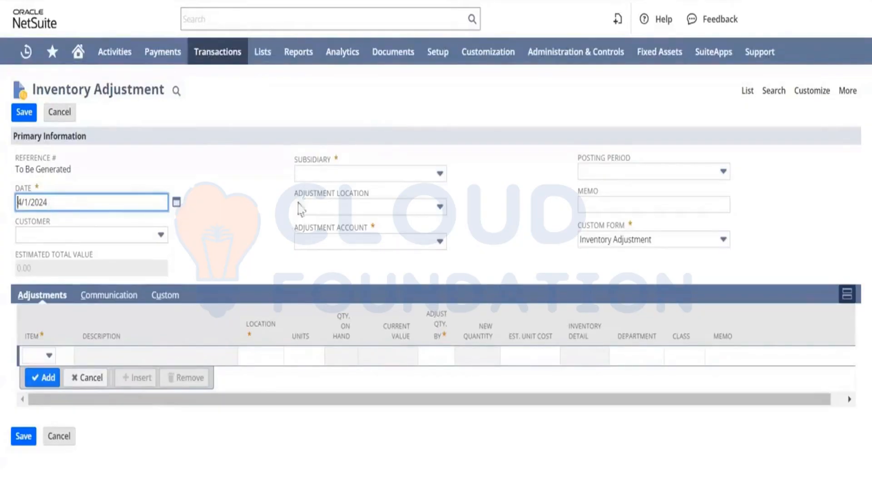
click(369, 174)
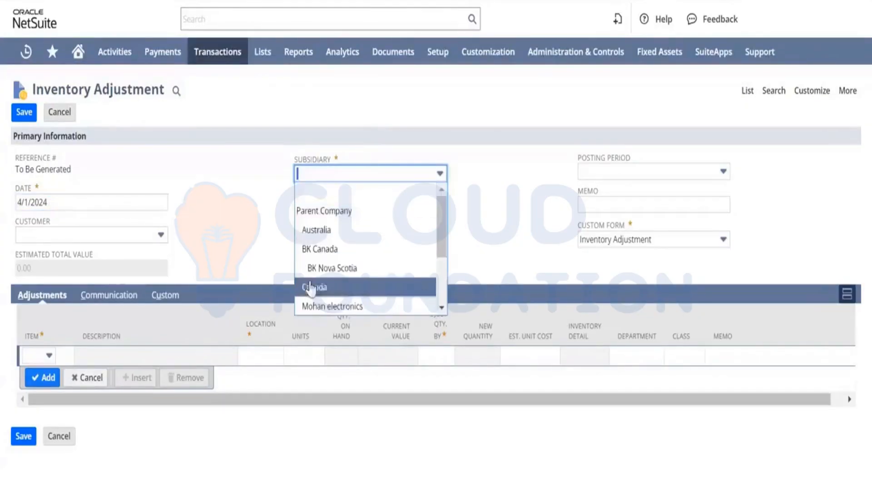
click(334, 257)
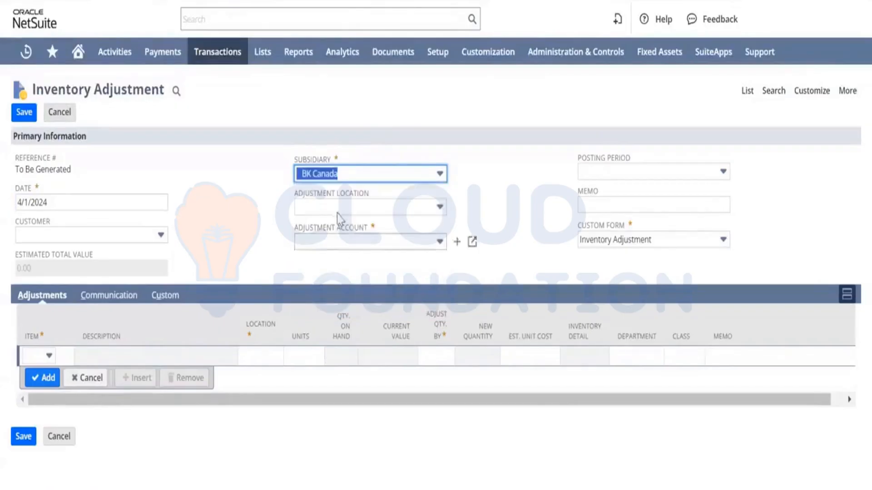
Open the adjustment account list and browse the available accounts.
click(352, 245)
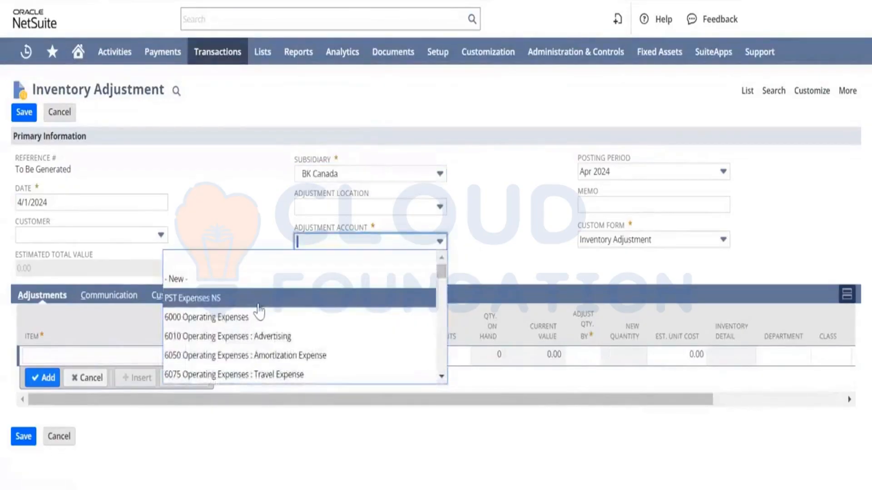
scroll(260, 312, down, 1)
scroll(259, 312, up, 1)
click(241, 227)
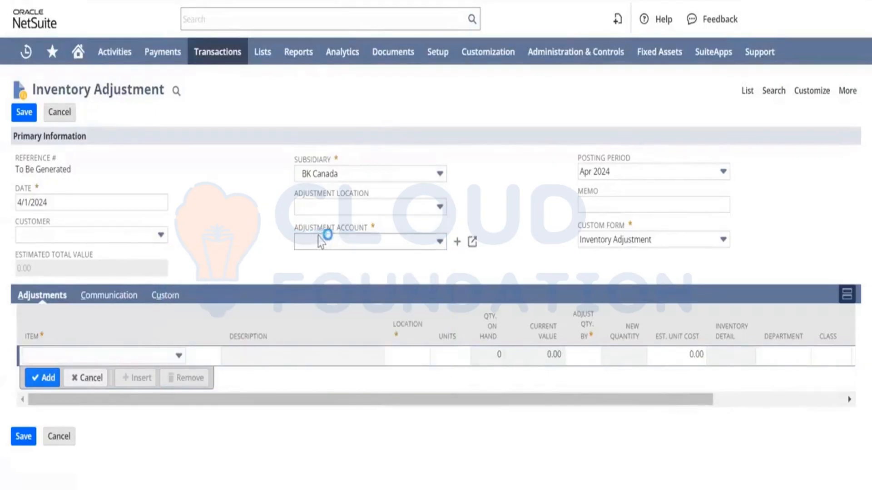
click(358, 247)
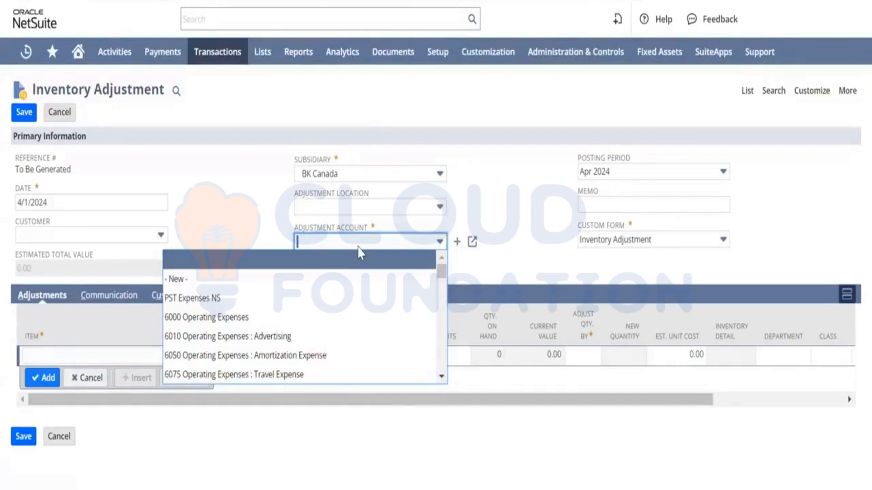
click(245, 227)
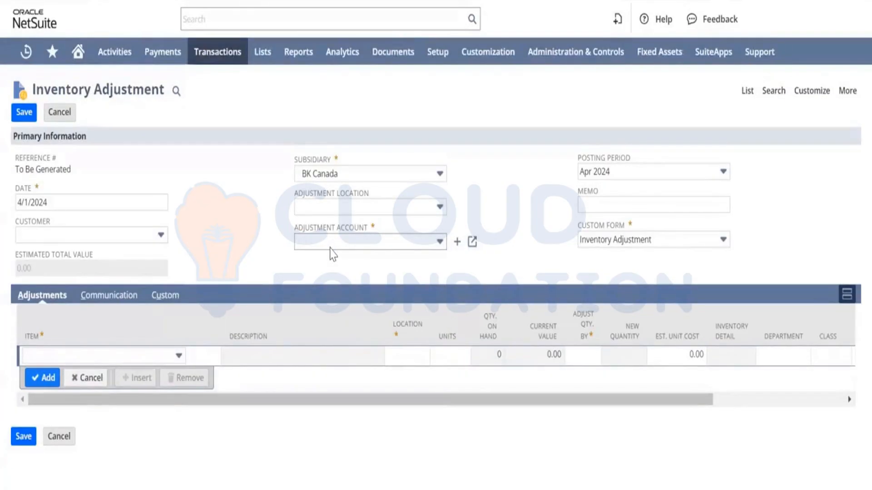
click(332, 242)
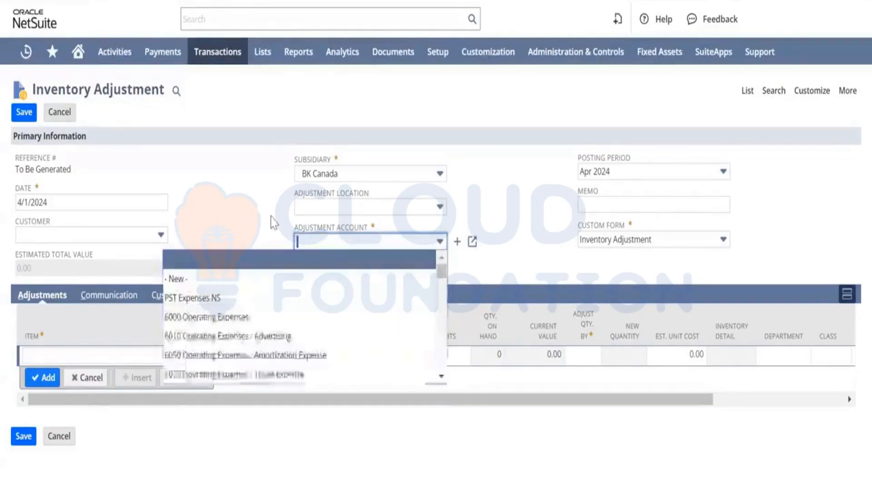
click(232, 207)
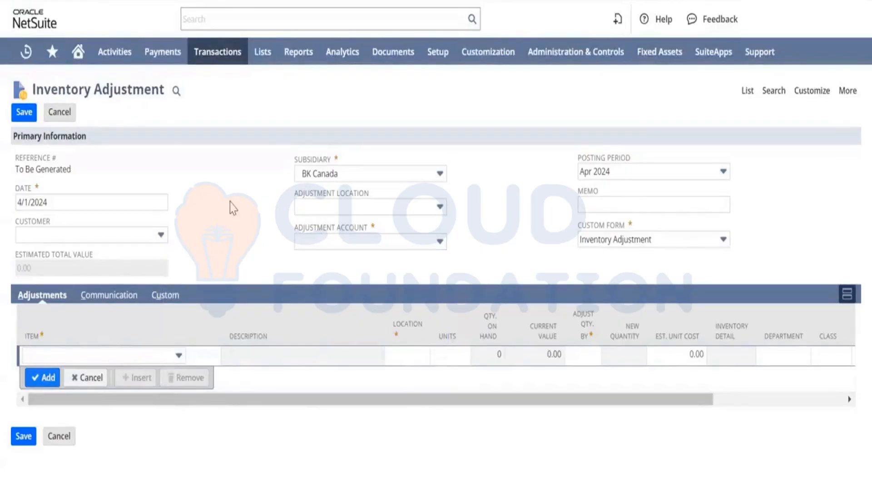
click(355, 241)
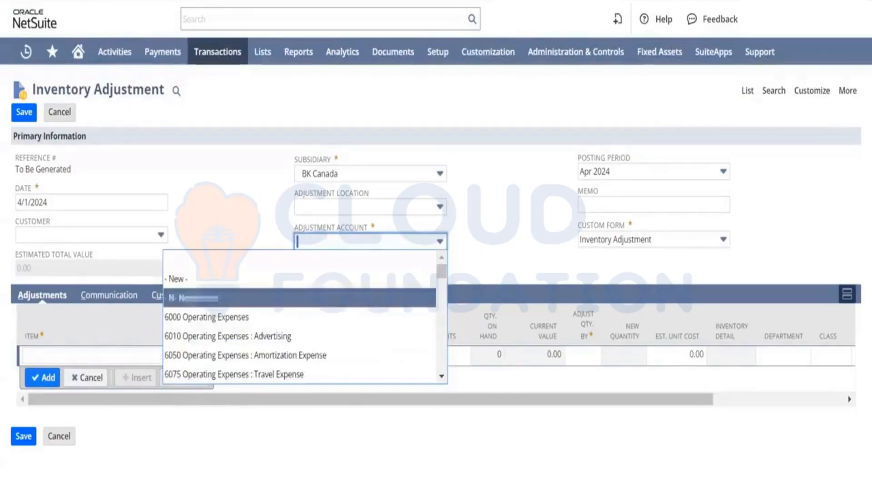
scroll(292, 314, down, 1)
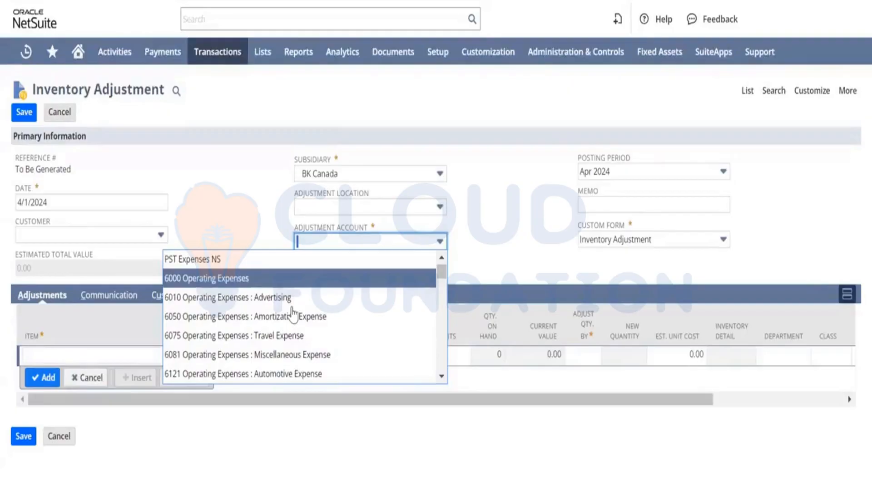
Search the page for "opening", browse the accounts, and set the adjustment account to 1210 Inventories : Inventory In Stock.
key(ctrl+f)
text(open)
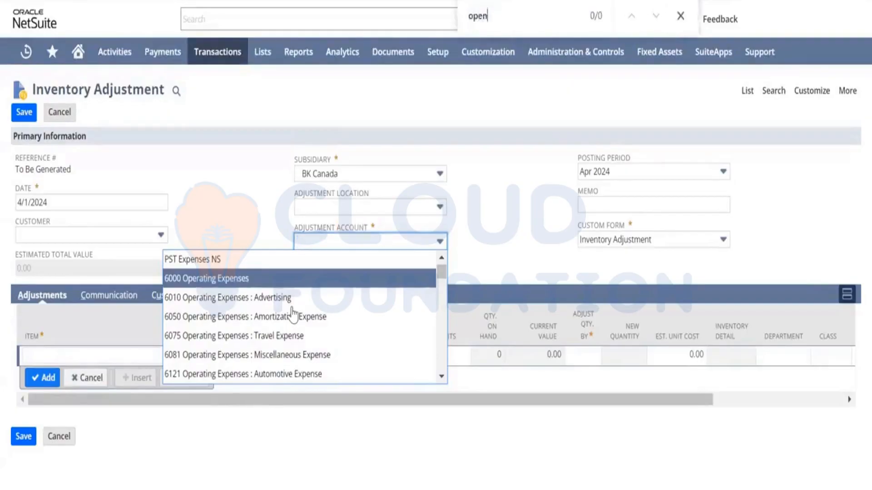
text(ing)
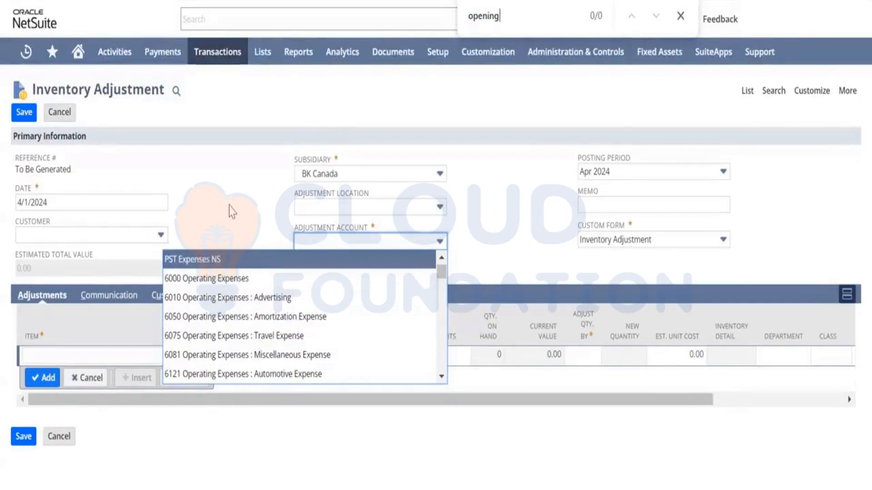
scroll(218, 328, down, 10)
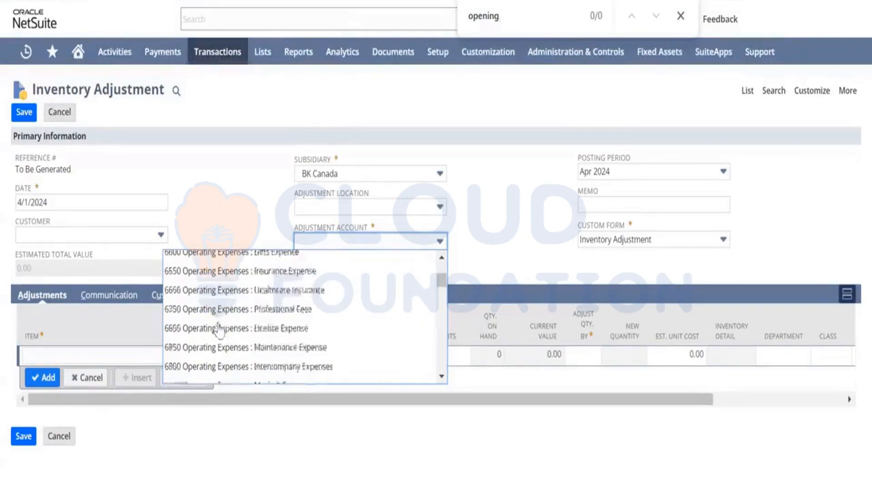
scroll(218, 328, up, 10)
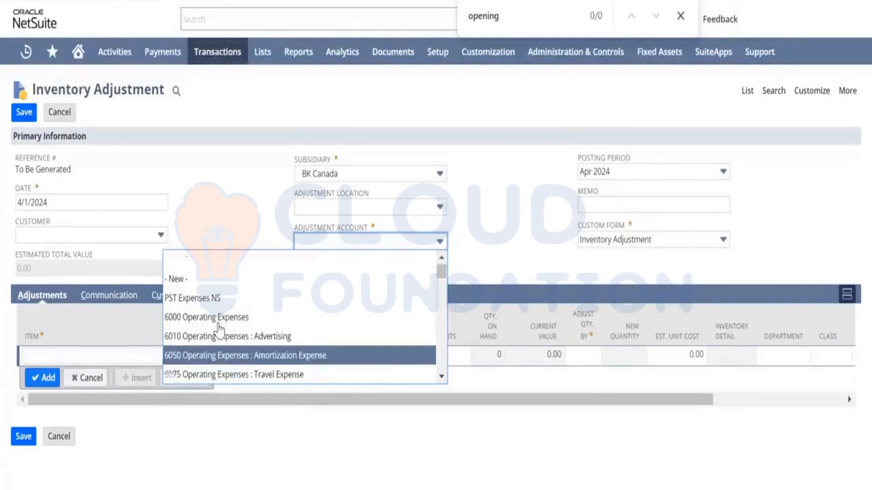
scroll(218, 328, down, 2)
scroll(220, 329, down, 10)
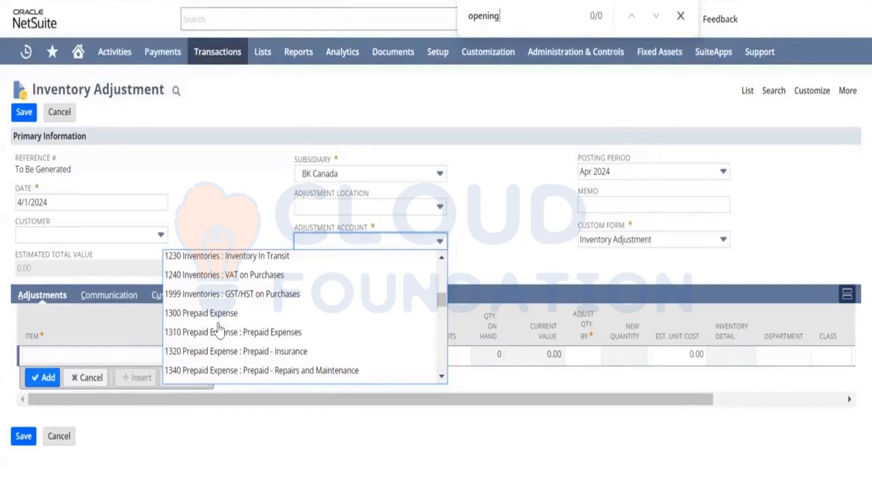
scroll(219, 331, up, 3)
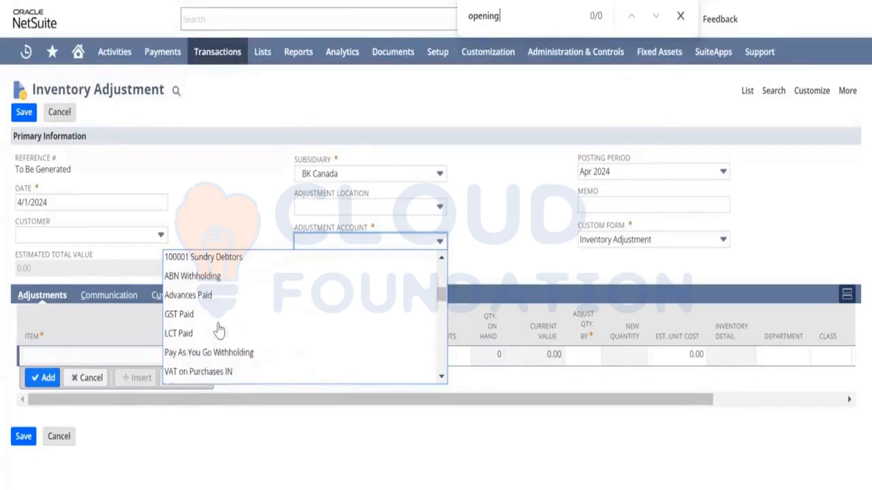
scroll(219, 331, up, 5)
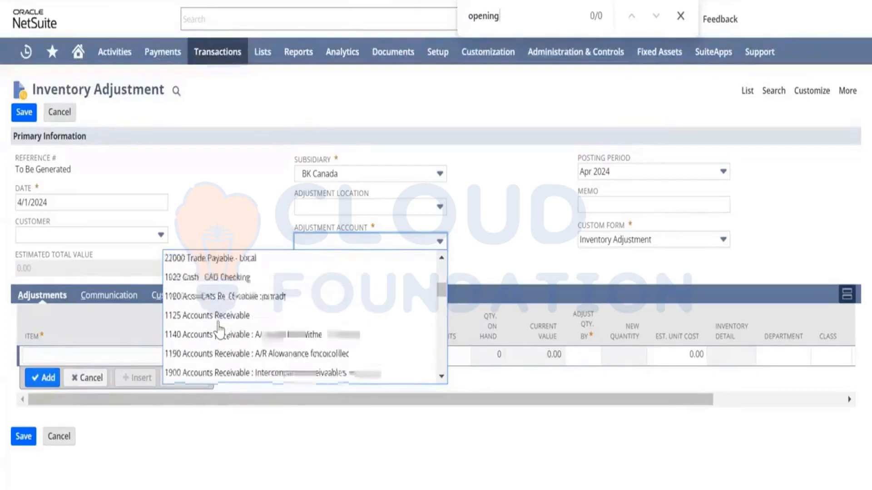
scroll(219, 331, down, 2)
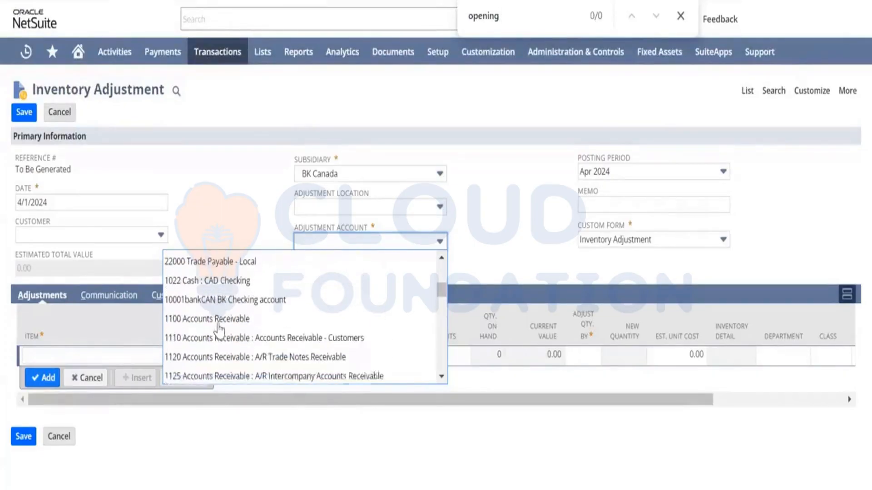
scroll(220, 327, up, 5)
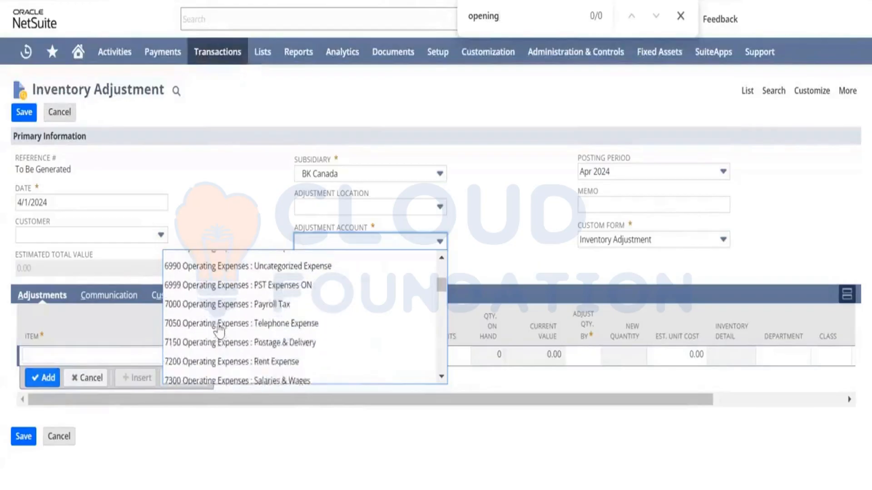
scroll(220, 328, down, 8)
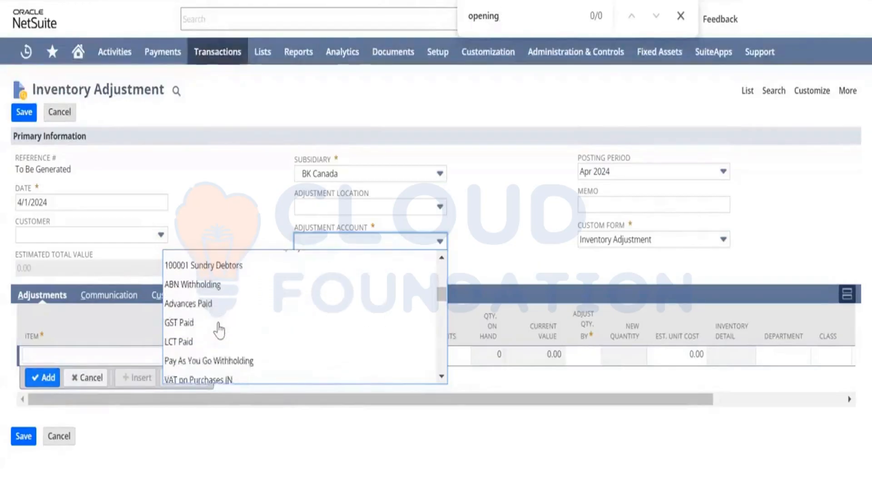
scroll(220, 331, down, 1)
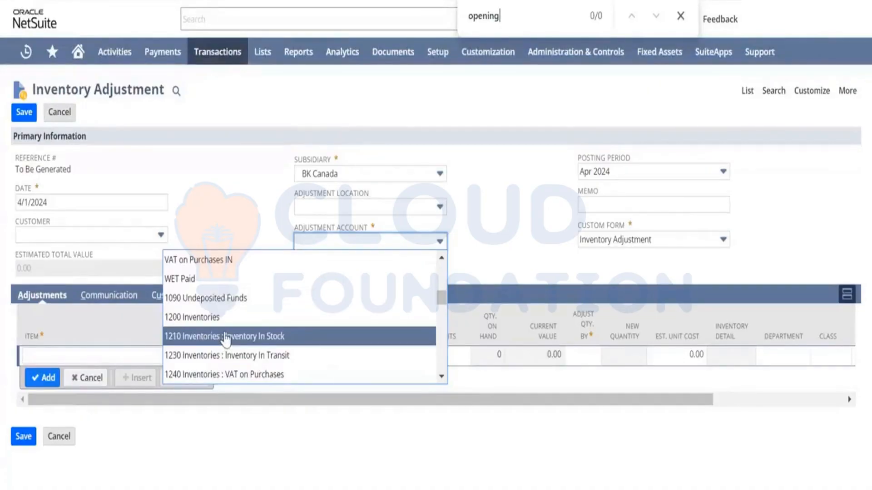
click(224, 336)
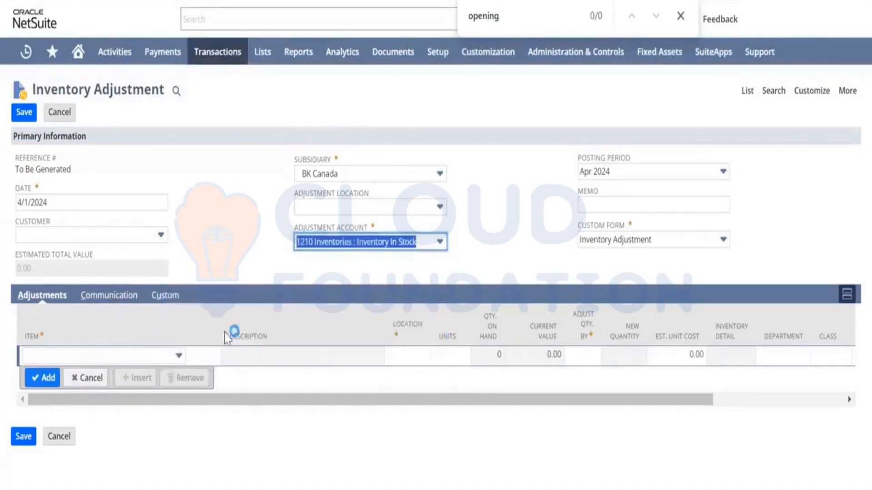
click(229, 227)
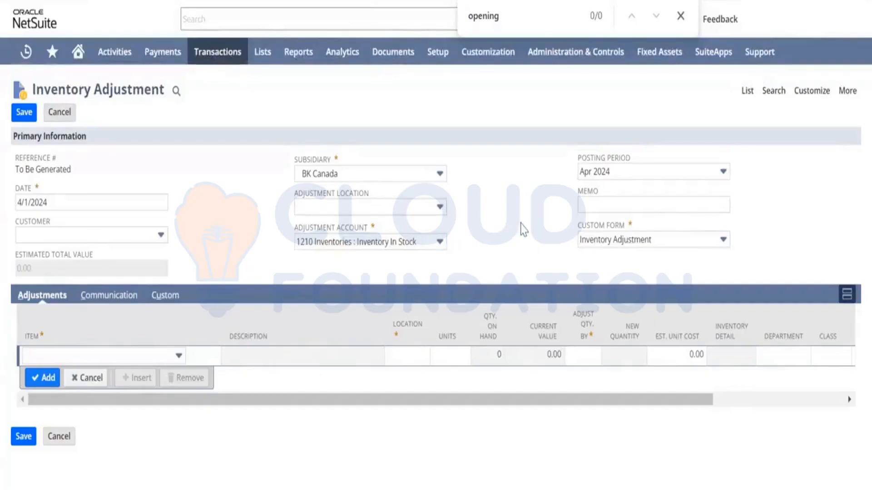
Select item Rk001 Cello Tape on the first adjustment line.
click(86, 357)
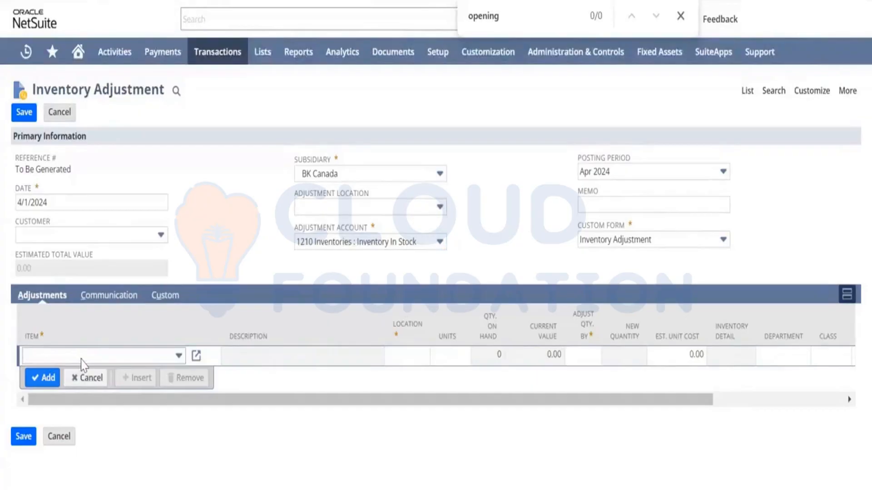
click(80, 359)
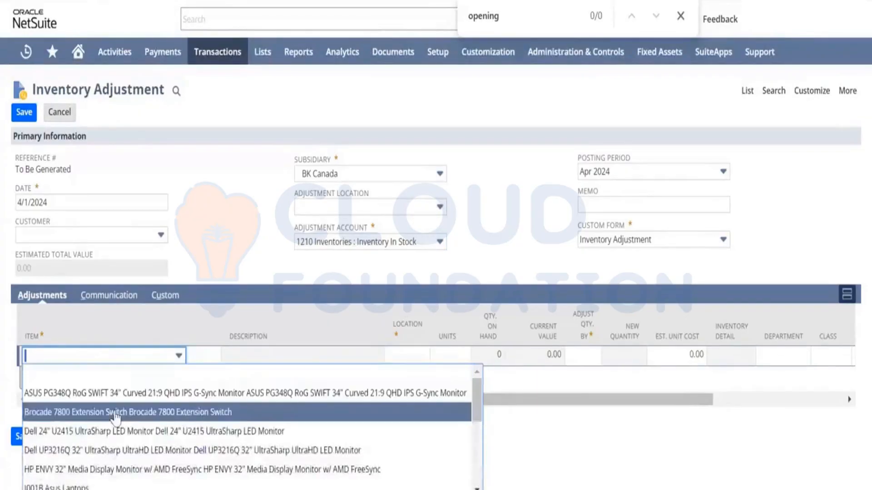
scroll(117, 417, down, 3)
scroll(117, 417, up, 4)
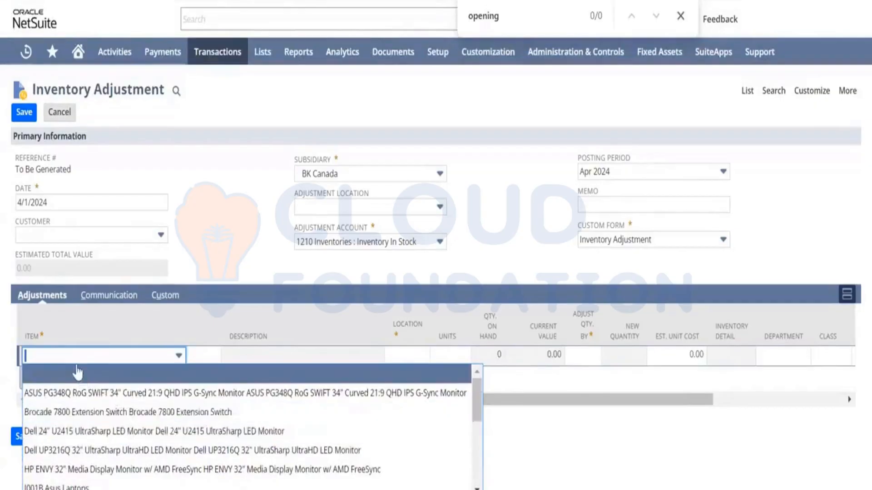
key(r)
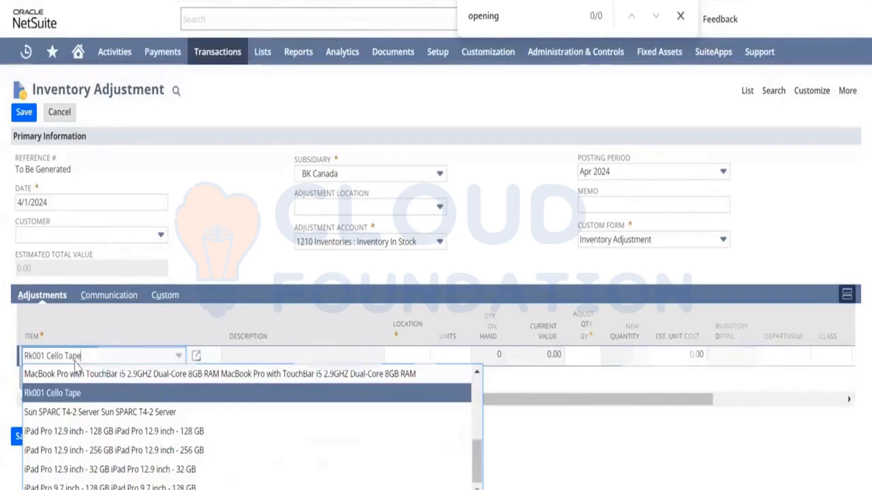
key(Tab)
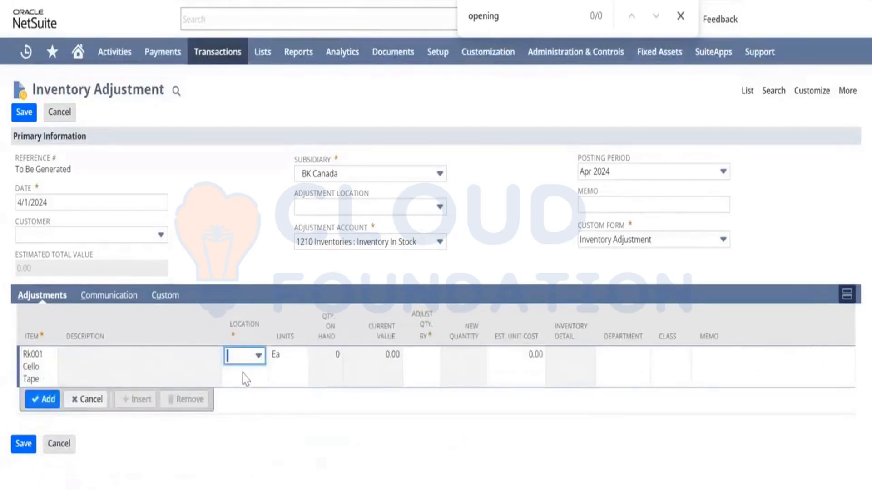
Set the line's location to CAN-1.
click(249, 361)
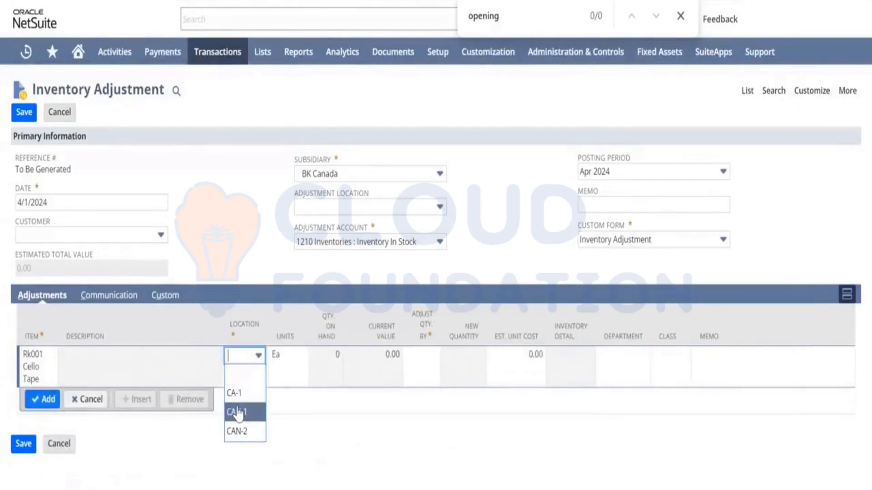
click(239, 414)
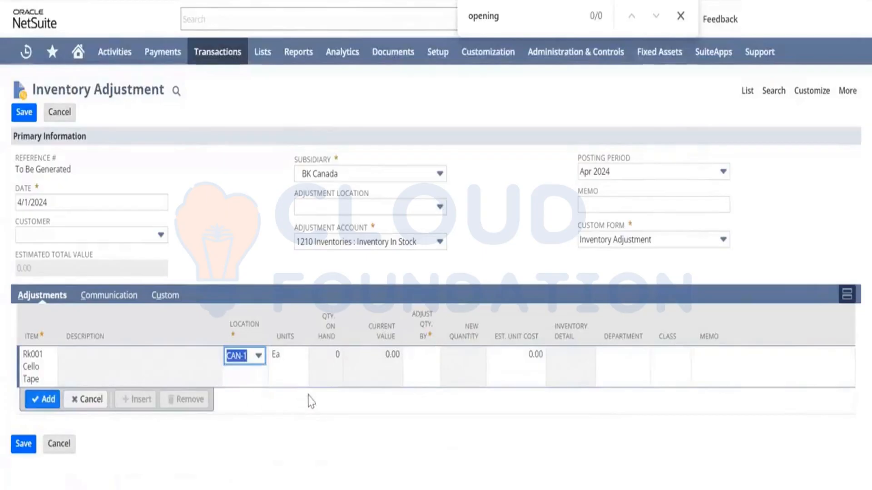
key(Tab)
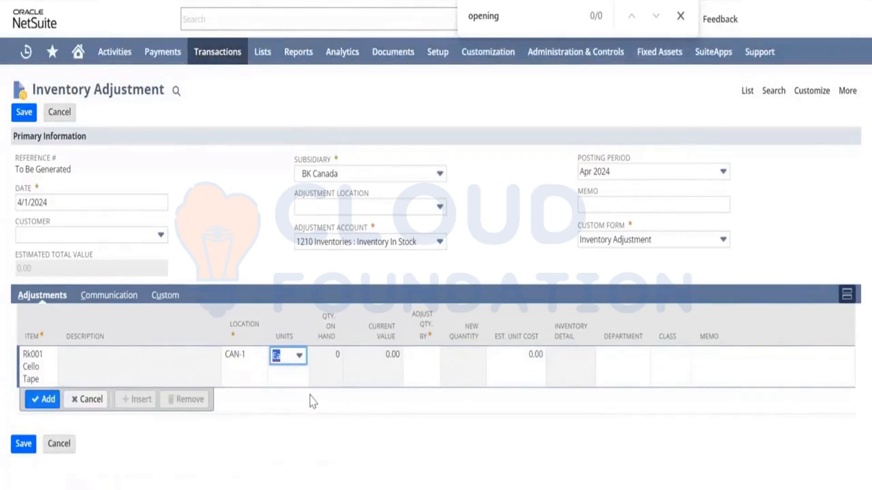
key(Tab)
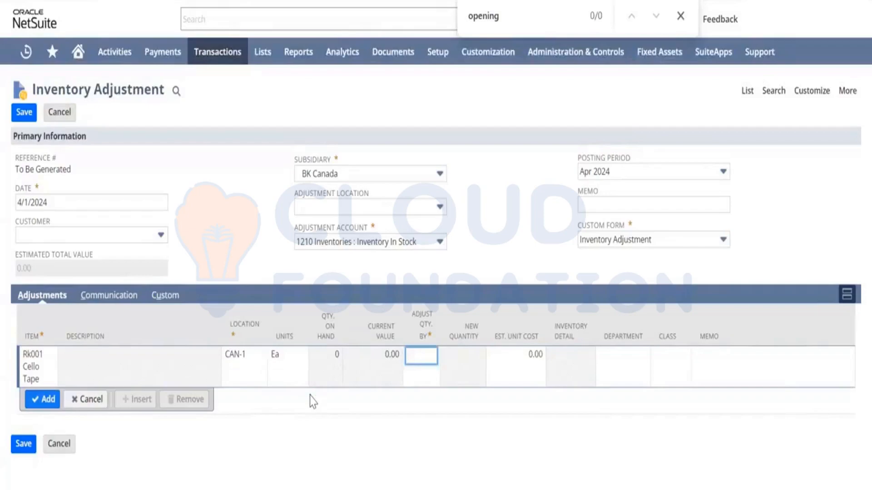
Adjust the quantity by 100 with an estimated unit cost of 5.
text(100)
key(Tab)
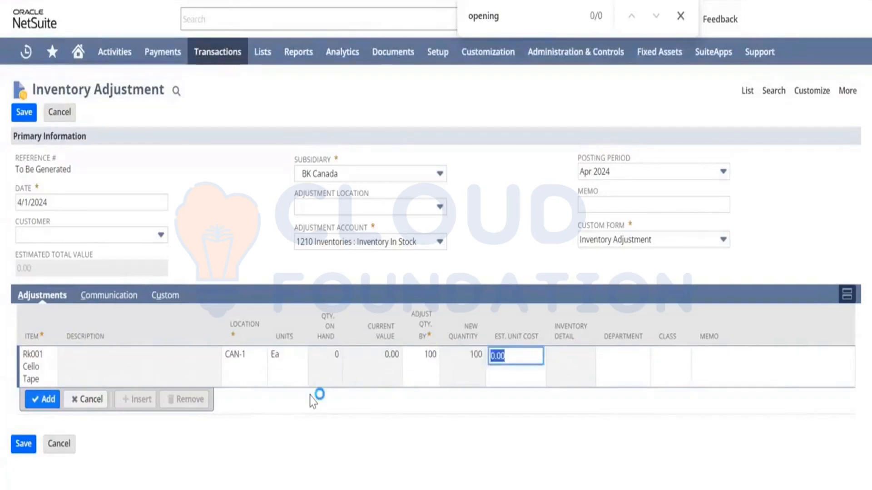
text(5)
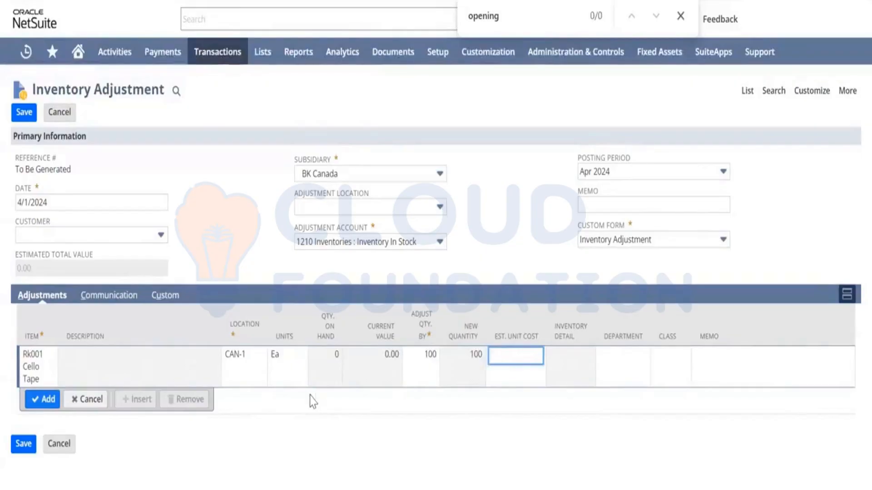
key(Tab)
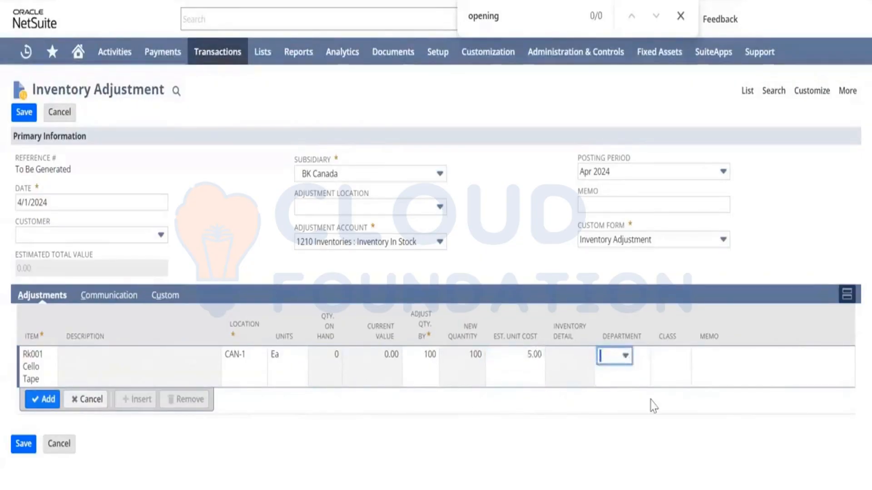
Add the line with memo Opening Balance and save the inventory adjustment.
click(715, 360)
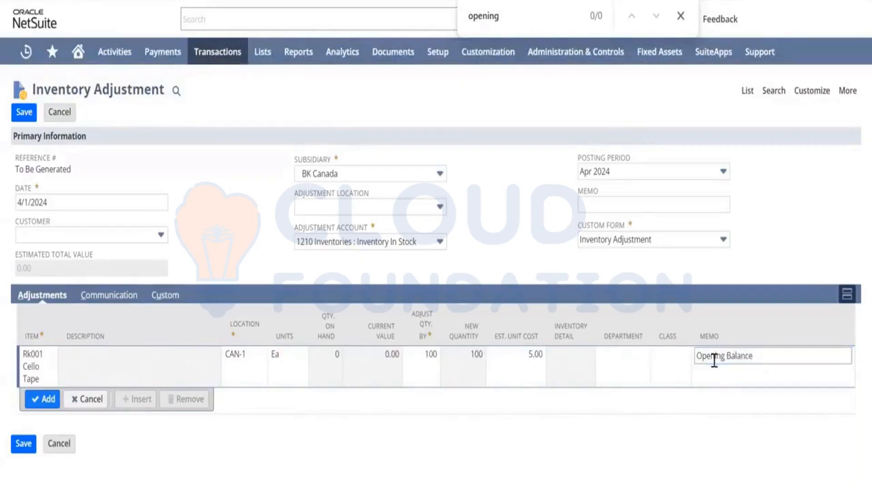
click(45, 406)
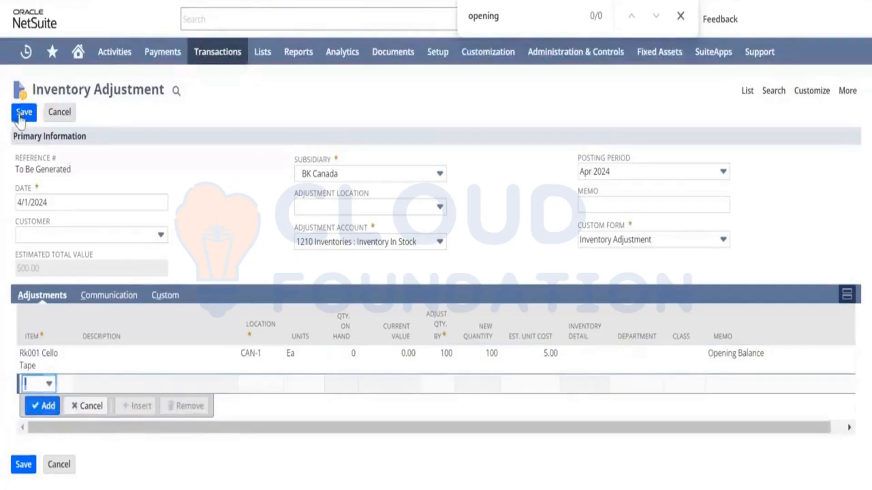
click(19, 116)
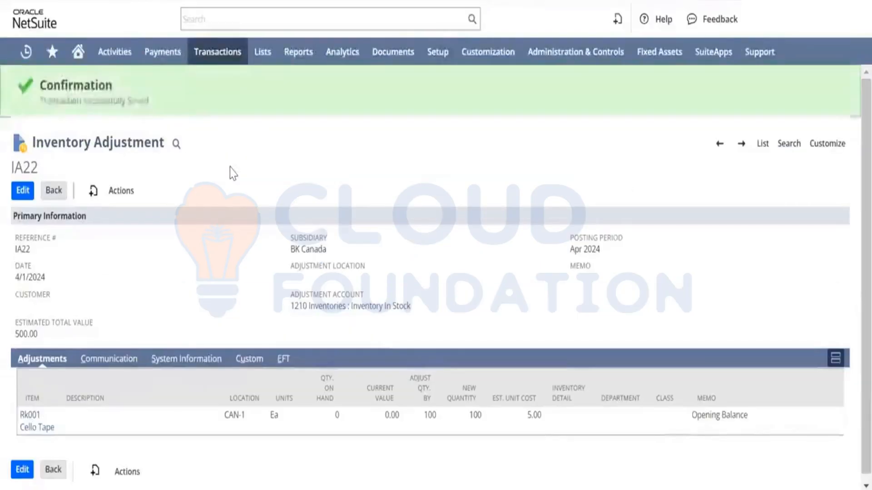
Open the saved adjustment's GL Impact in a new tab and review it.
scroll(187, 240, down, 1)
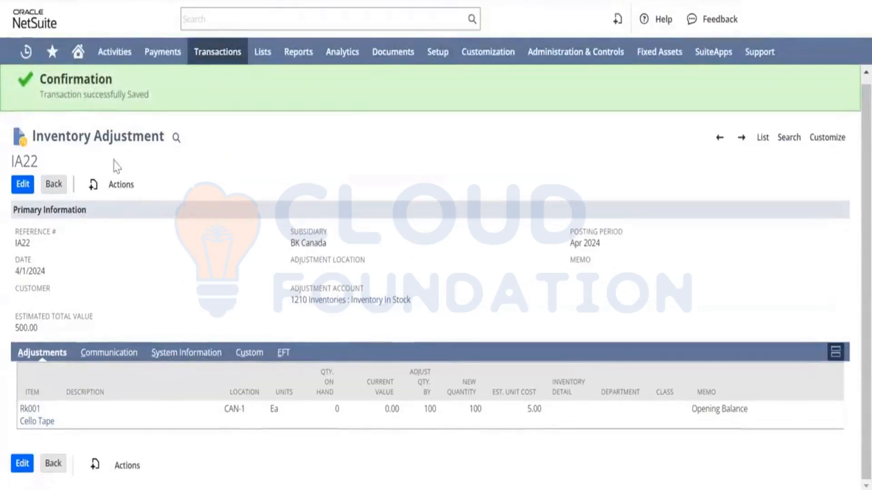
mouse_move(120, 193)
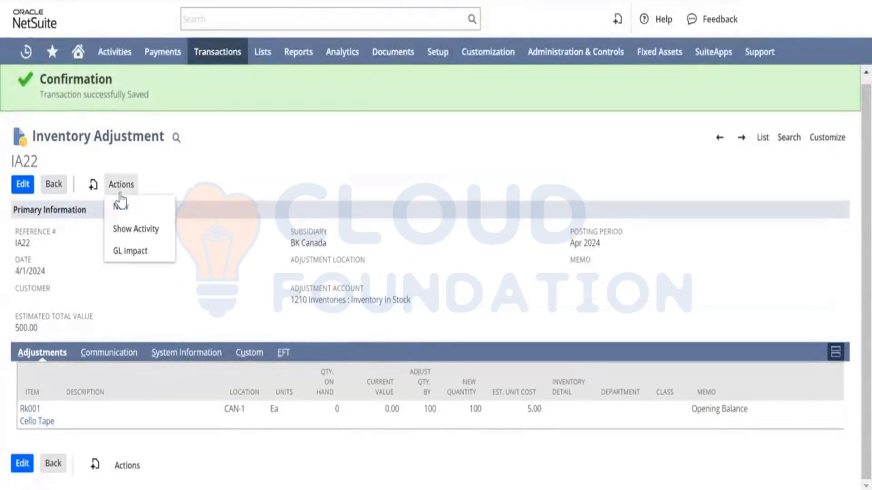
right_click(127, 259)
click(149, 273)
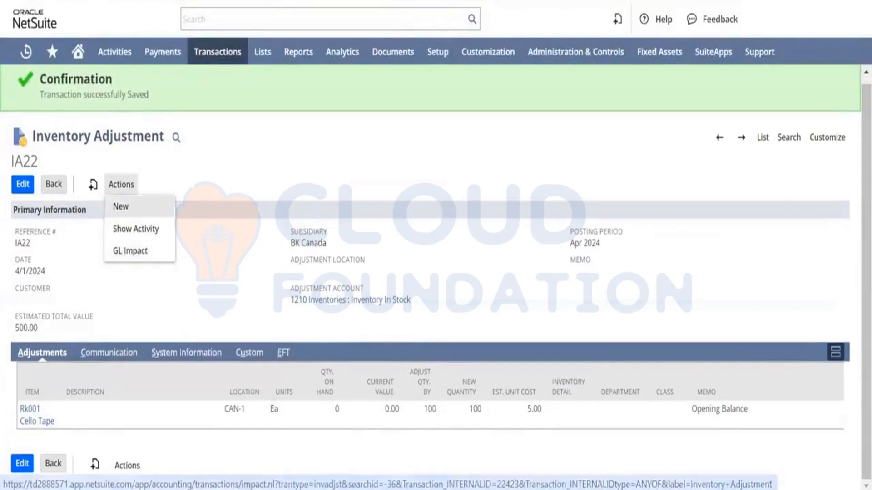
key(ctrl+Tab)
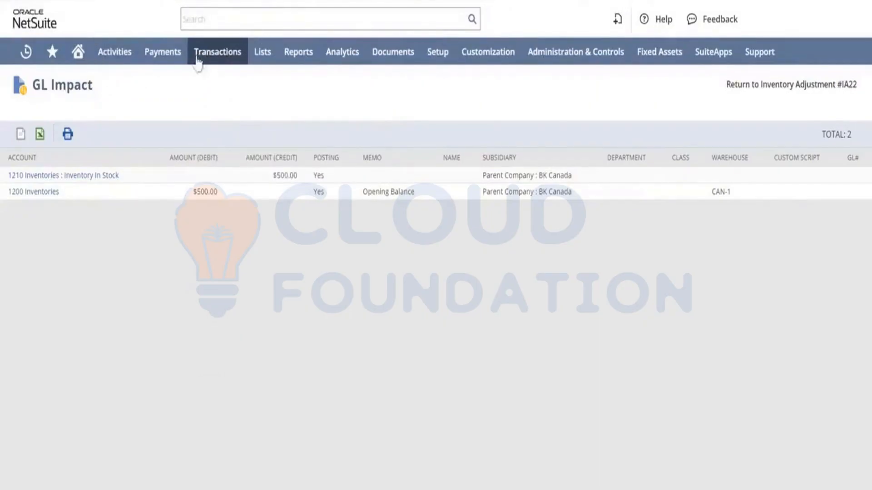
Open the list of inventory adjustments.
mouse_move(206, 57)
mouse_move(206, 198)
mouse_move(253, 323)
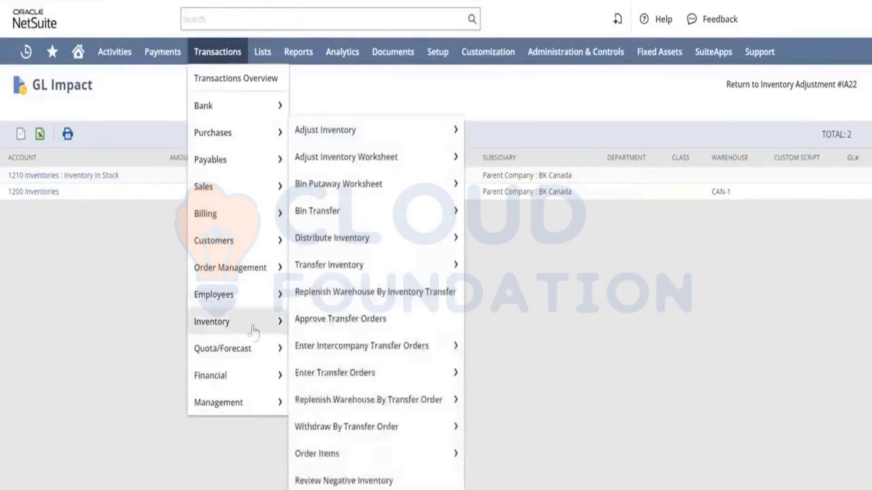
mouse_move(424, 134)
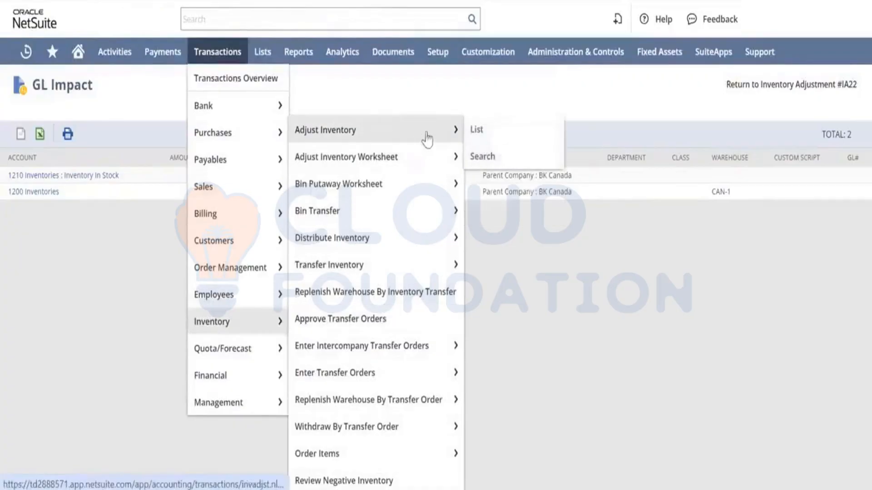
click(477, 130)
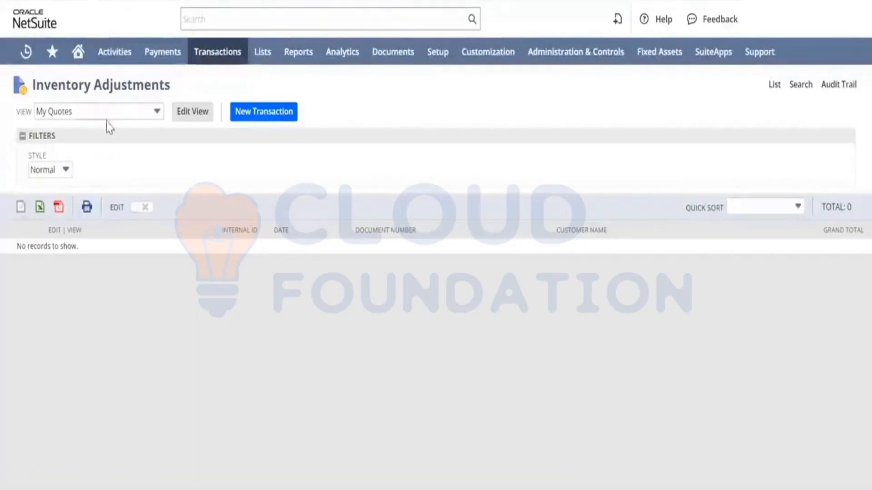
Switch the inventory adjustments list to the Default view.
click(137, 114)
scroll(101, 165, up, 3)
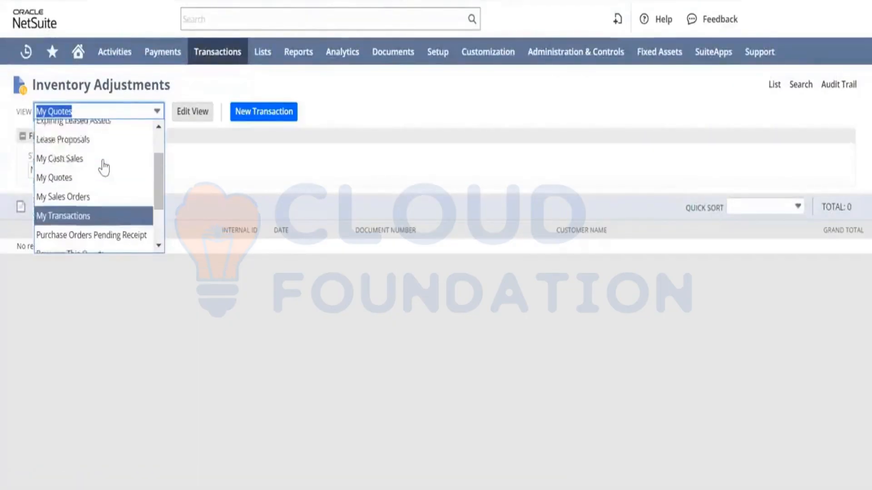
click(86, 154)
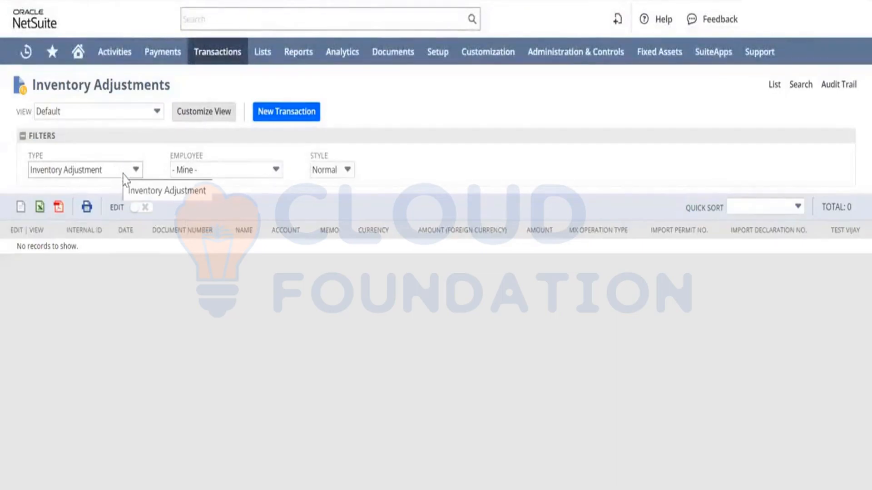
click(123, 178)
scroll(101, 211, up, 2)
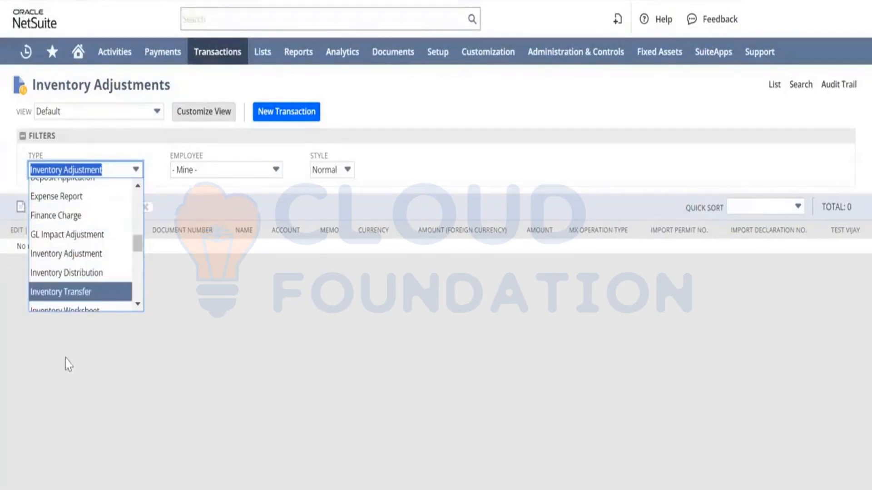
scroll(79, 284, down, 2)
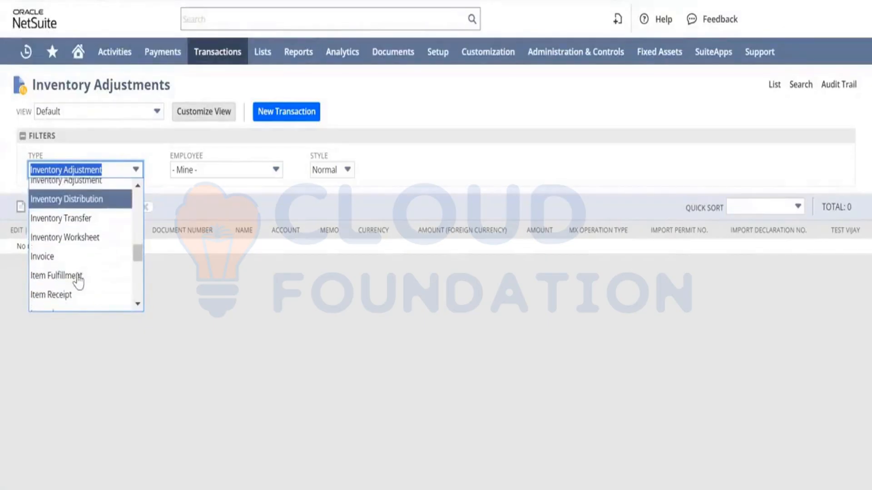
scroll(78, 282, up, 6)
scroll(79, 282, down, 3)
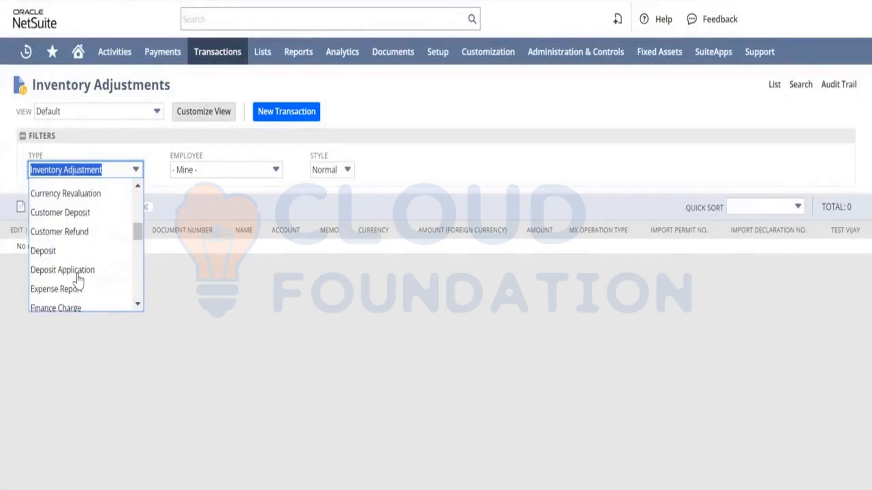
scroll(79, 281, down, 8)
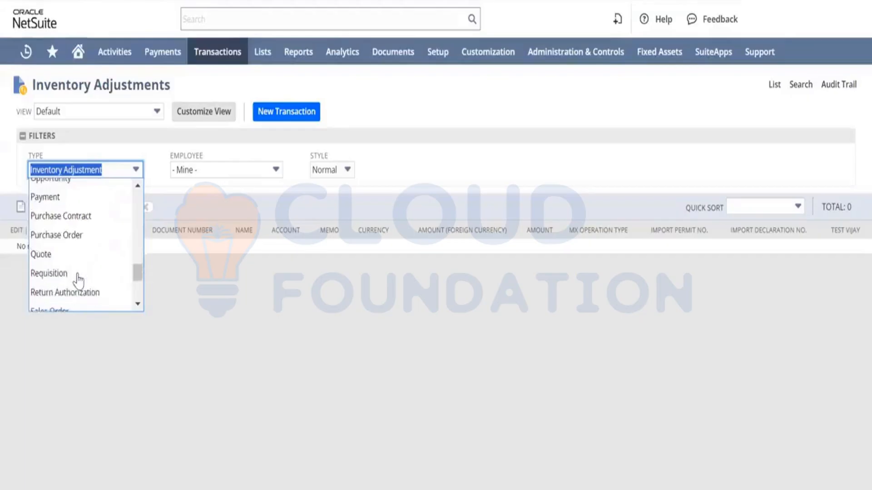
scroll(78, 281, down, 2)
text(d)
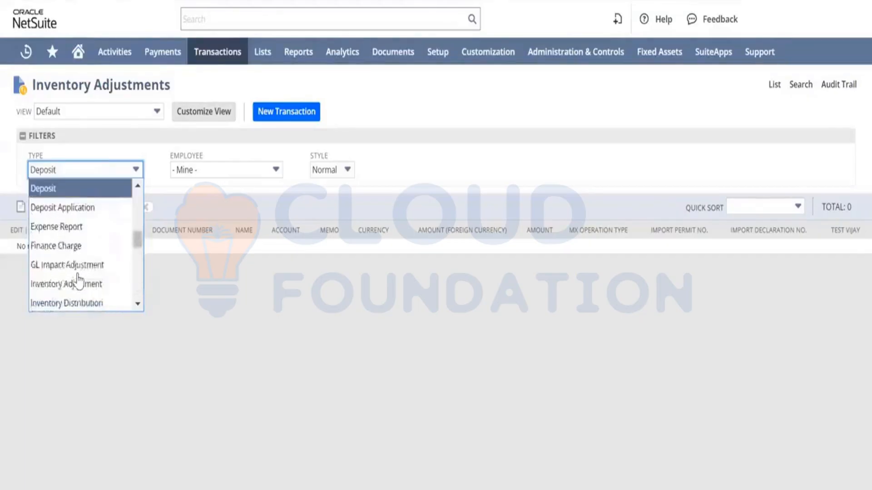
click(215, 303)
mouse_move(231, 54)
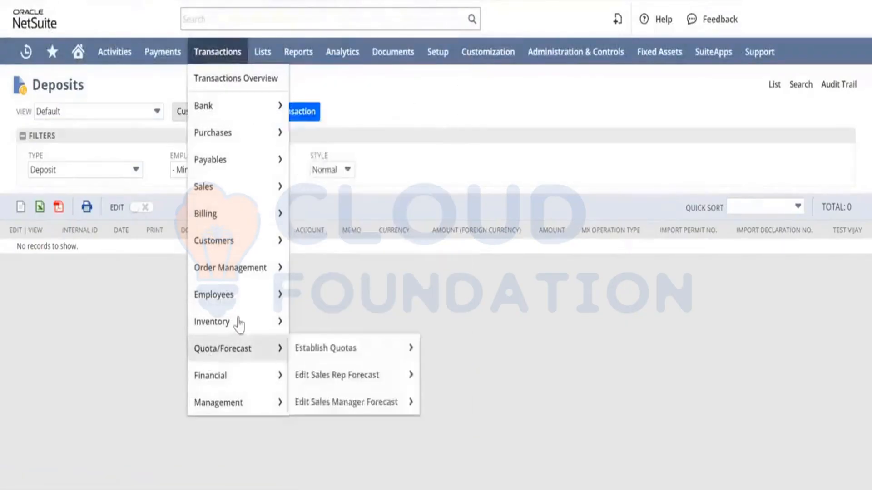
mouse_move(239, 323)
mouse_move(386, 157)
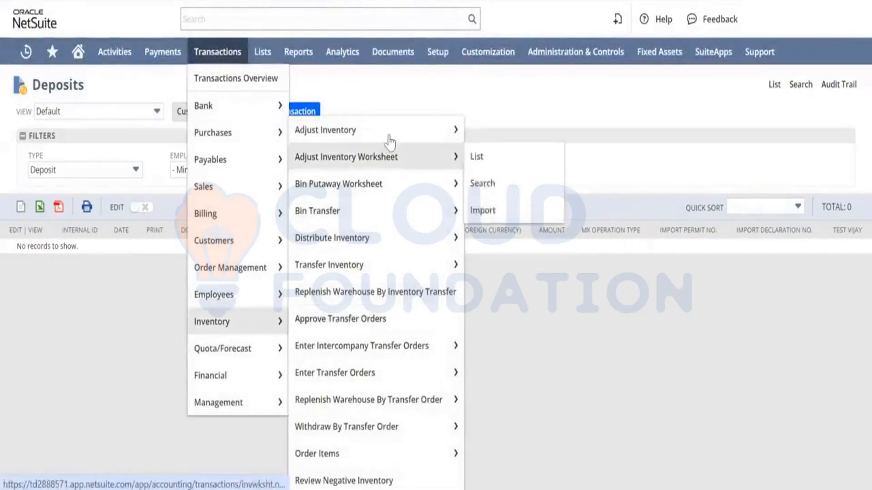
click(475, 130)
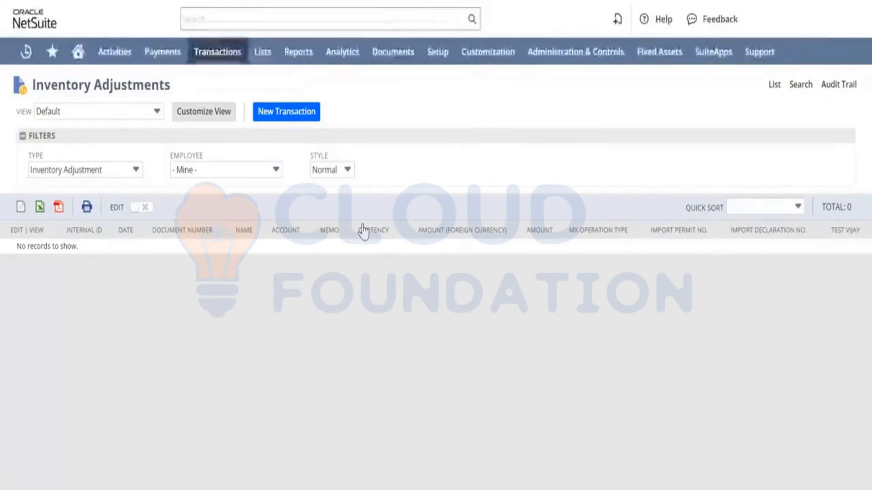
Set the list's employee filter to All.
click(118, 168)
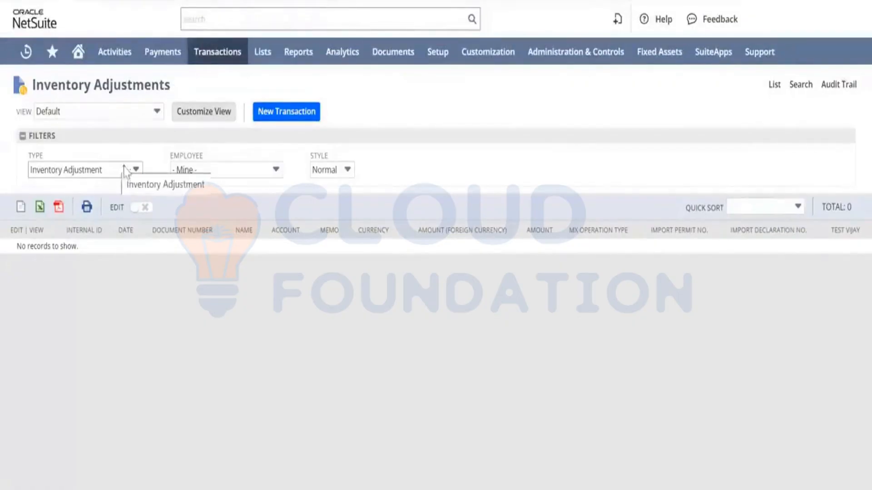
click(210, 164)
scroll(208, 195, up, 1)
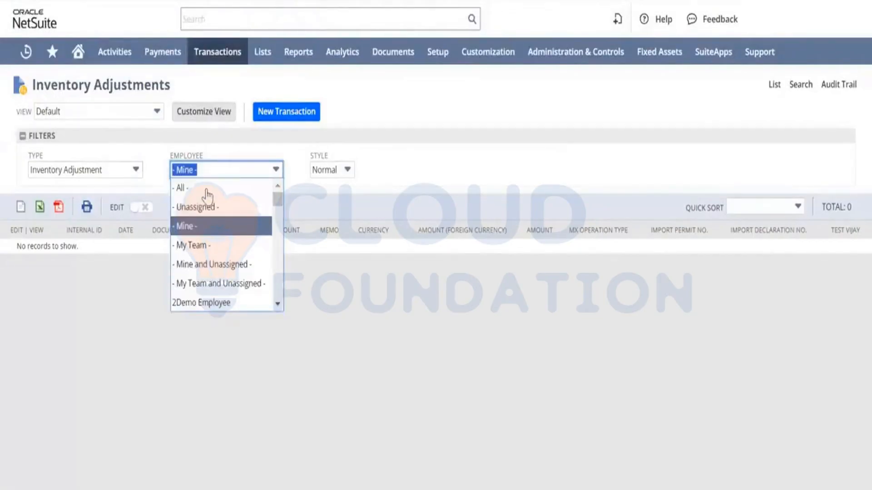
click(242, 175)
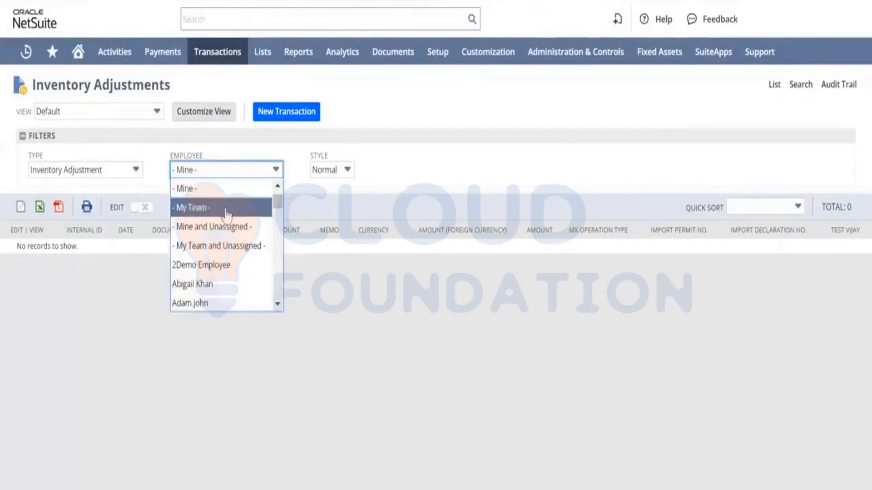
scroll(227, 214, up, 2)
click(193, 187)
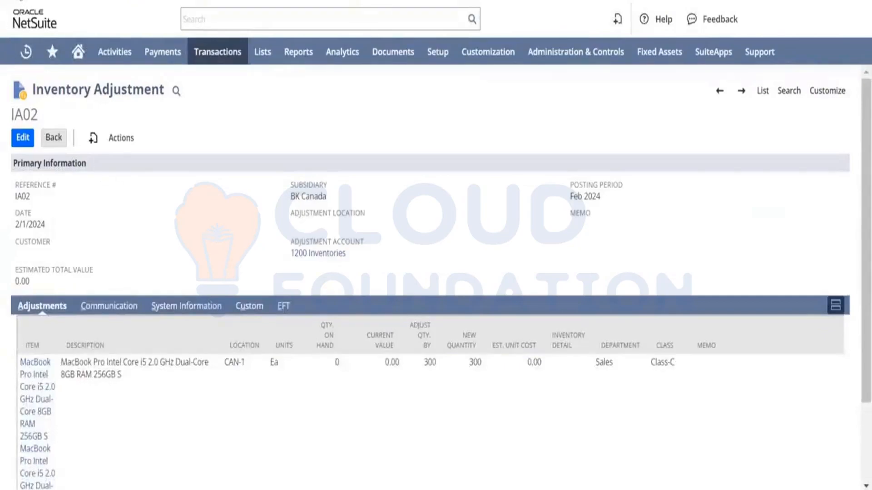
Browse the existing inventory adjustments in the list, sorting them by date.
click(761, 92)
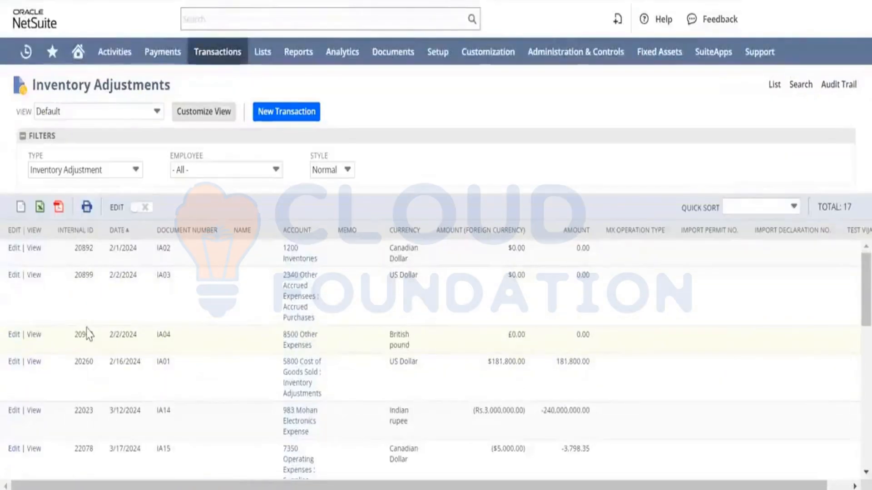
click(136, 231)
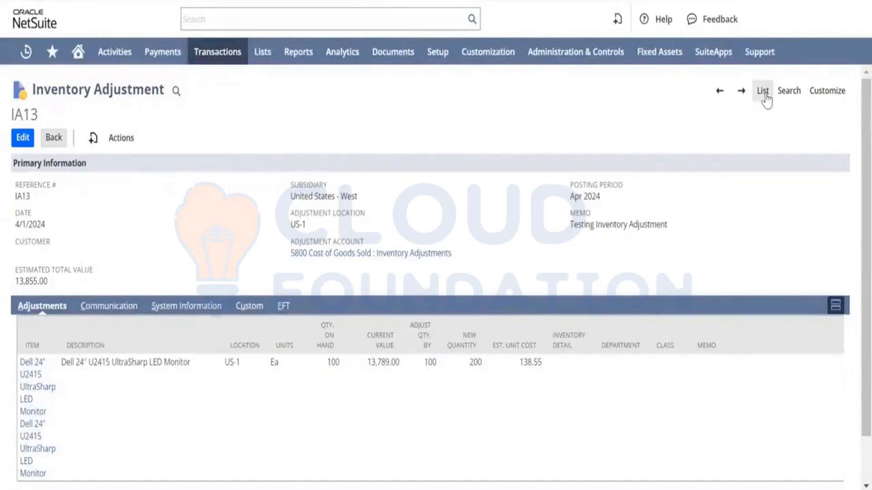
click(763, 93)
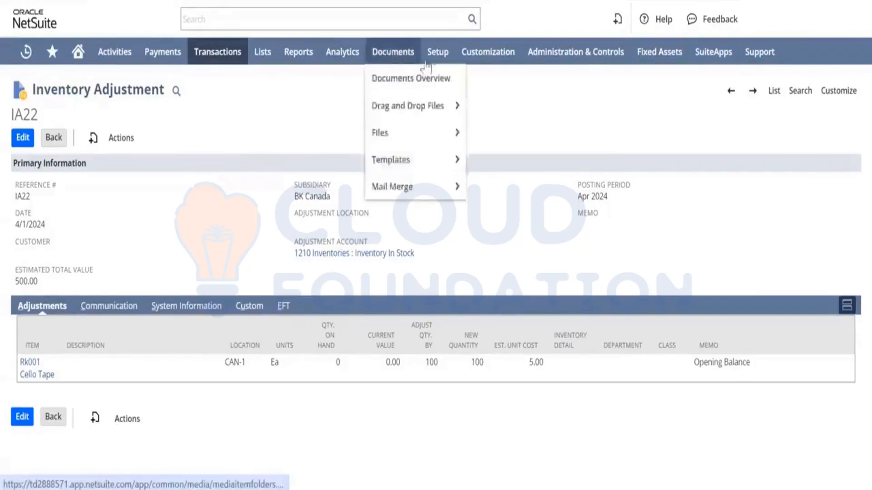
Open the Stock Ledger inventory report in a new tab.
mouse_move(293, 57)
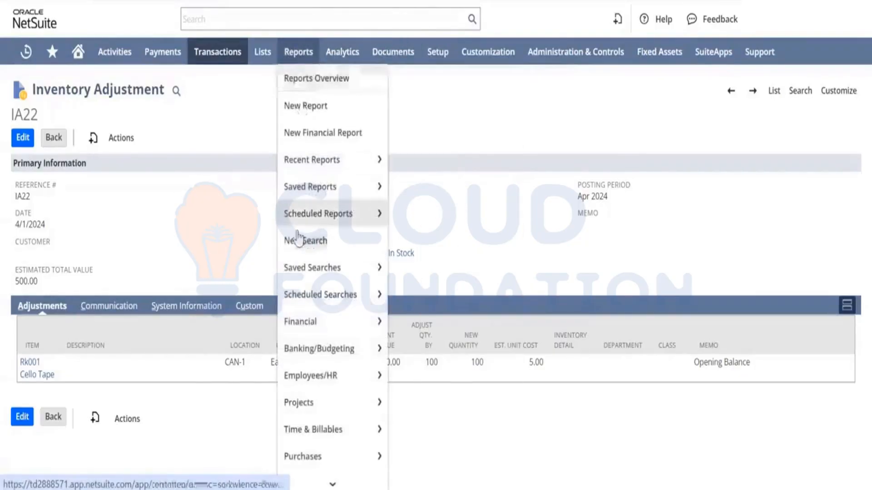
scroll(301, 319, down, 4)
scroll(300, 321, down, 5)
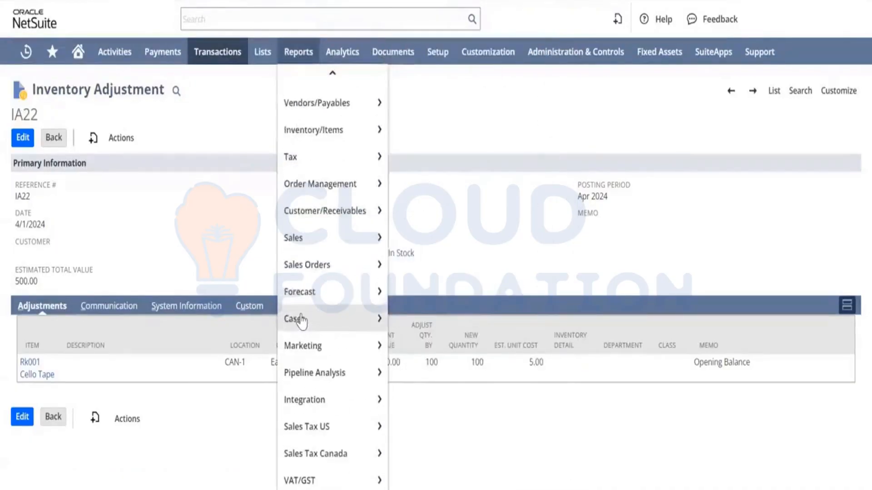
scroll(302, 321, up, 3)
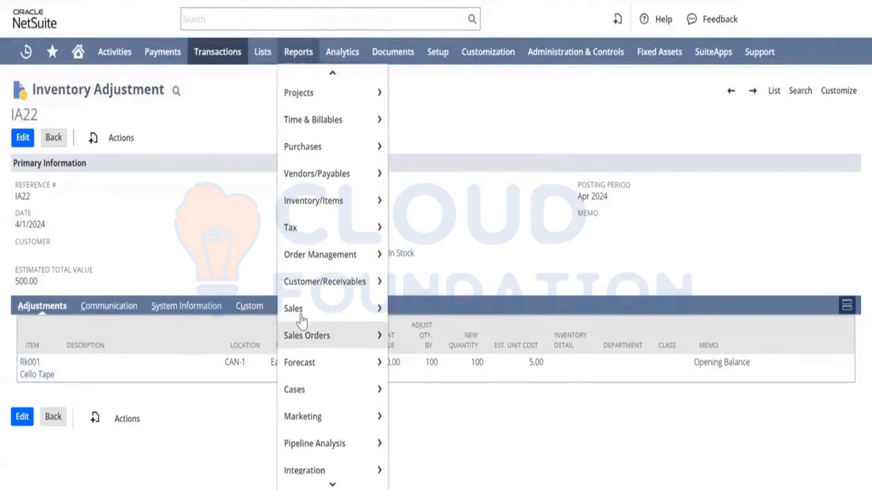
scroll(301, 322, up, 1)
mouse_move(345, 226)
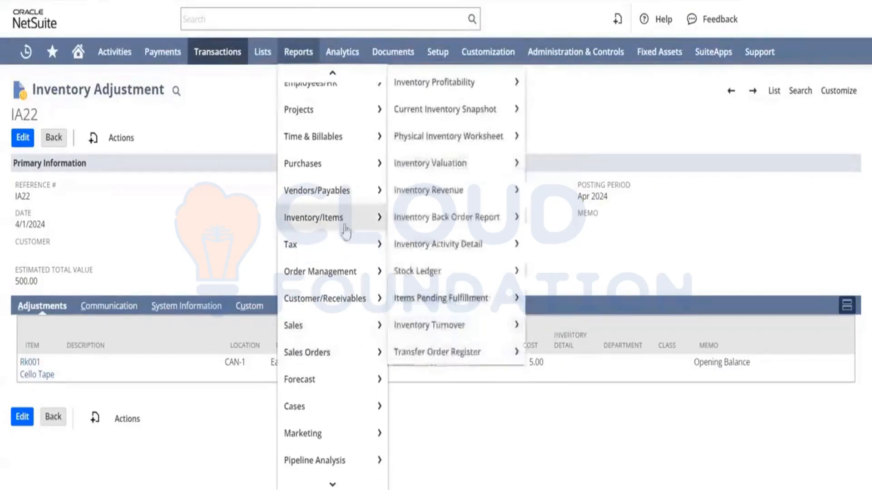
mouse_move(397, 227)
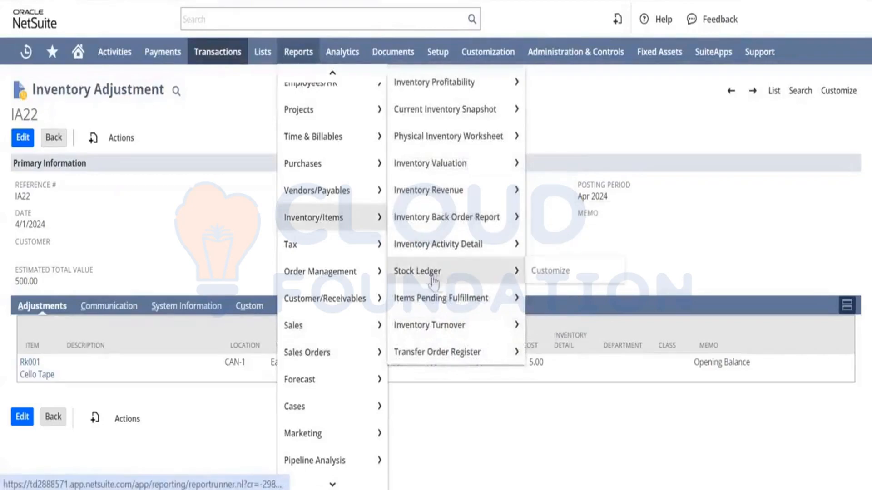
mouse_move(450, 273)
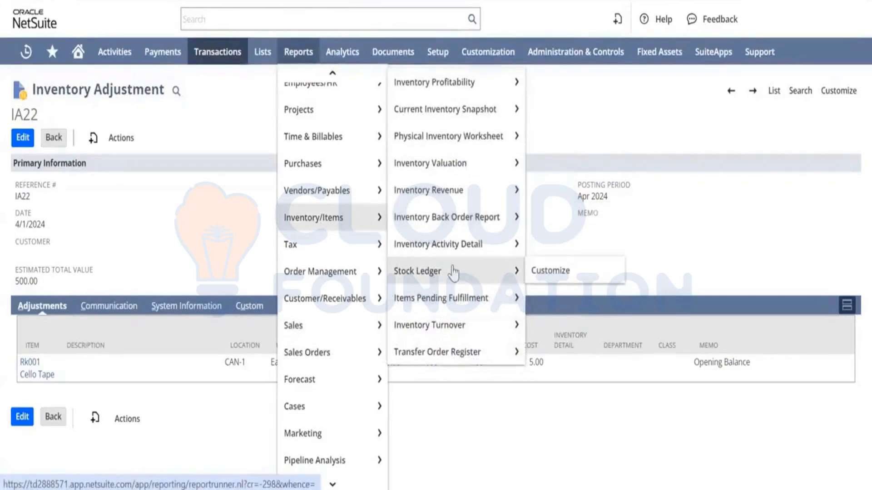
right_click(453, 272)
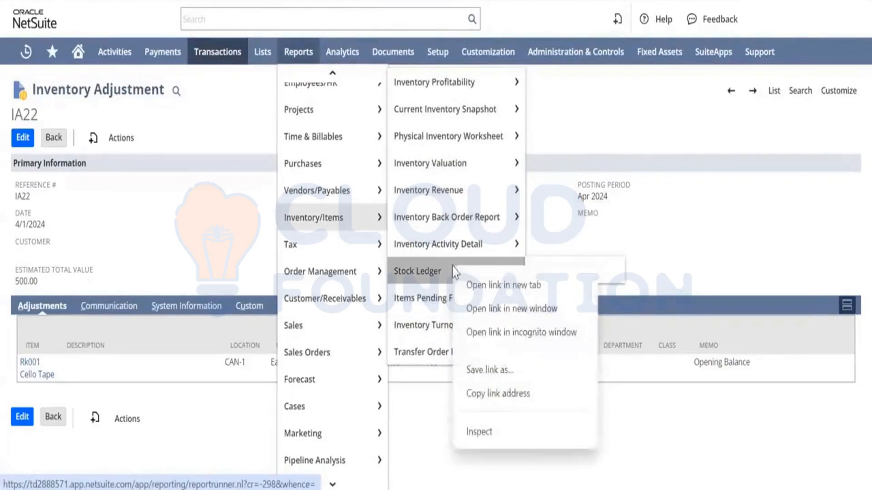
click(479, 285)
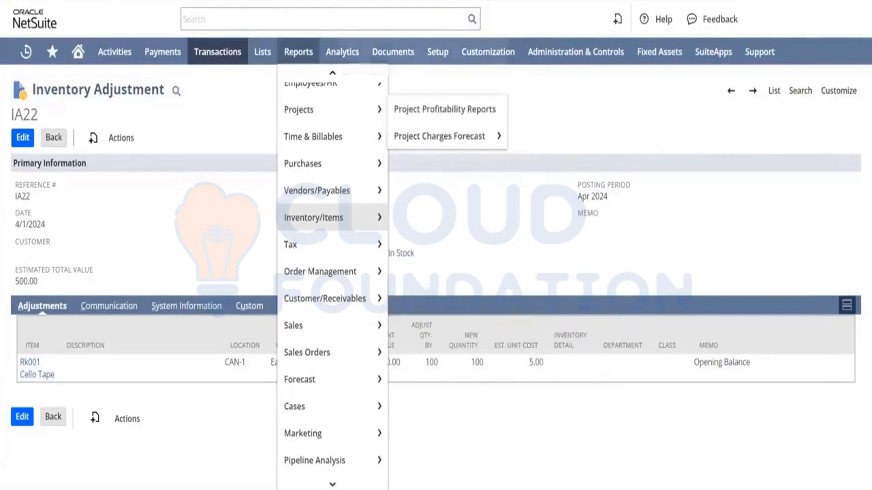
click(390, 0)
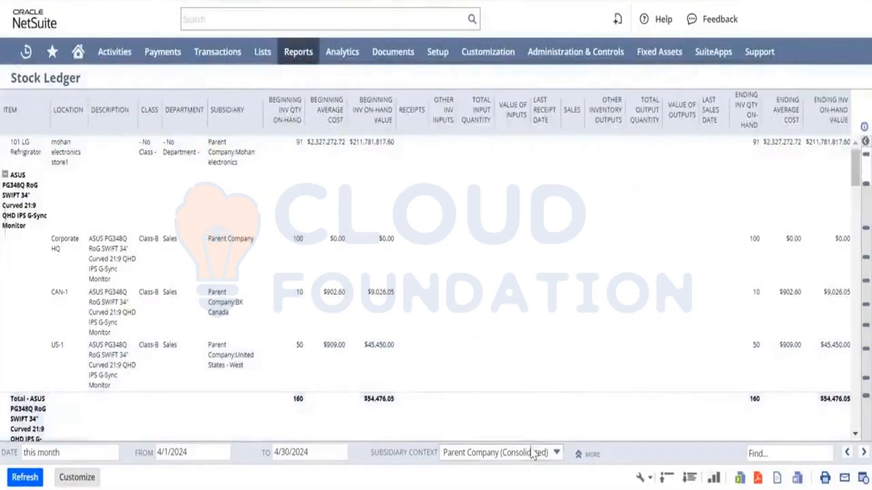
Set the Stock Ledger's subsidiary context to BK Canada, refresh it, and review the Rk001 row.
click(556, 453)
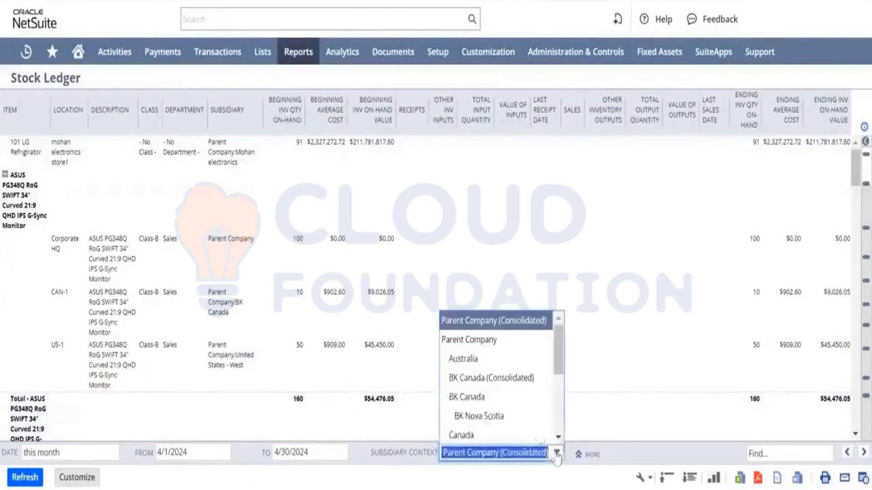
click(494, 397)
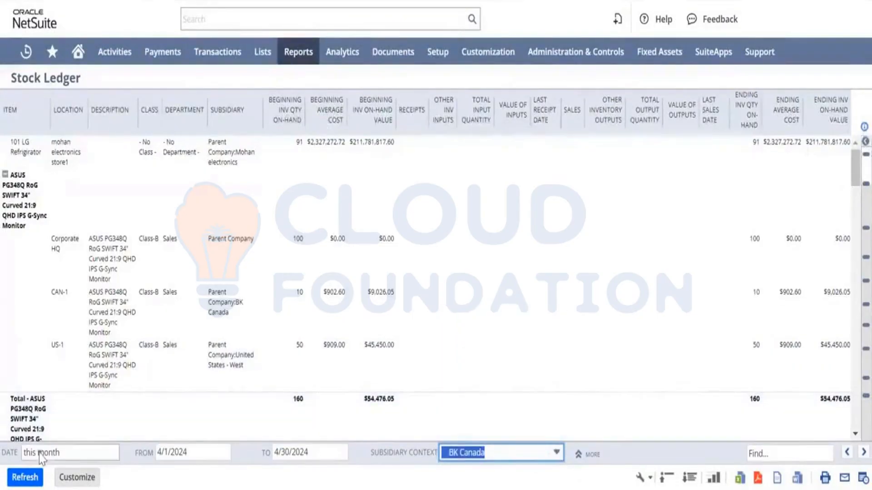
click(24, 478)
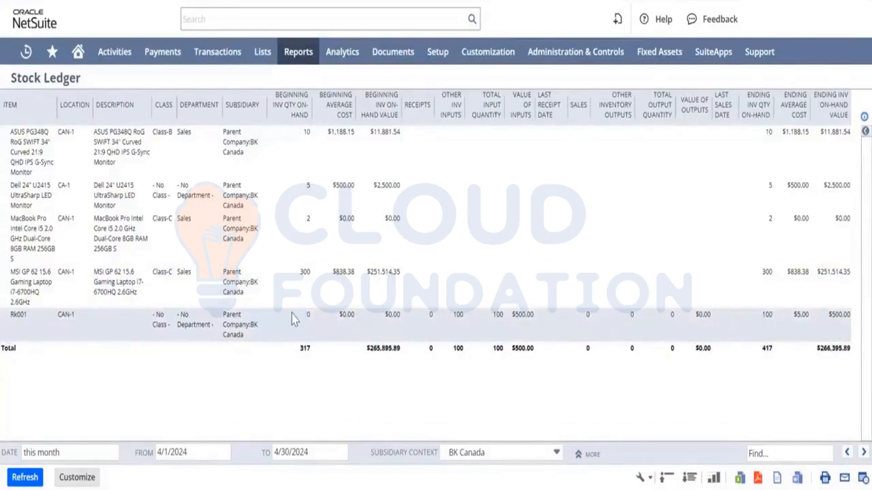
click(419, 312)
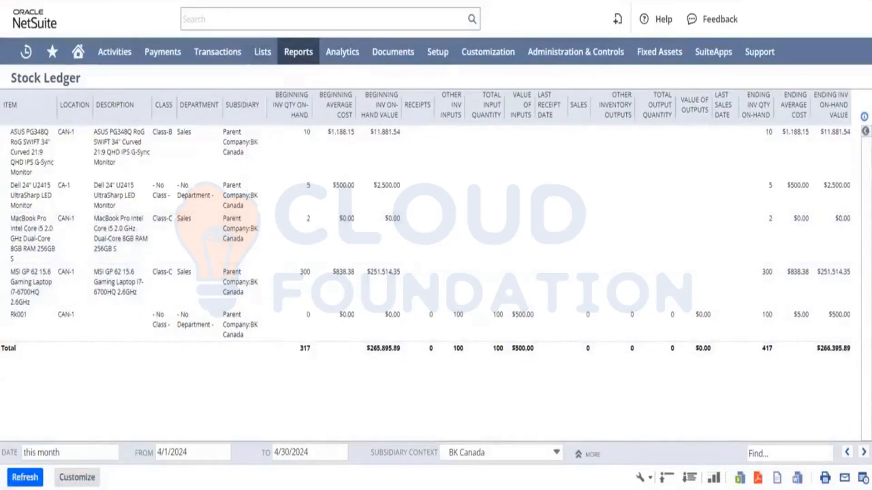
click(304, 1)
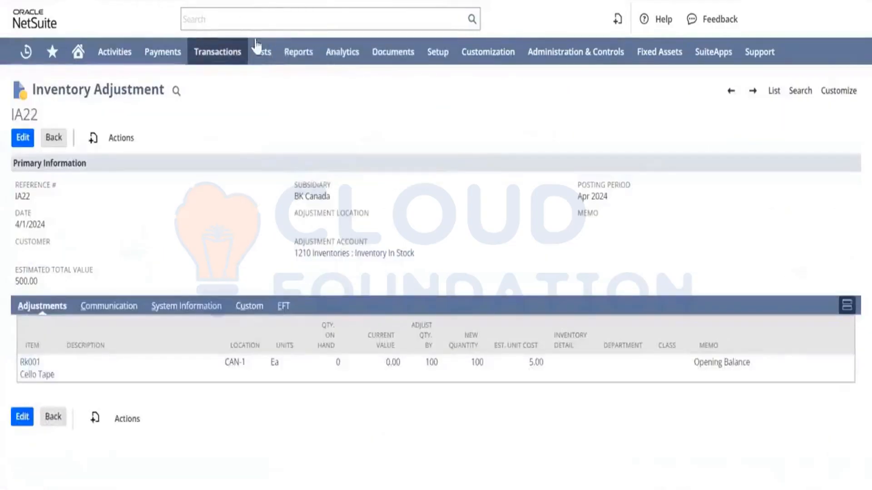
mouse_move(261, 51)
mouse_move(288, 109)
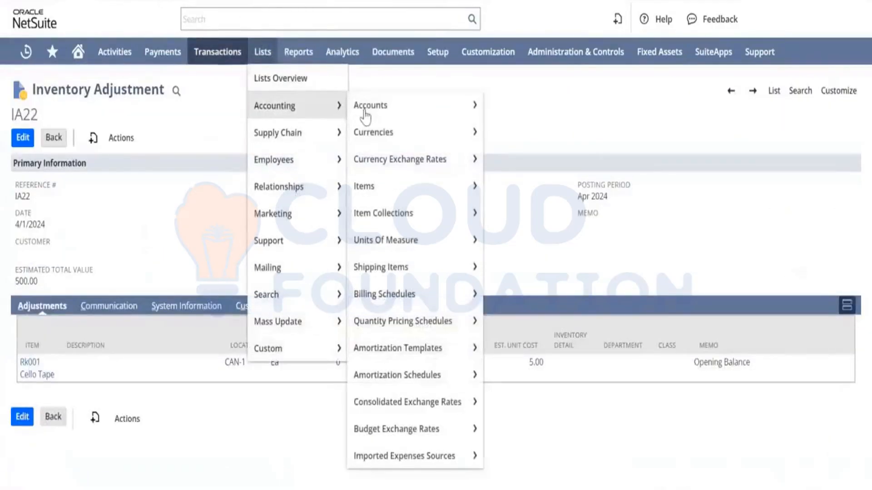
mouse_move(383, 227)
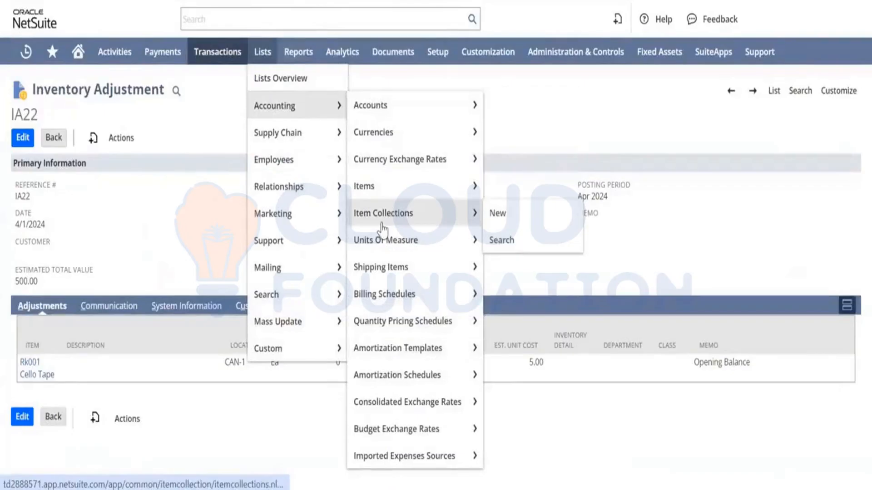
mouse_move(375, 195)
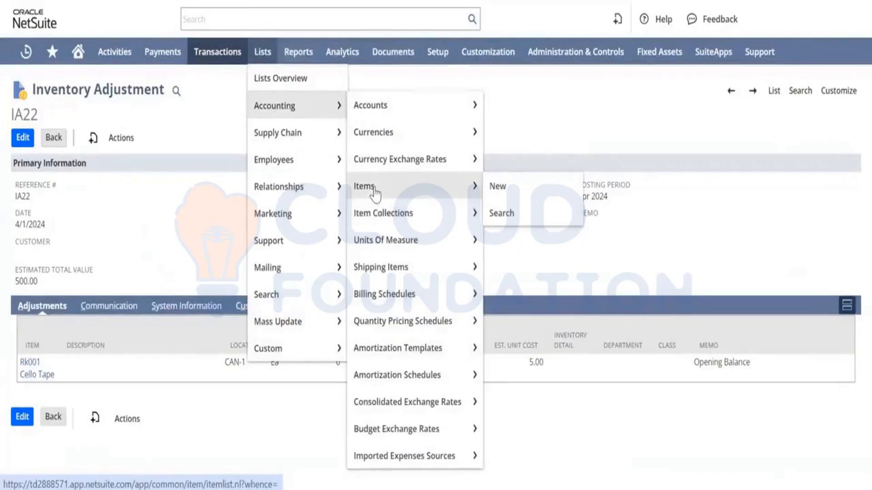
mouse_move(273, 255)
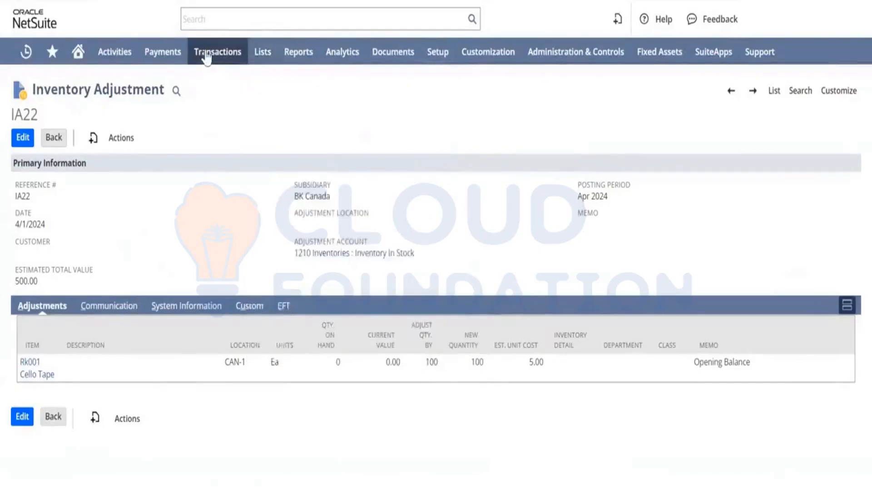
Start a new inventory adjustment worksheet and set its subsidiary to BK Canada.
mouse_move(207, 58)
mouse_move(241, 323)
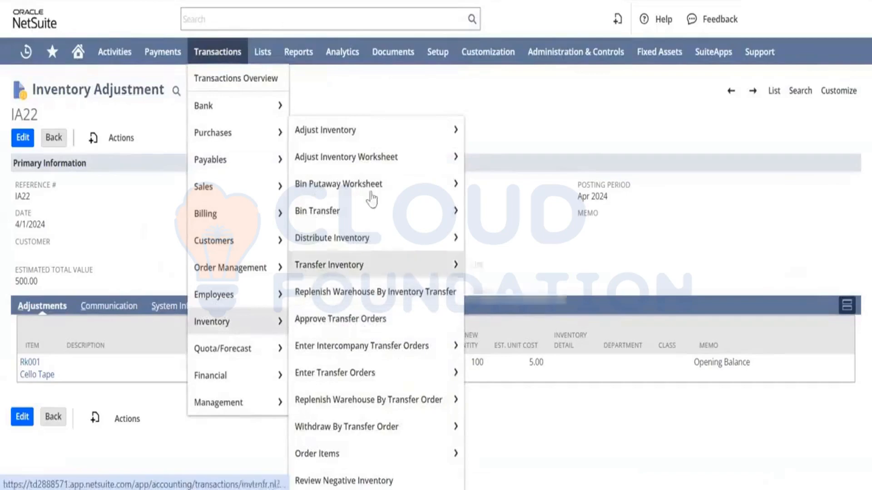
mouse_move(379, 160)
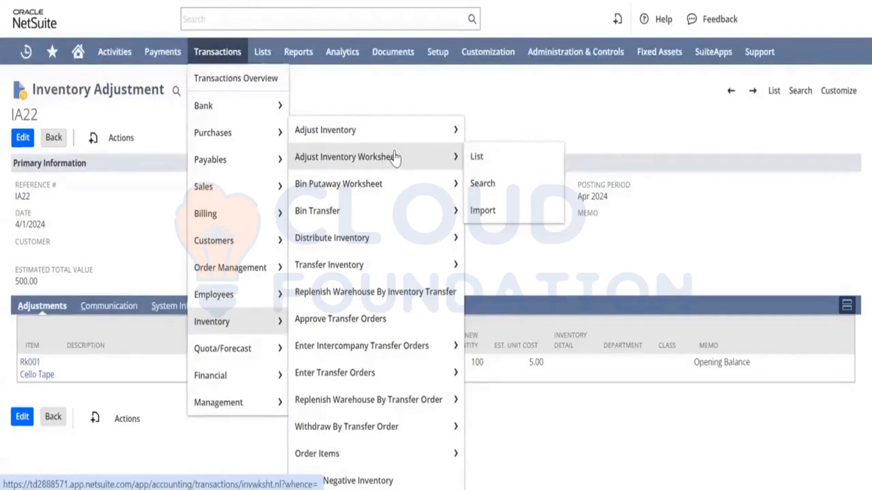
click(393, 154)
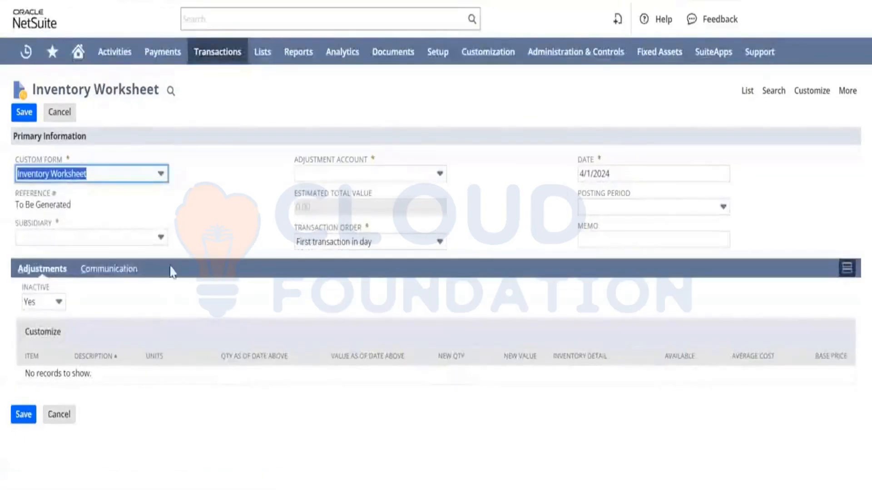
click(135, 237)
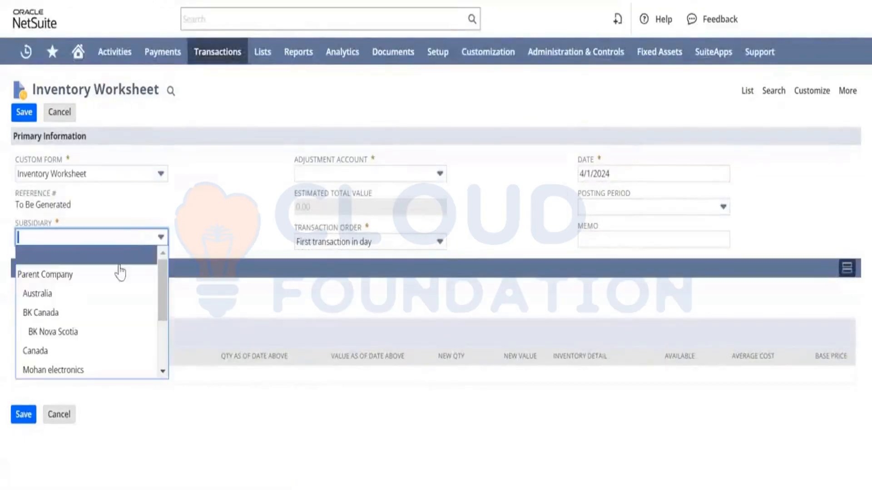
click(85, 315)
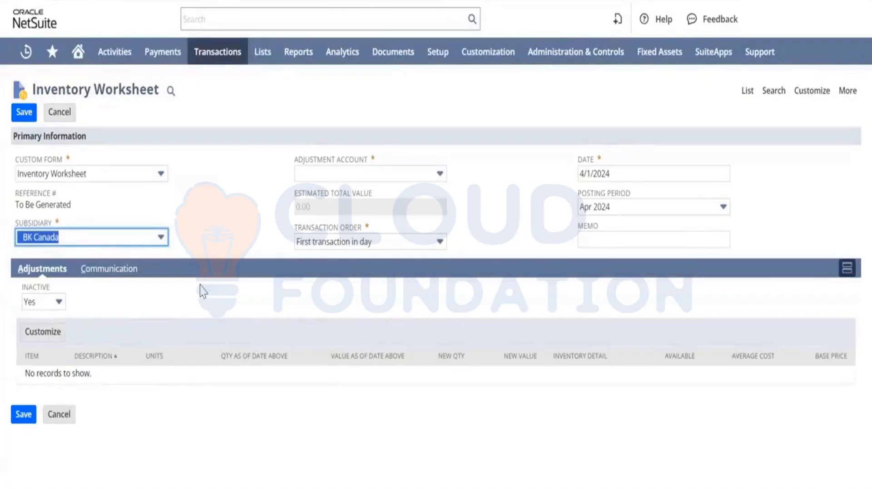
Set the worksheet's adjustment account to 6010 Operating Expenses : Advertising and its Inactive filter to All.
click(376, 174)
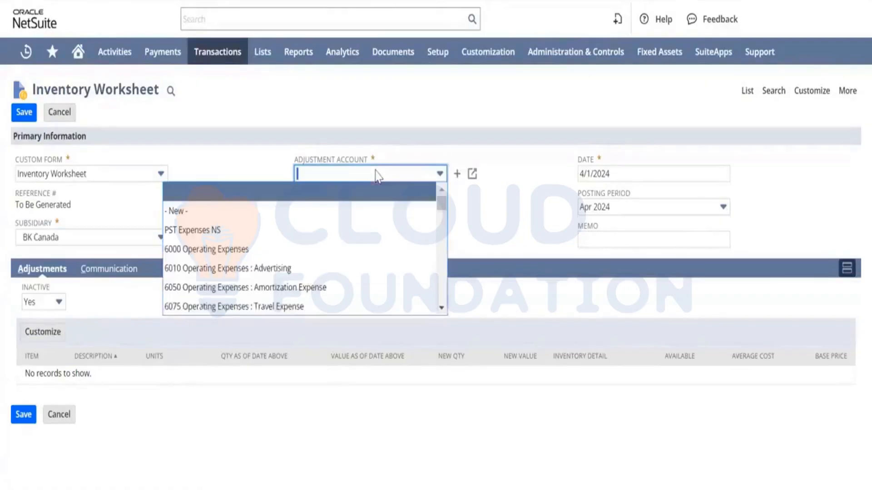
click(271, 268)
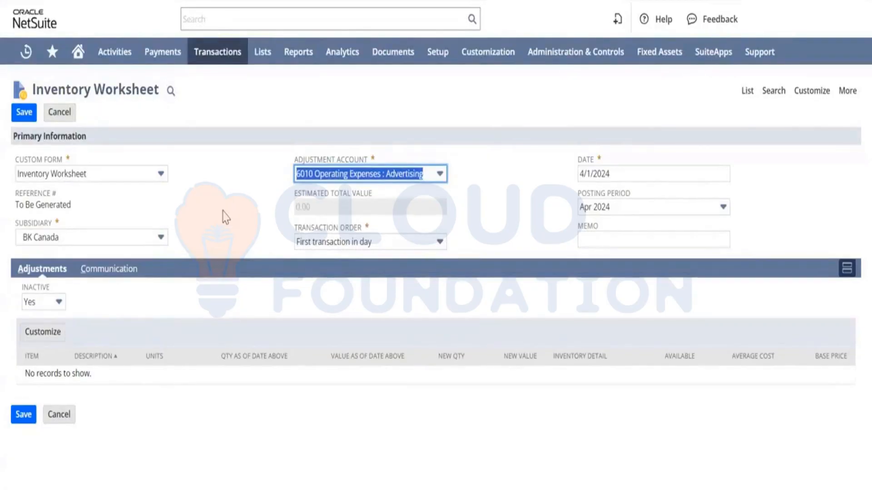
click(55, 302)
click(42, 317)
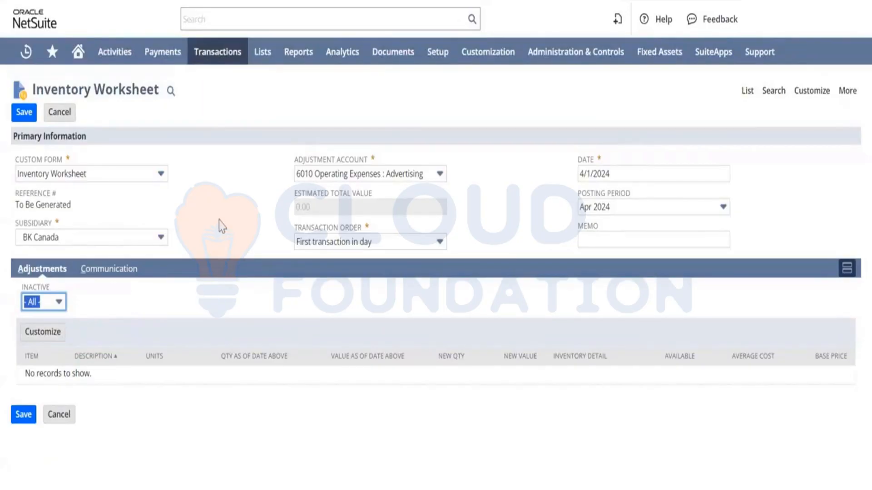
Review the Transaction Order options and open its field help, then close the help.
click(386, 241)
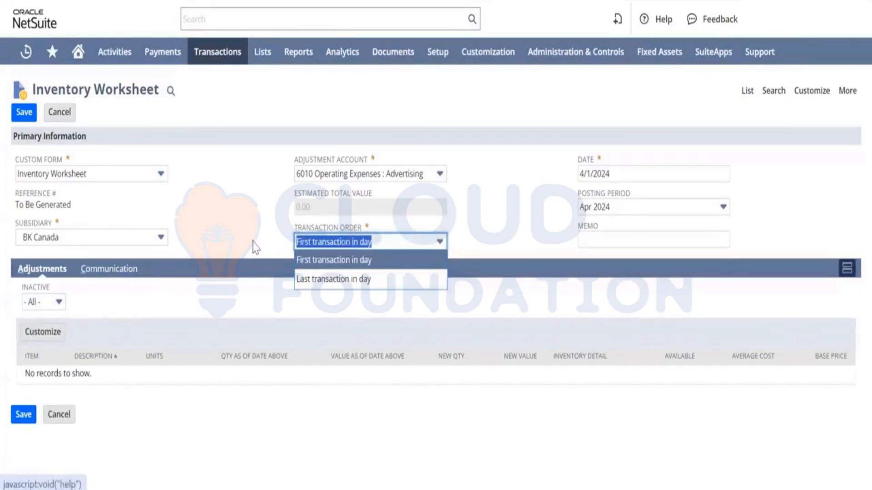
click(324, 232)
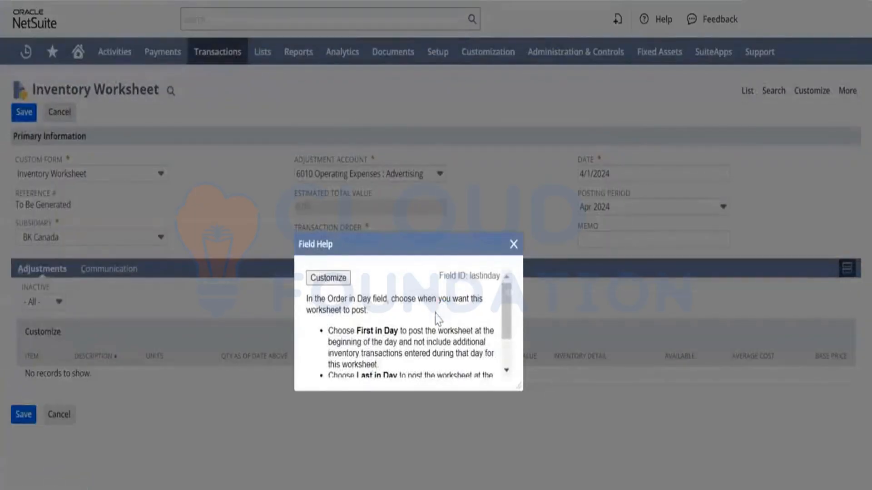
click(514, 245)
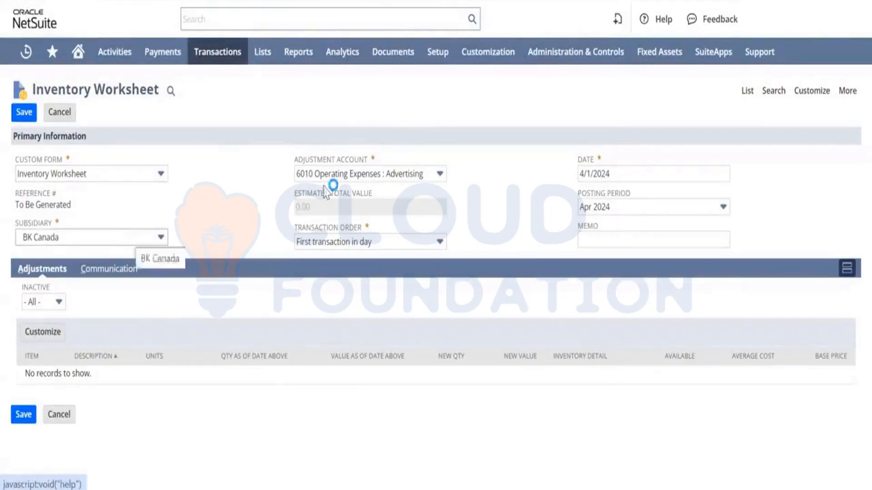
Change the worksheet's adjustment account to 1200 Inventories.
click(356, 176)
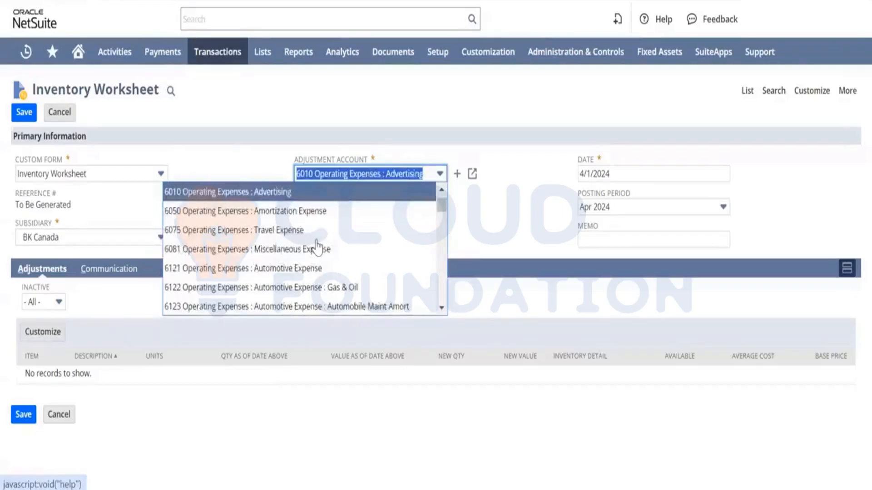
scroll(317, 248, down, 5)
scroll(317, 247, down, 8)
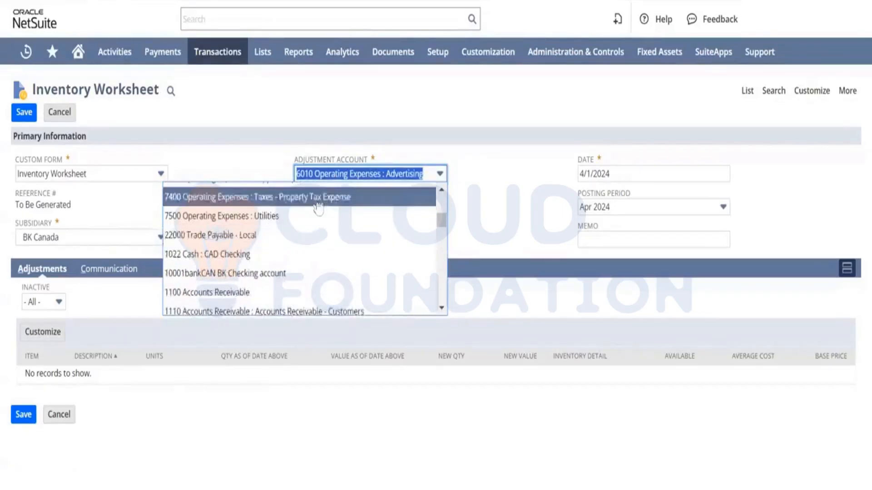
scroll(313, 248, down, 2)
scroll(313, 248, down, 5)
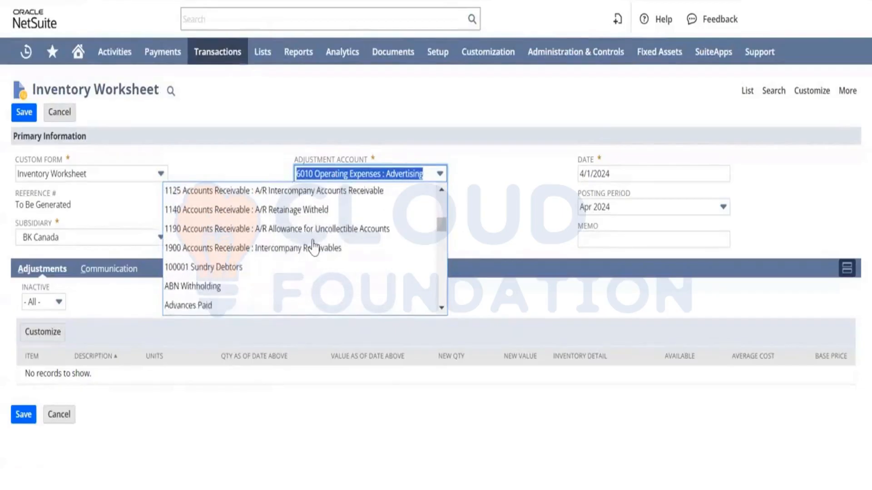
scroll(314, 248, down, 2)
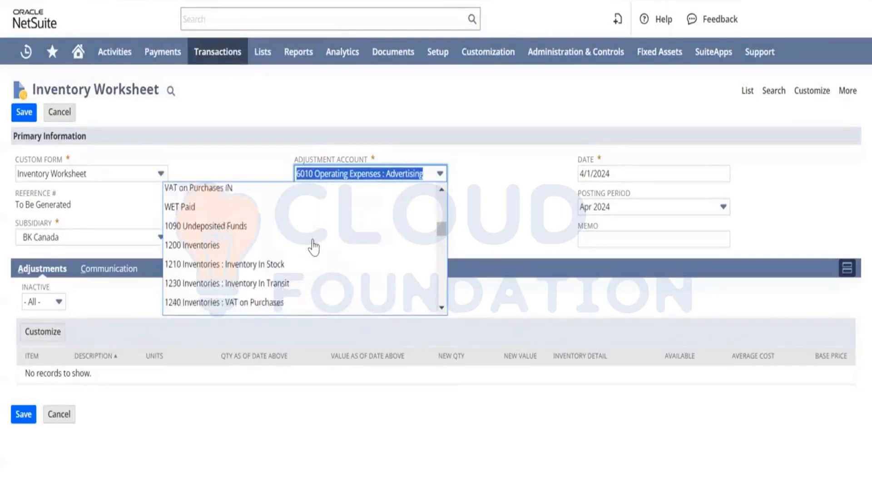
click(236, 235)
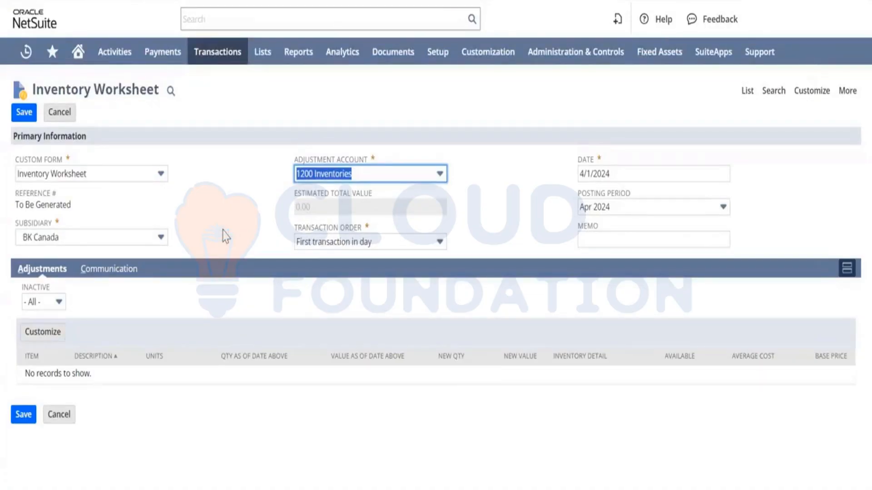
click(49, 303)
Leave the unsaved worksheet and open a new Transfer Inventory form.
mouse_move(216, 57)
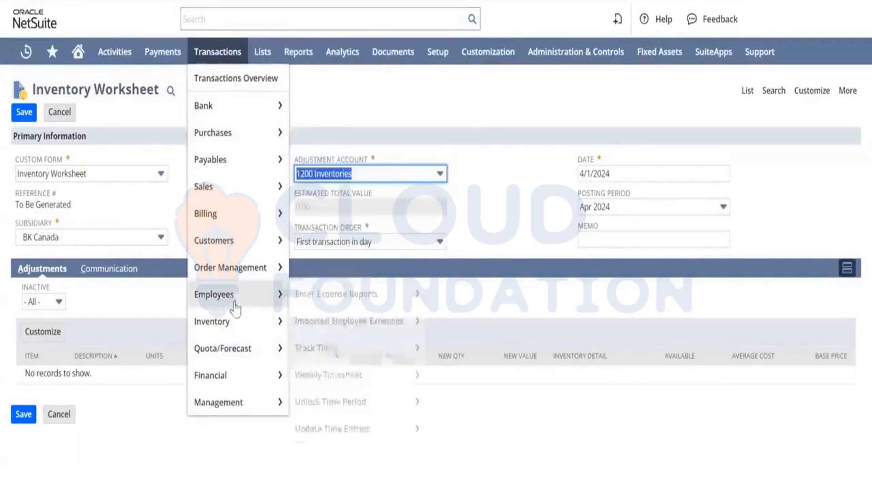
mouse_move(259, 321)
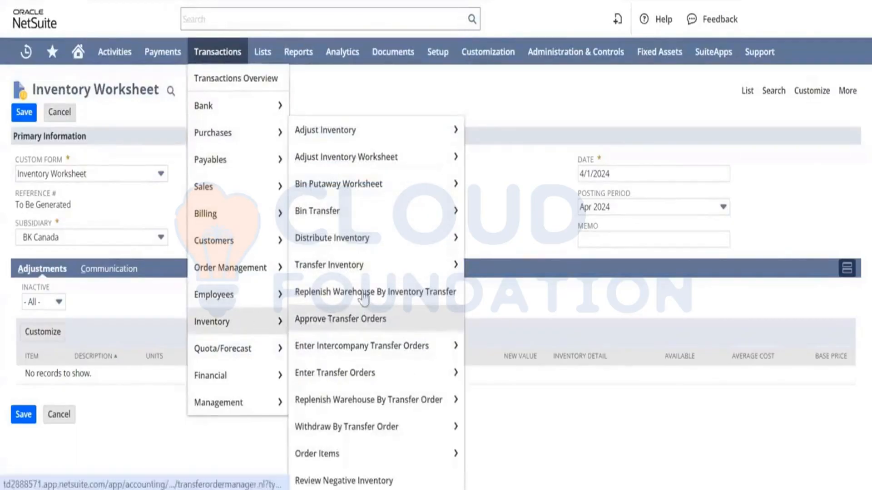
mouse_move(361, 209)
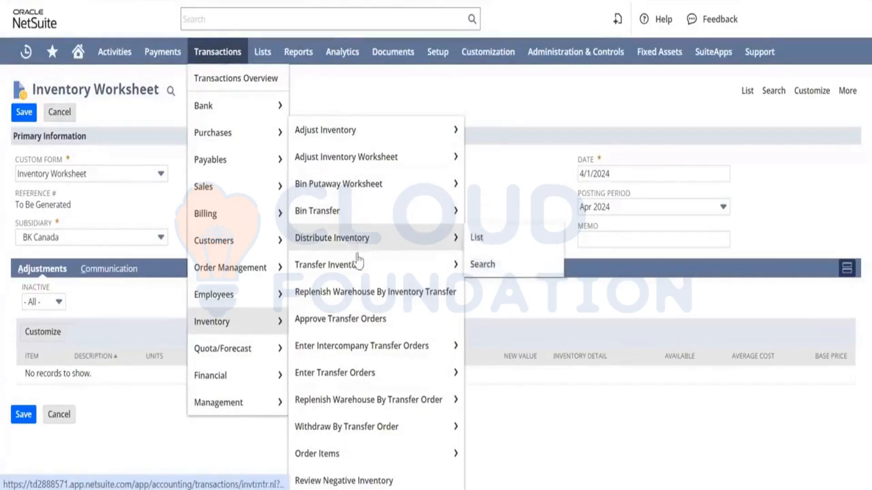
mouse_move(361, 273)
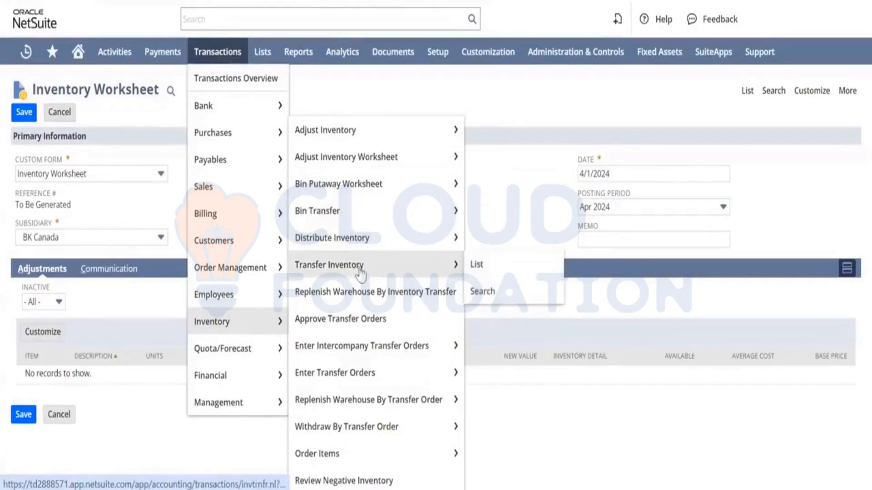
click(399, 266)
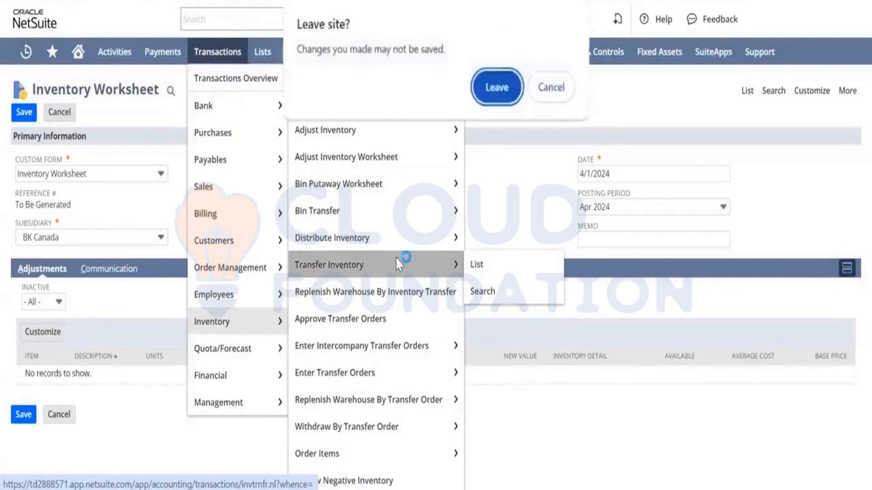
click(490, 88)
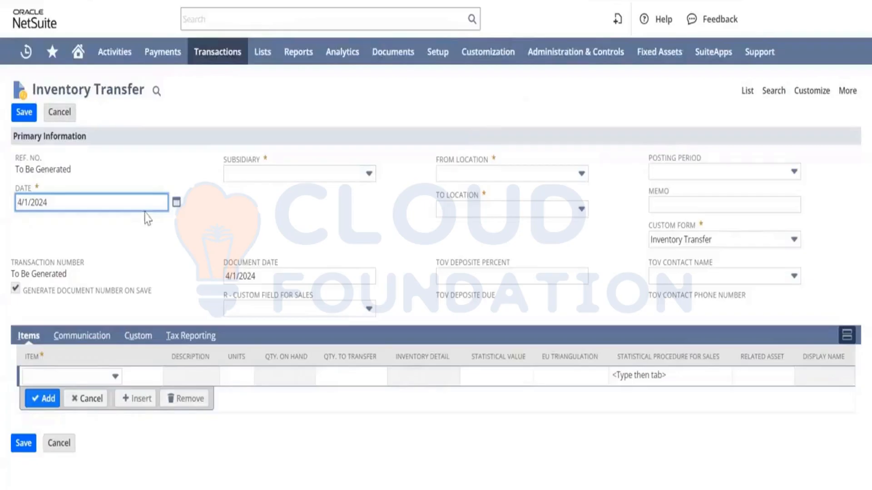
Set the transfer's subsidiary to BK Canada, from location CAN-1 and to location CAN-2.
click(288, 177)
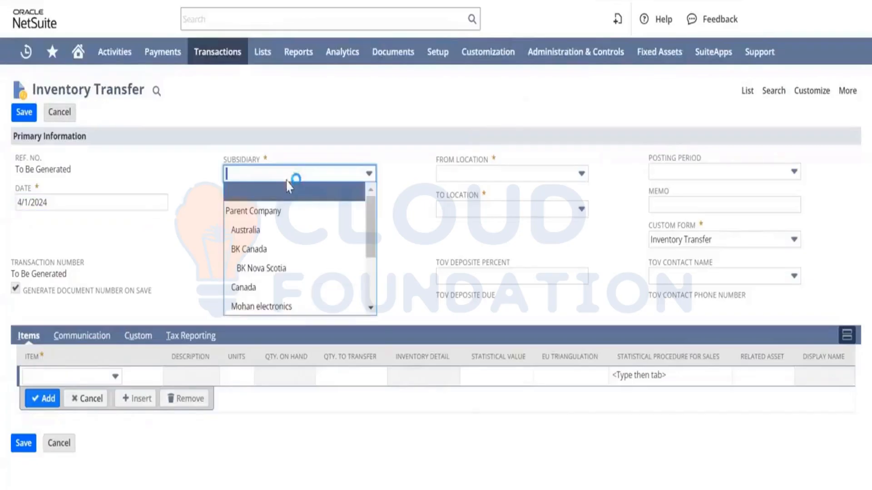
click(274, 251)
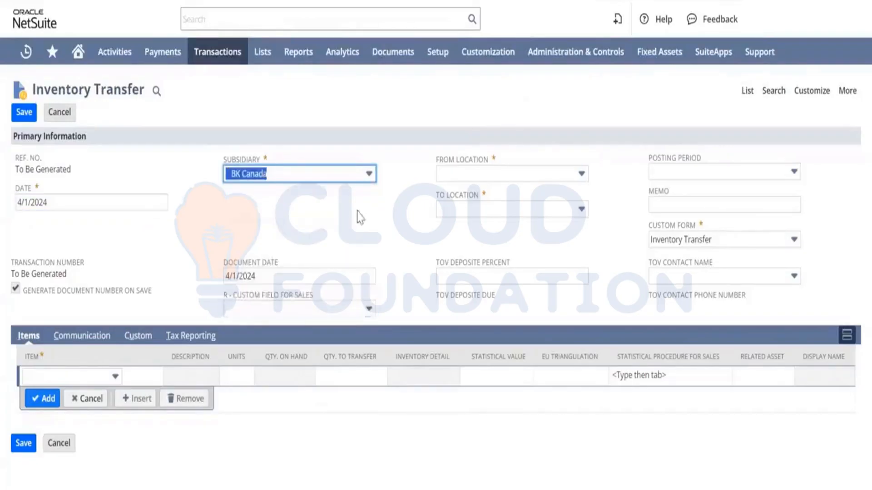
click(513, 175)
click(468, 229)
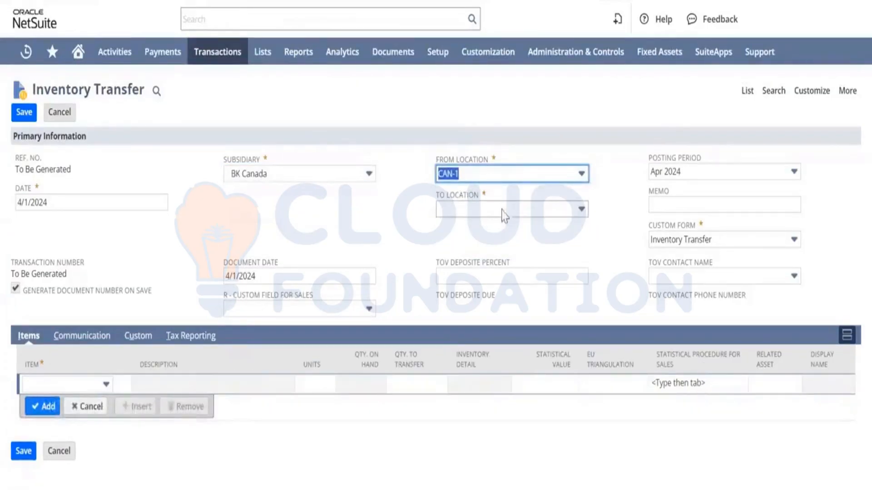
click(521, 211)
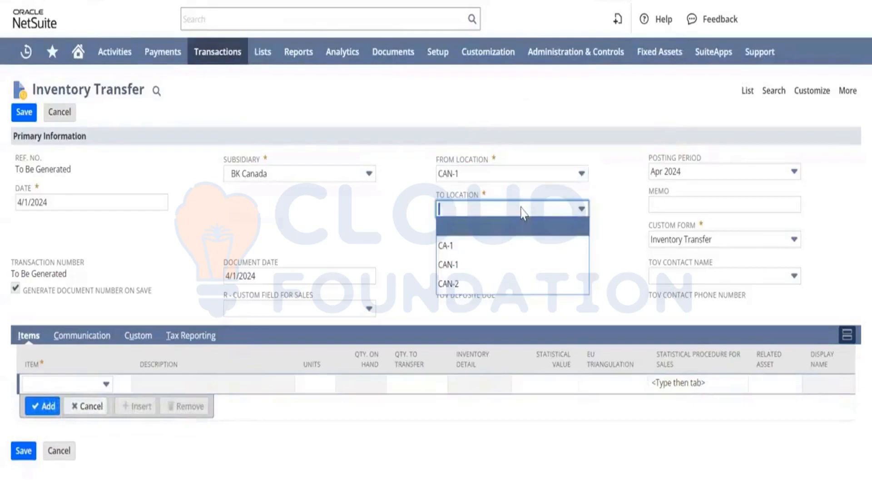
click(468, 284)
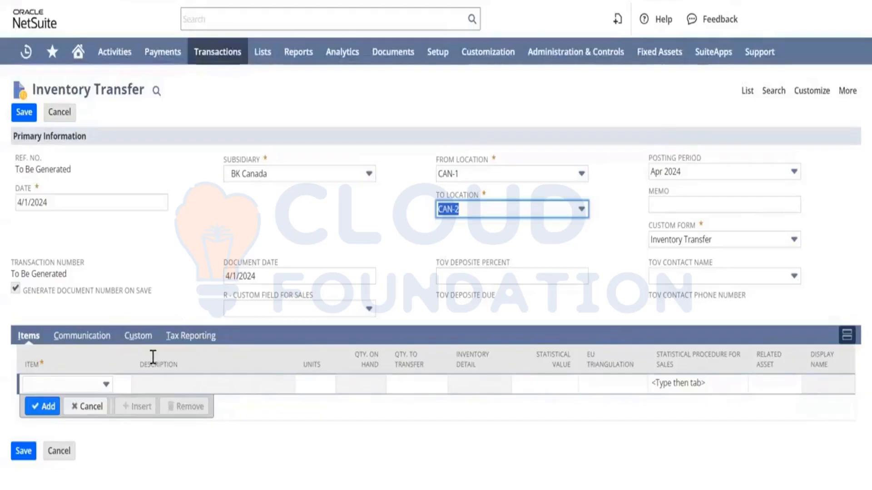
Add item Rk001 Cello Tape to the transfer's first line.
click(75, 384)
click(75, 384)
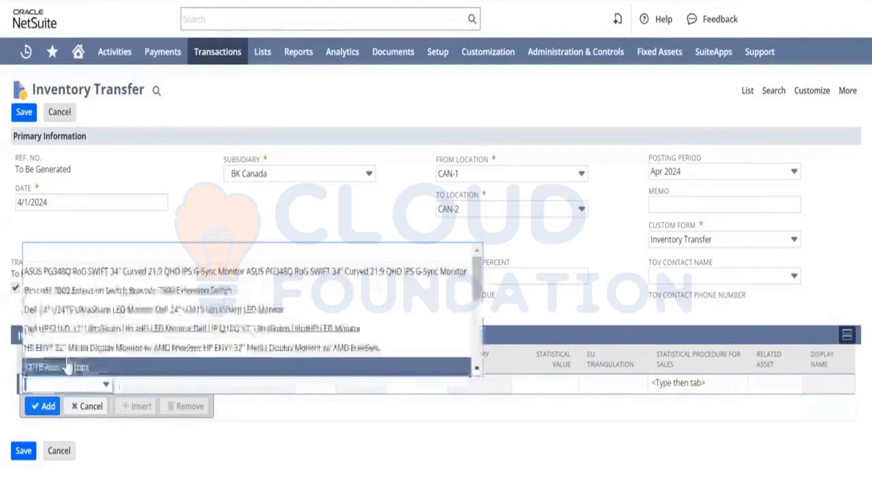
text(r)
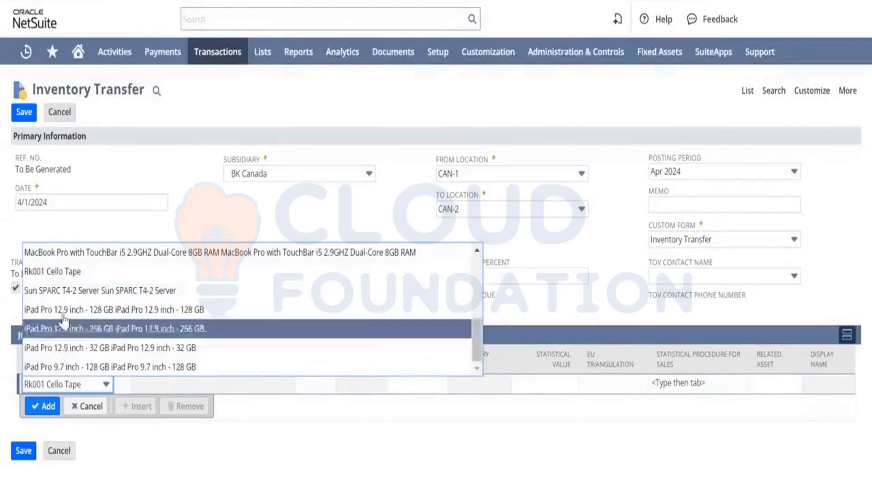
click(97, 276)
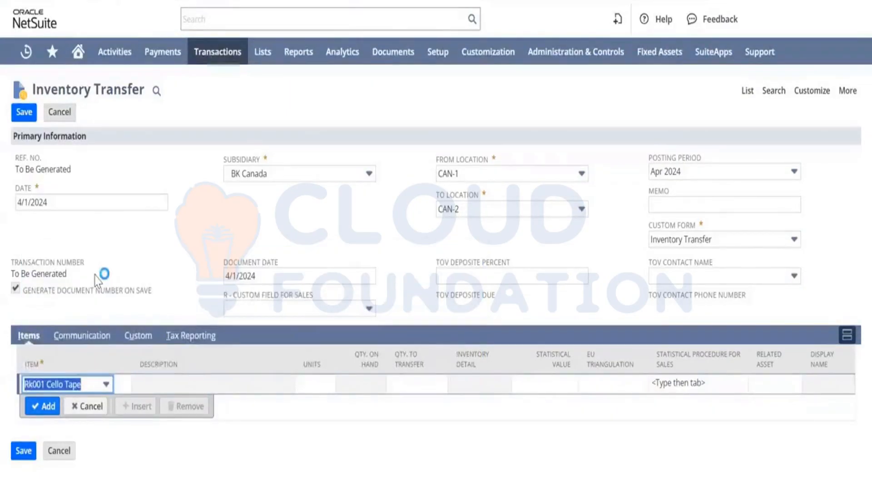
key(Tab)
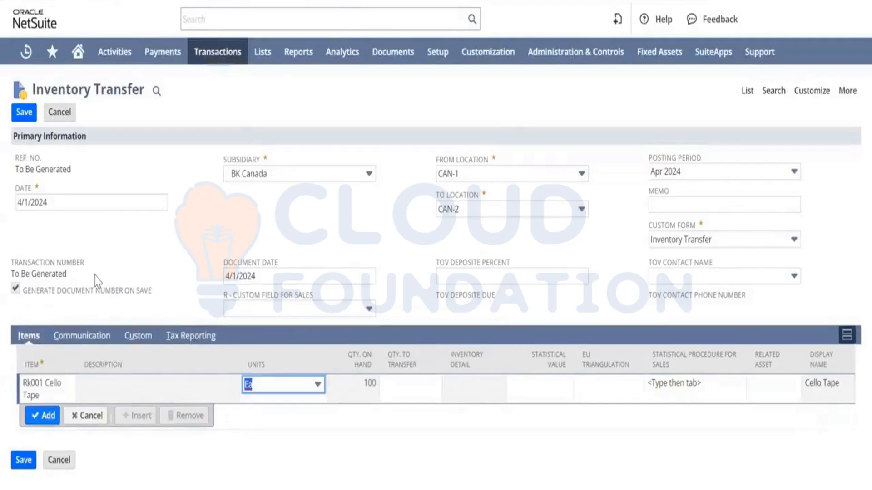
Enter a quantity to transfer of 20 for the line, add the line, and save the inventory transfer.
key(Tab)
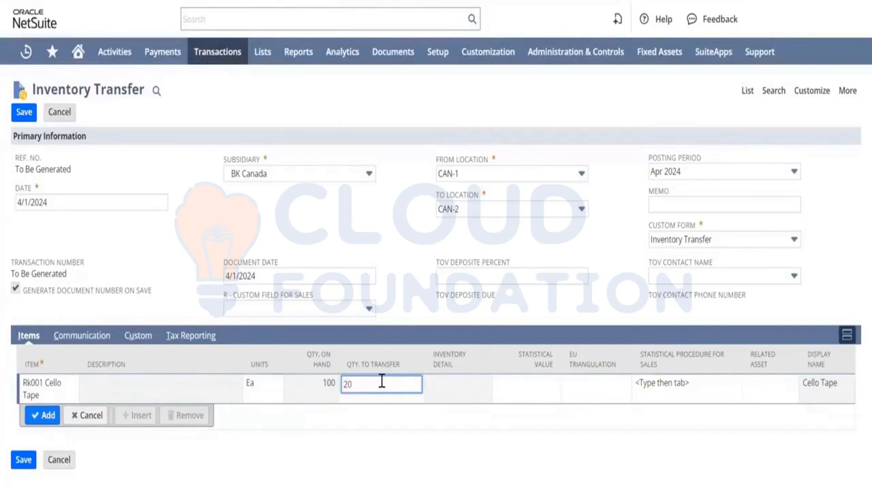
key(Tab)
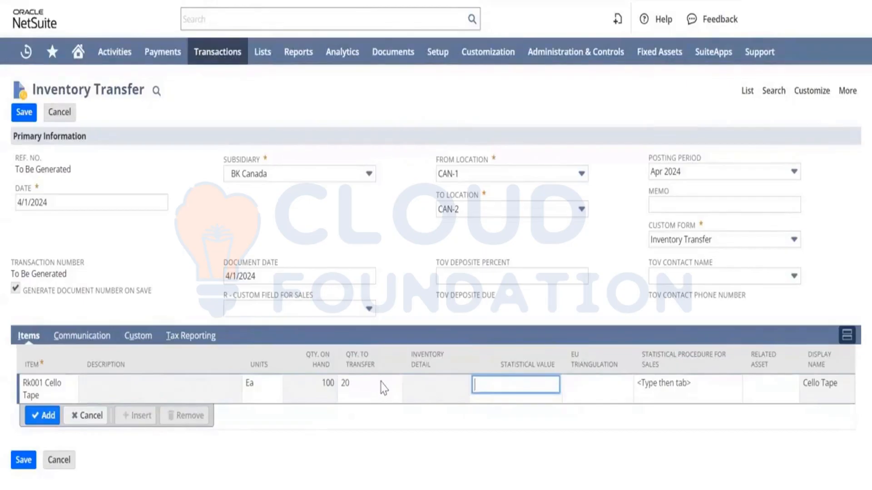
key(Tab)
key(Tab)
key(Tab)
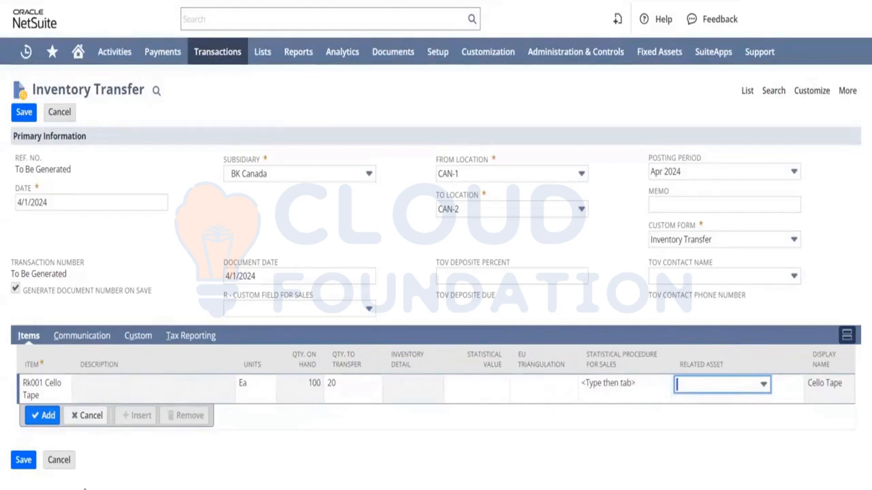
click(33, 421)
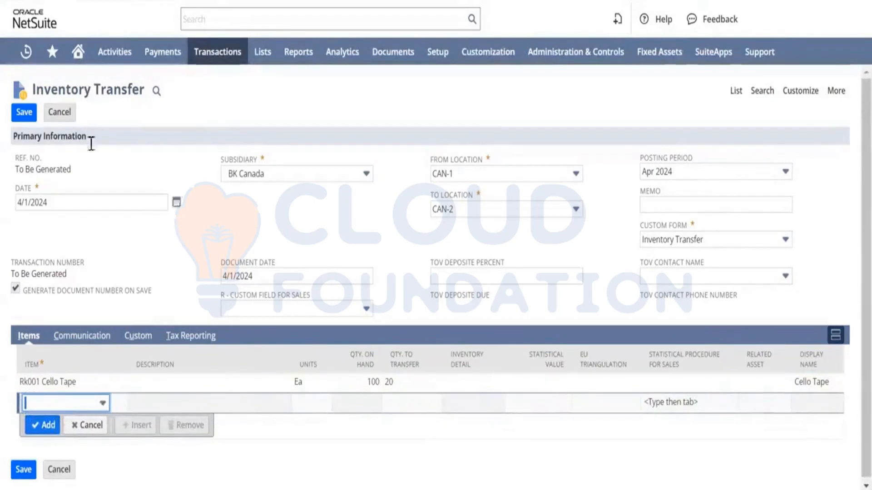
click(23, 114)
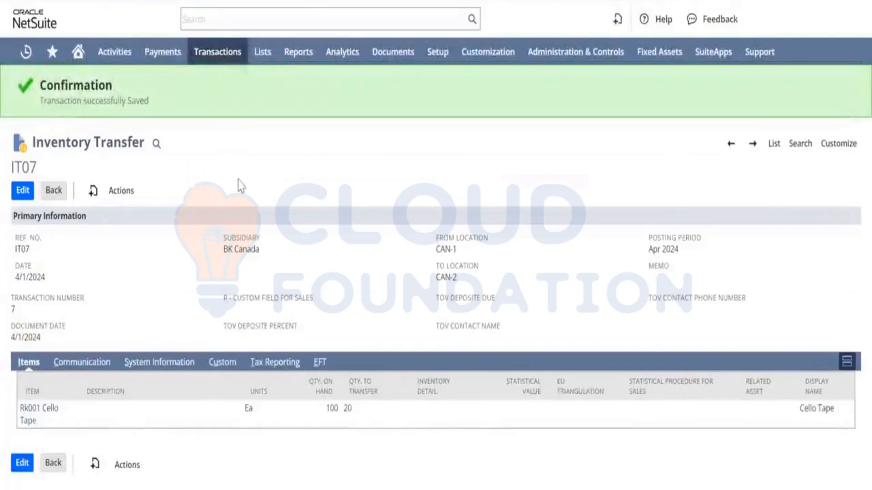
Reload the Stock Ledger report and review the Rk001 rows for locations CAN-1 and CAN-2.
mouse_move(120, 196)
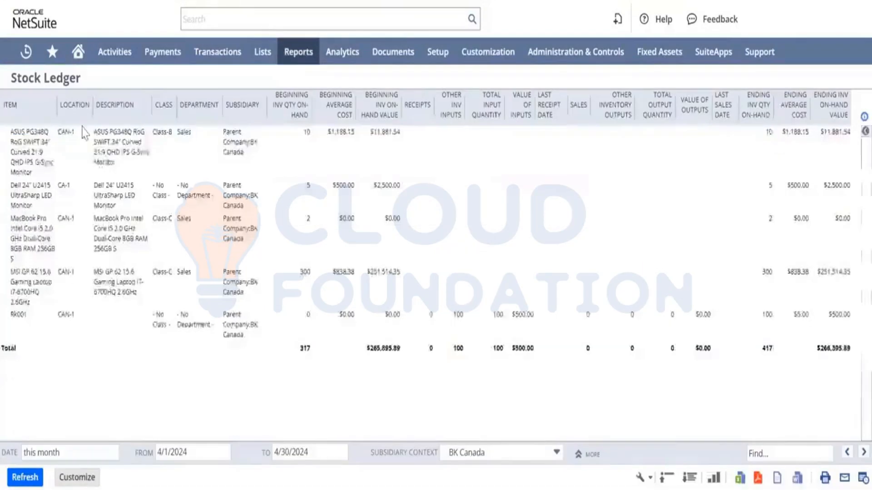
key(F5)
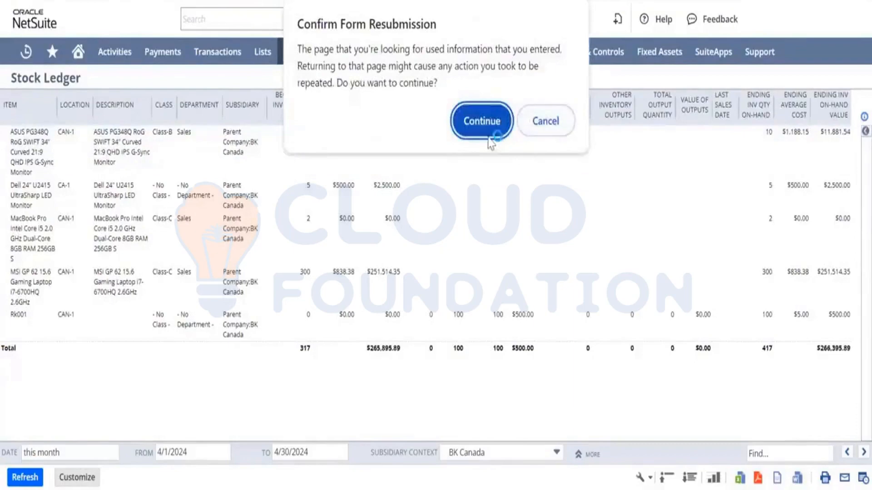
click(482, 121)
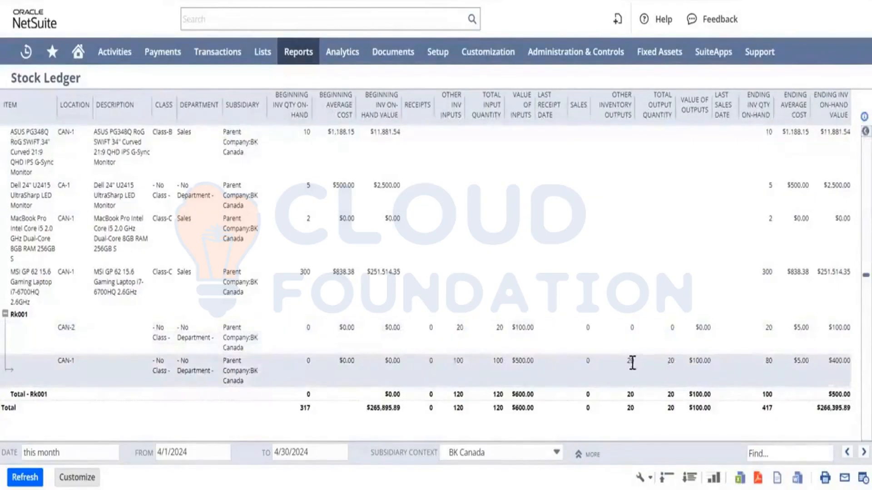
click(628, 361)
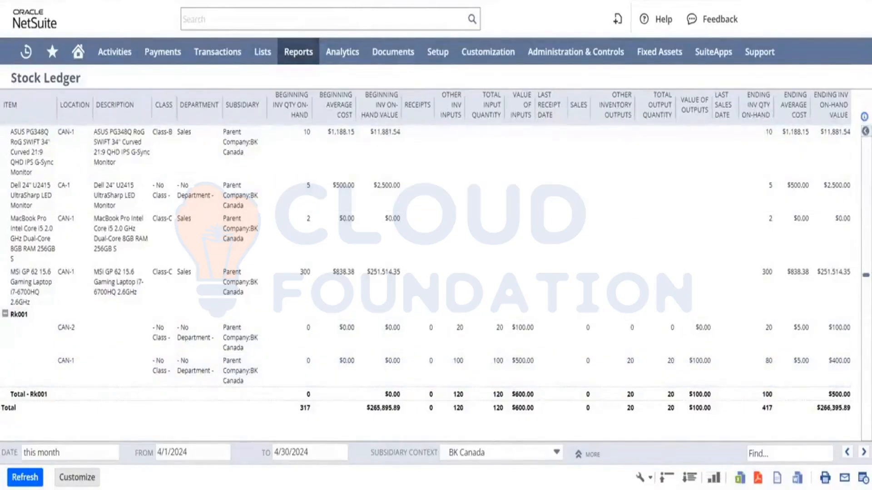
click(302, 0)
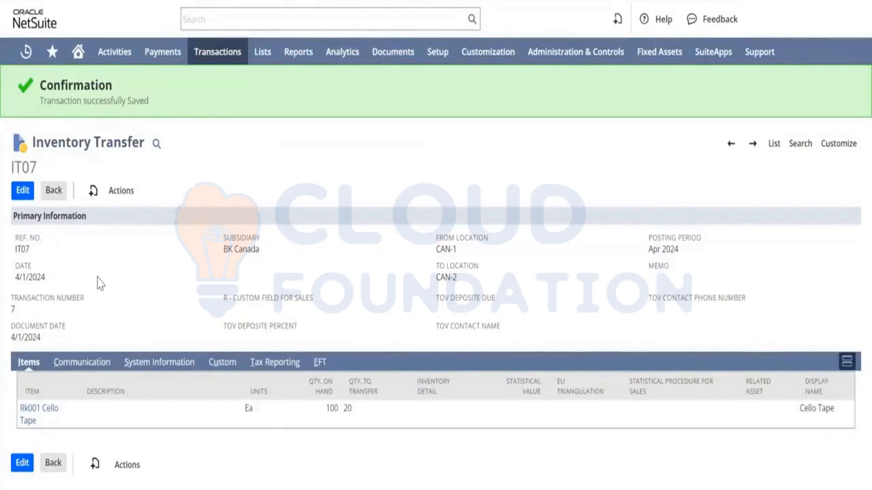
Open a new Transfer Order form from the inventory transactions.
mouse_move(212, 59)
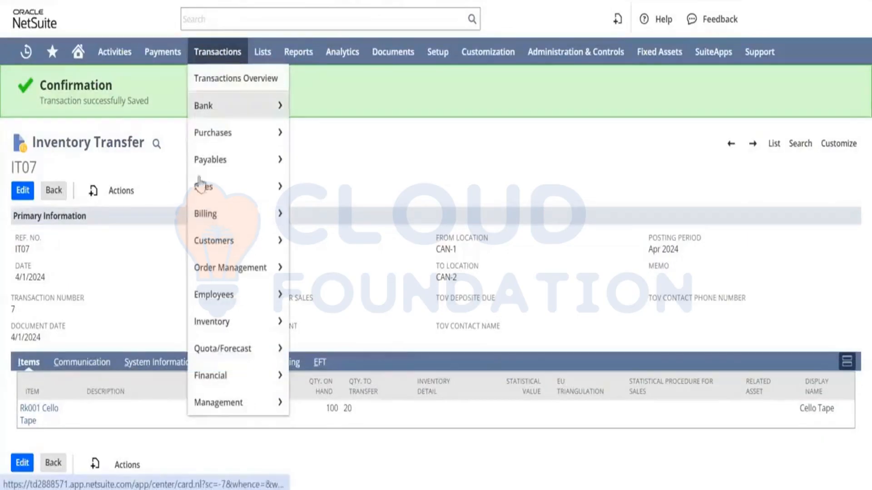
mouse_move(221, 166)
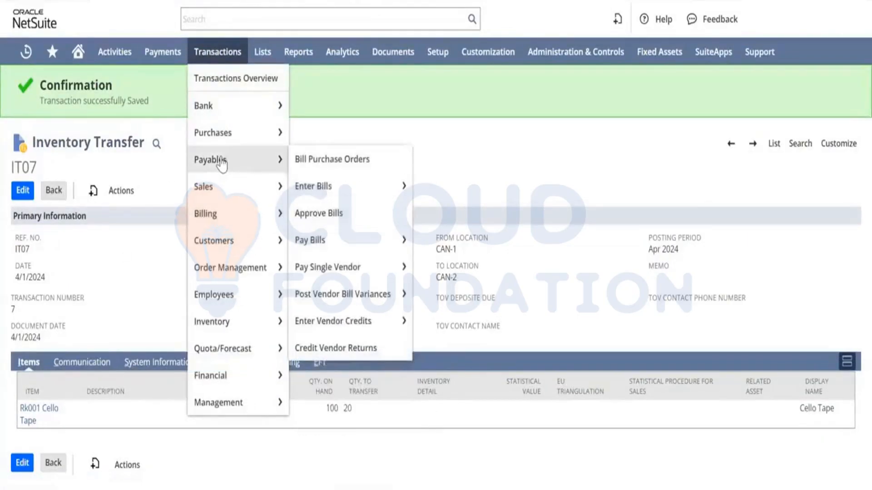
mouse_move(249, 323)
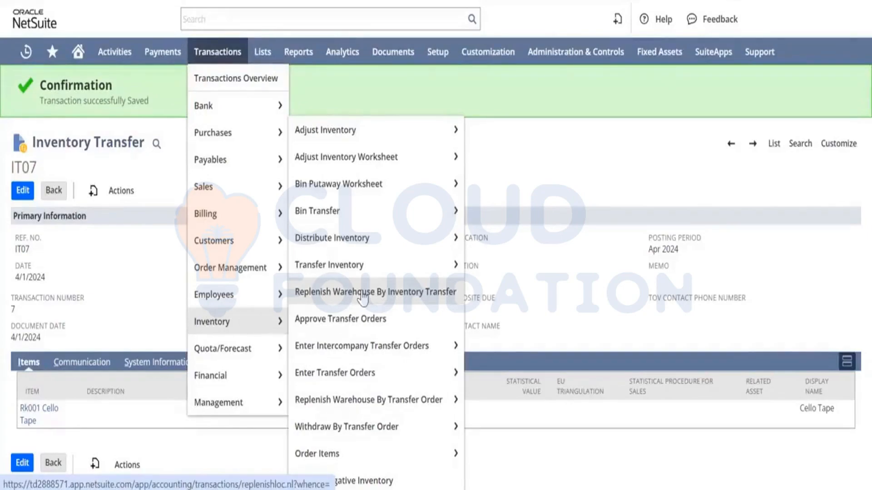
mouse_move(335, 264)
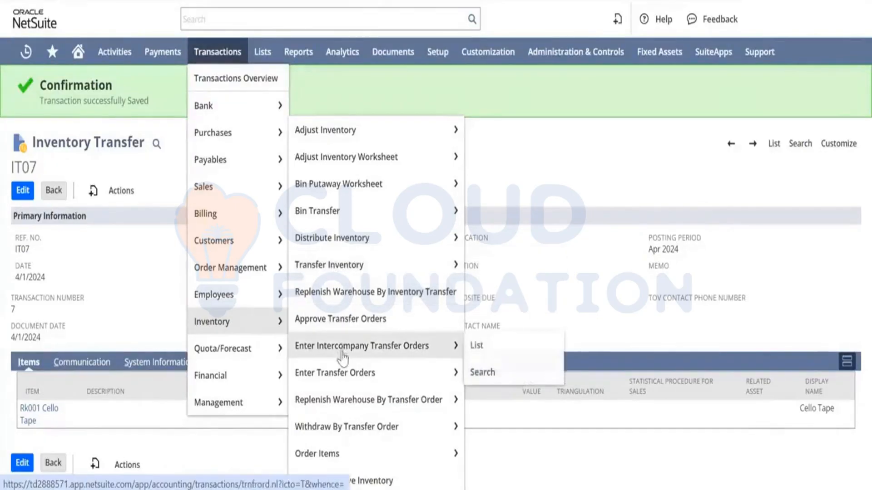
mouse_move(347, 378)
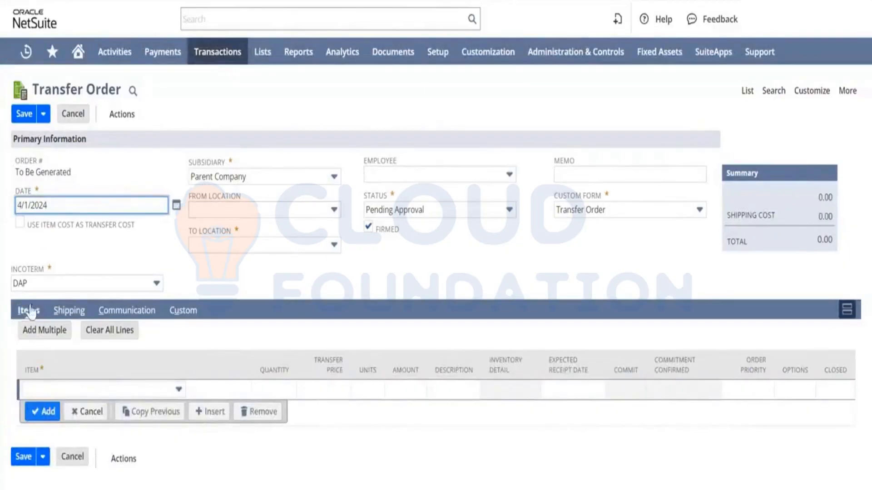
Set the transfer order's subsidiary to BK Canada, keeping the incoterm DAP.
click(69, 287)
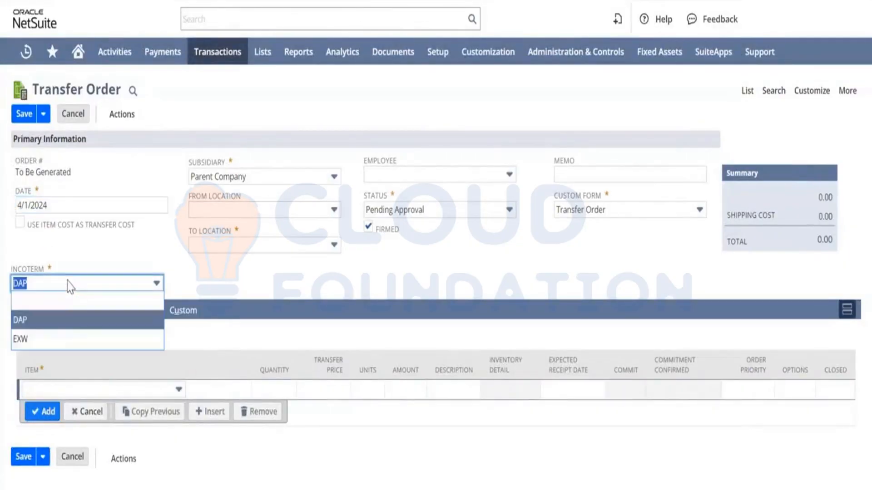
click(69, 287)
click(260, 180)
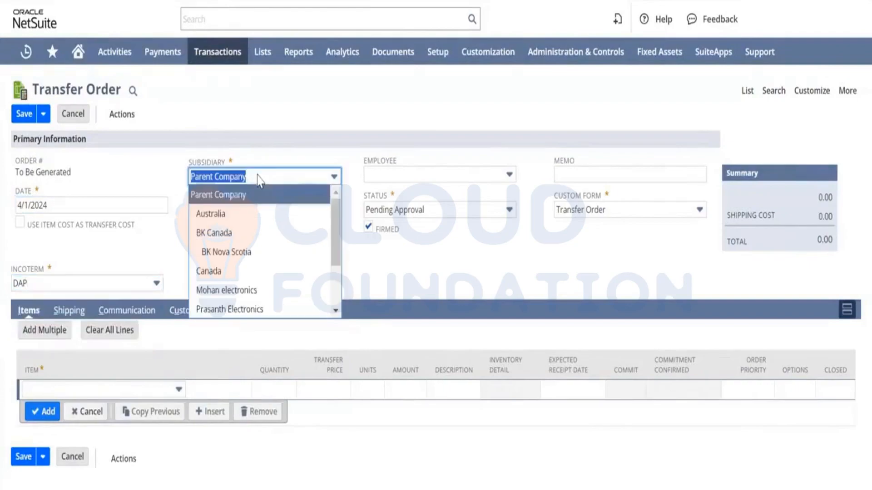
click(249, 235)
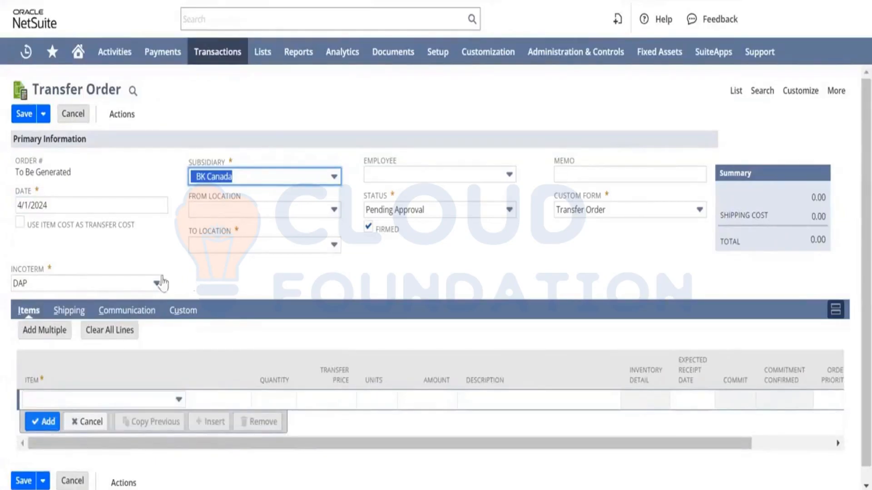
click(191, 268)
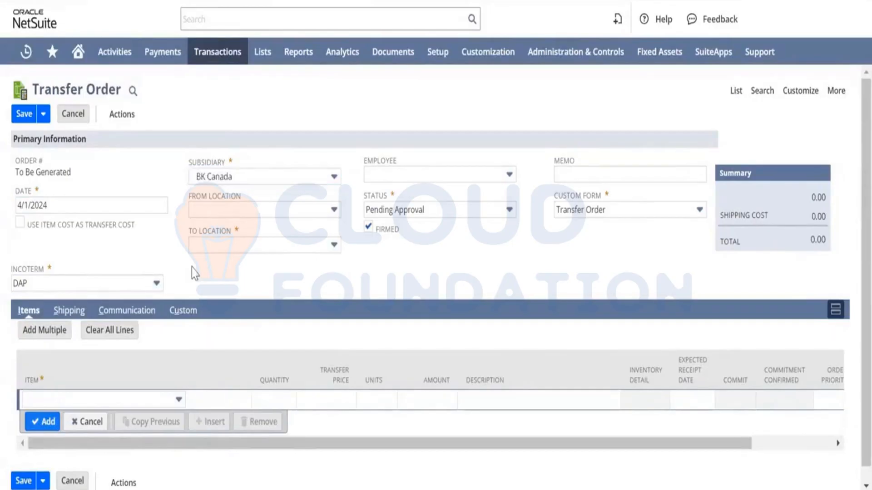
Set the transfer order's from location to CAN-1, to location to CAN-2, and status to Pending Fulfillment.
click(263, 211)
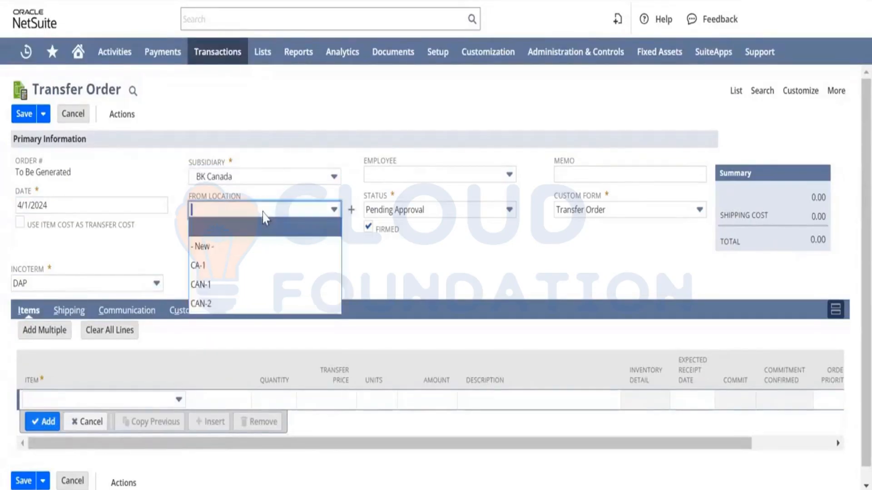
click(227, 287)
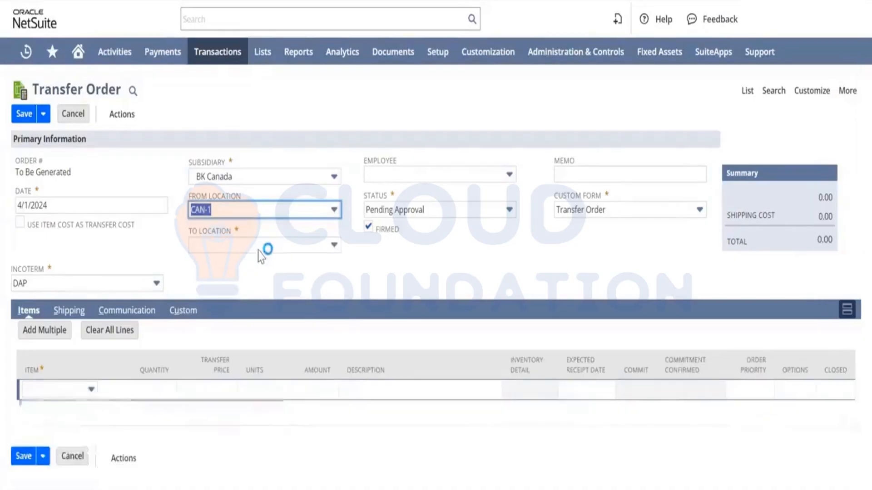
click(279, 245)
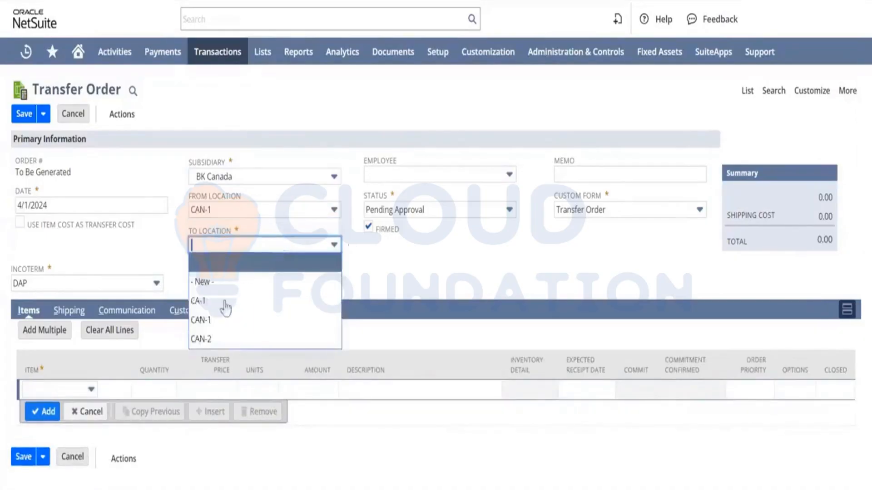
click(238, 342)
click(450, 209)
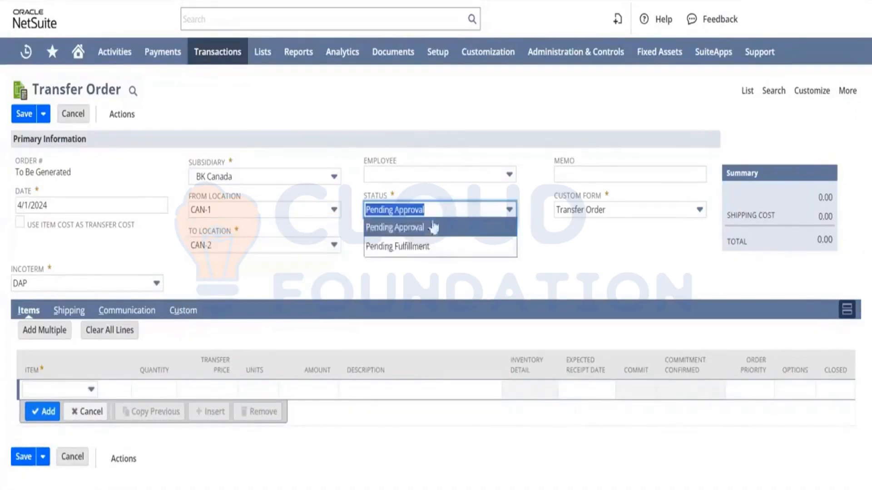
click(434, 246)
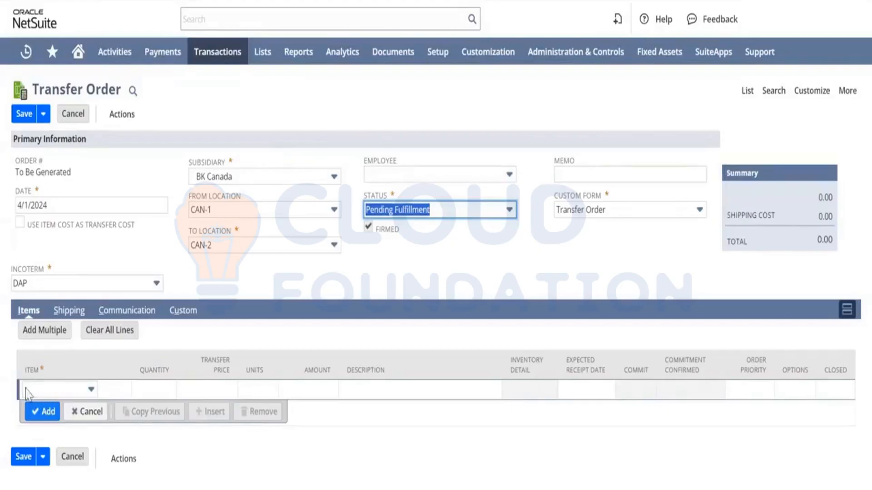
Add item Rk001 Cello Tape to the order with a quantity of 10.
click(58, 391)
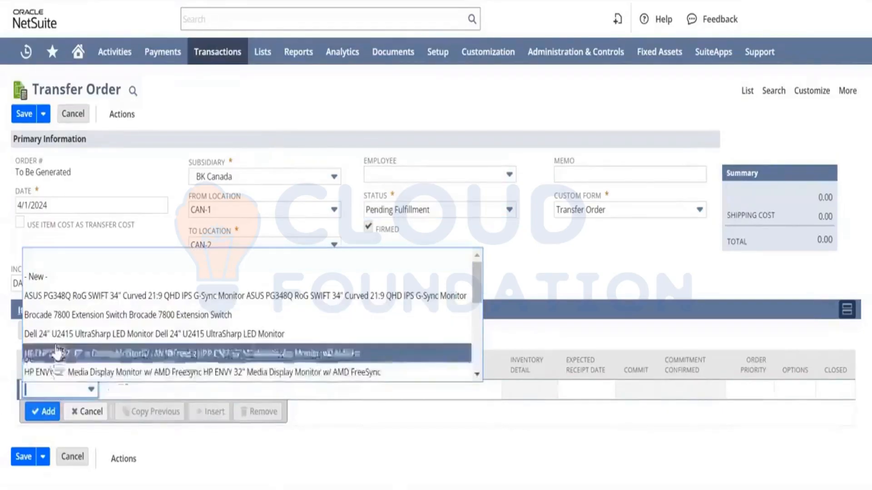
text(Rk001 Cello Tape)
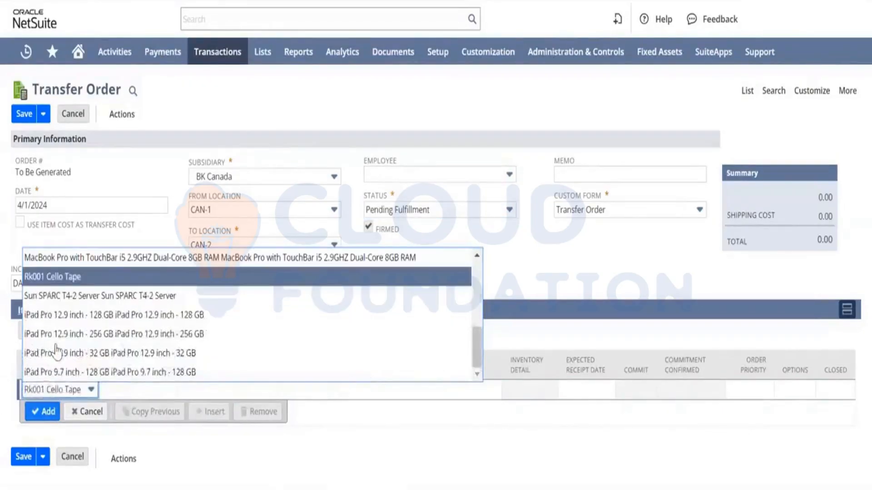
click(85, 281)
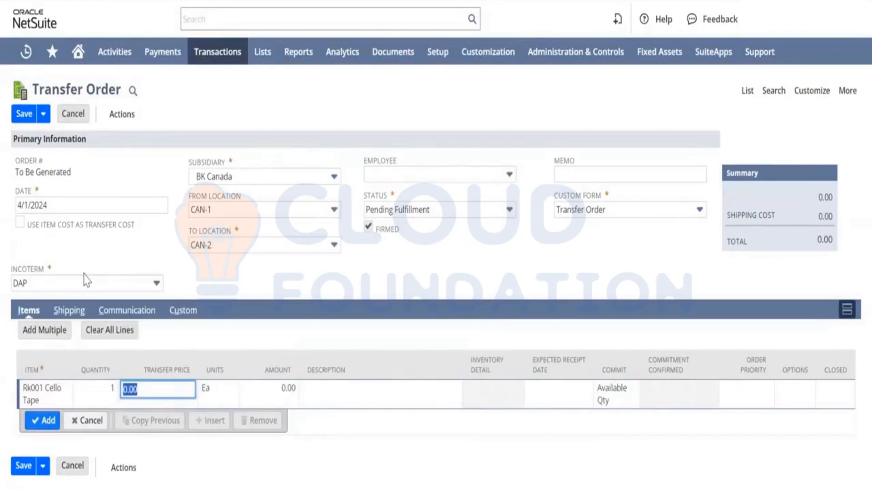
key(shift+Tab)
text(10)
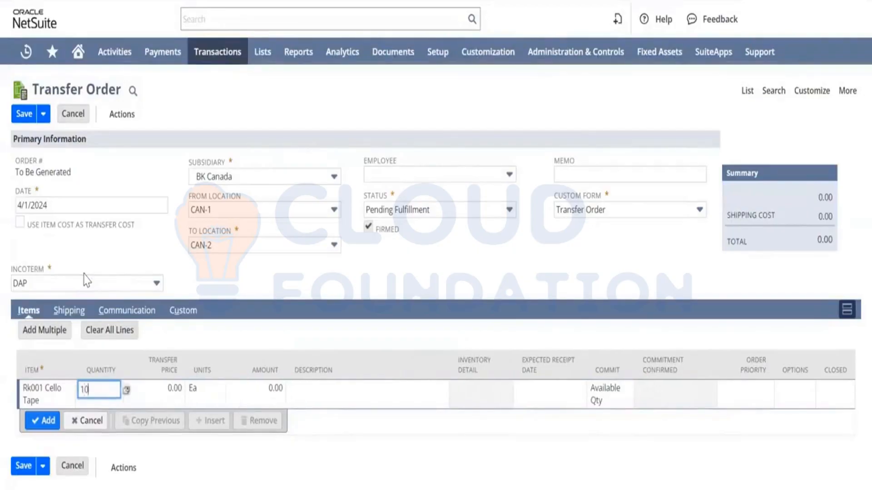
key(Tab)
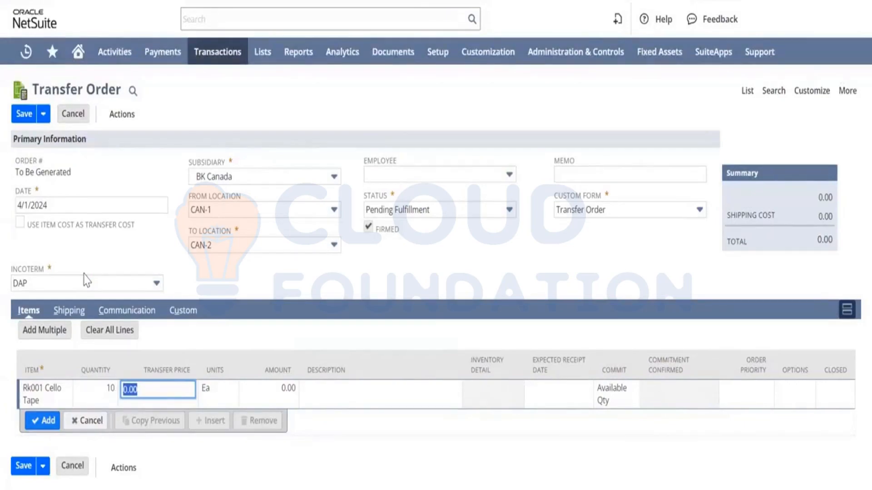
Set the line's transfer price to 5 and add the line to the order.
text(5)
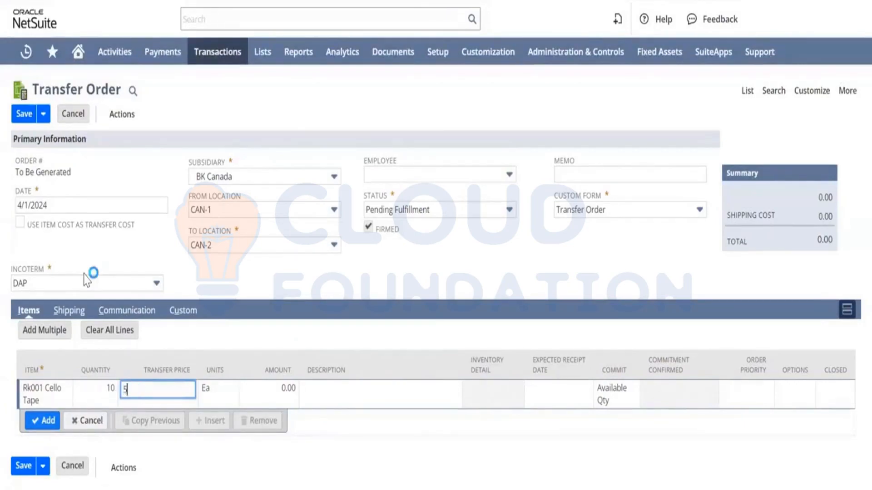
key(Tab)
key(Tab)
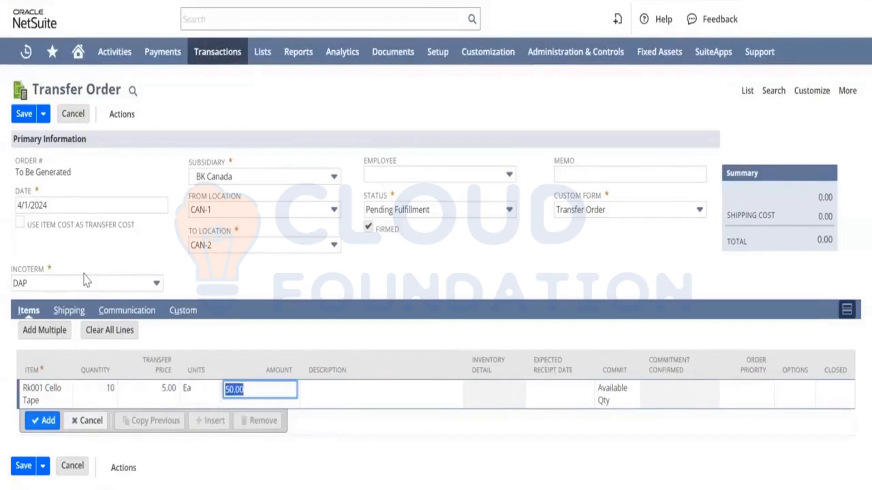
key(Tab)
key(Tab)
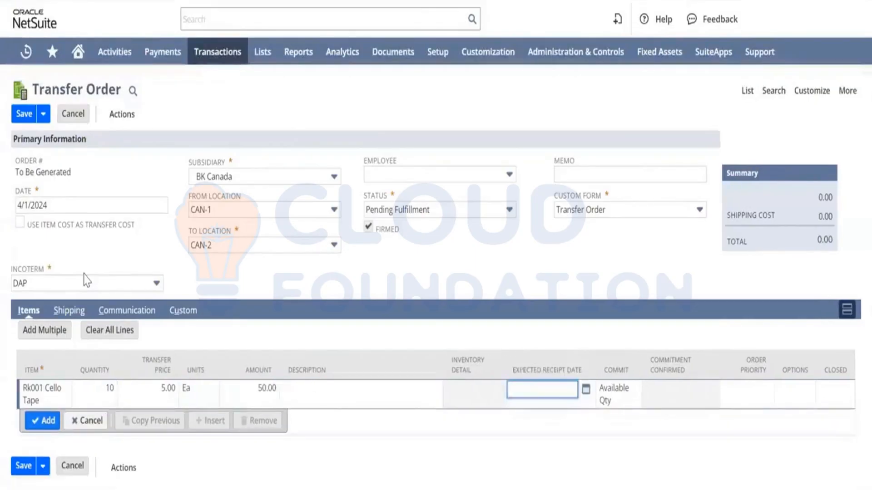
click(42, 420)
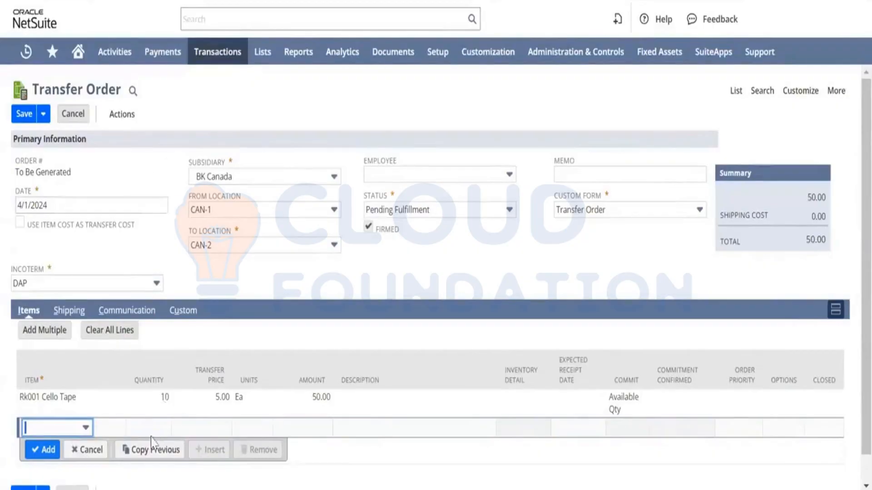
click(213, 403)
click(214, 403)
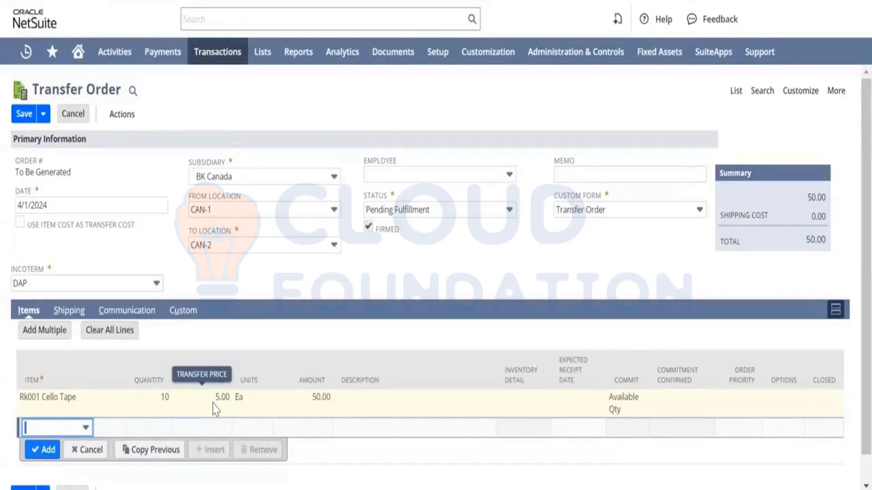
Save the transfer order.
click(213, 403)
click(214, 404)
click(214, 403)
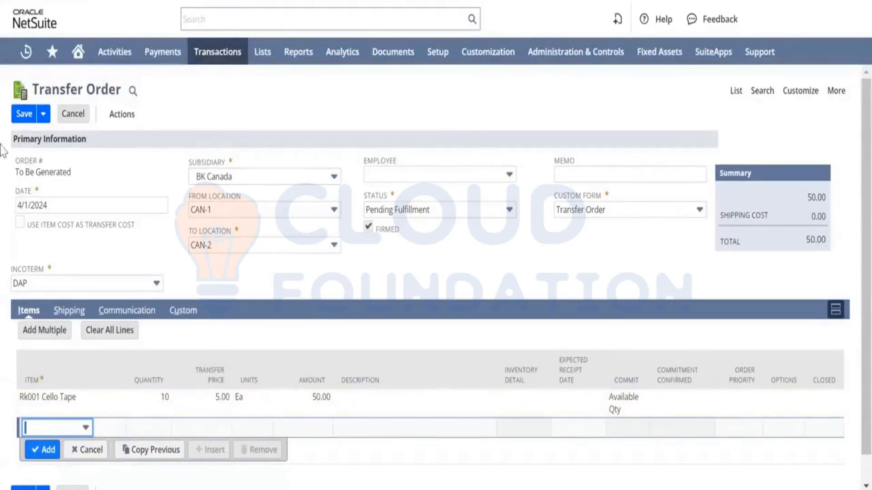
click(27, 116)
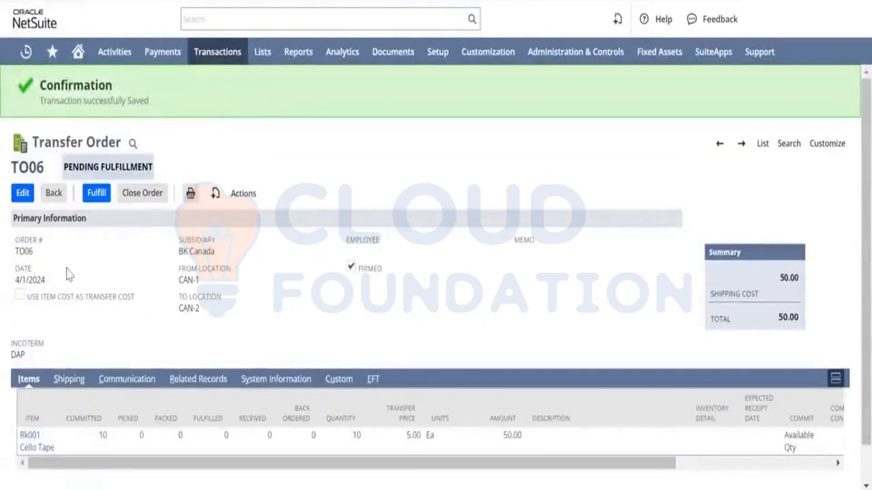
Fulfil the transfer order with the fulfillment status set to Shipped and save the fulfillment.
scroll(170, 274, down, 2)
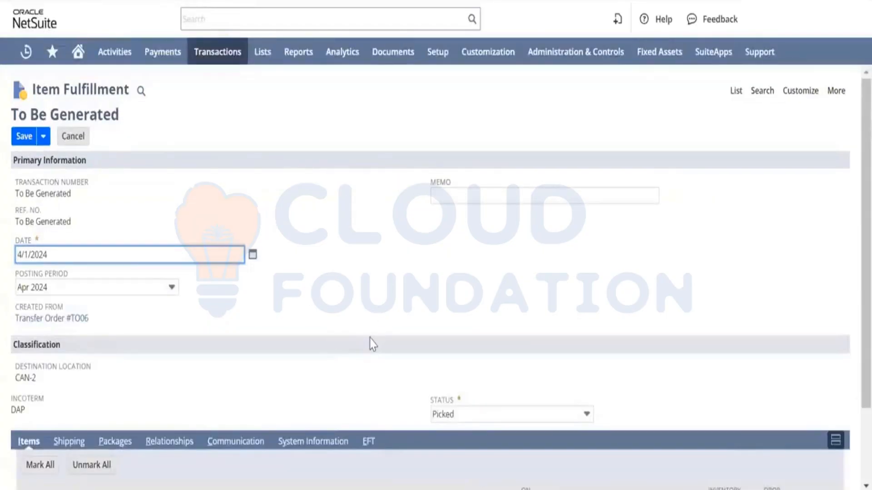
scroll(372, 344, down, 2)
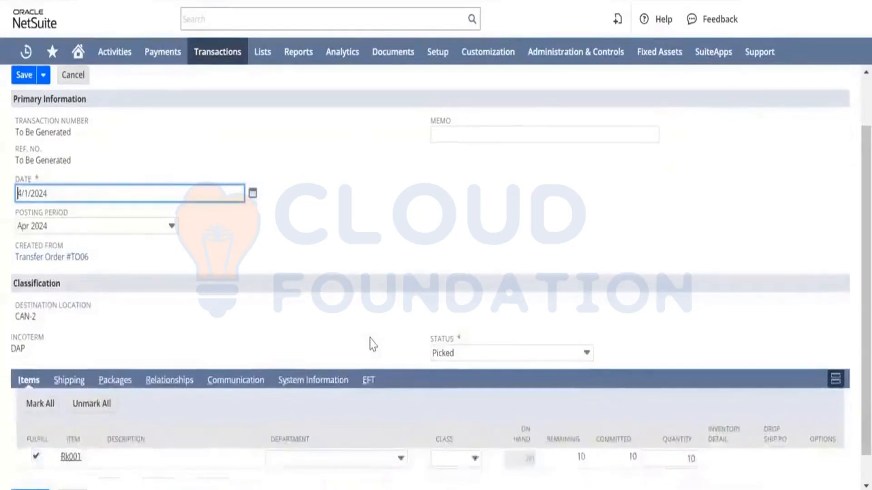
scroll(371, 338, up, 1)
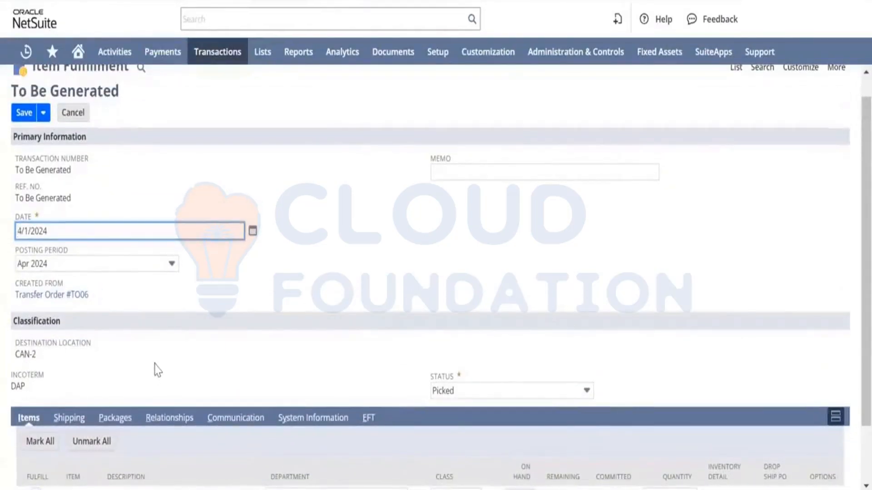
scroll(452, 313, down, 2)
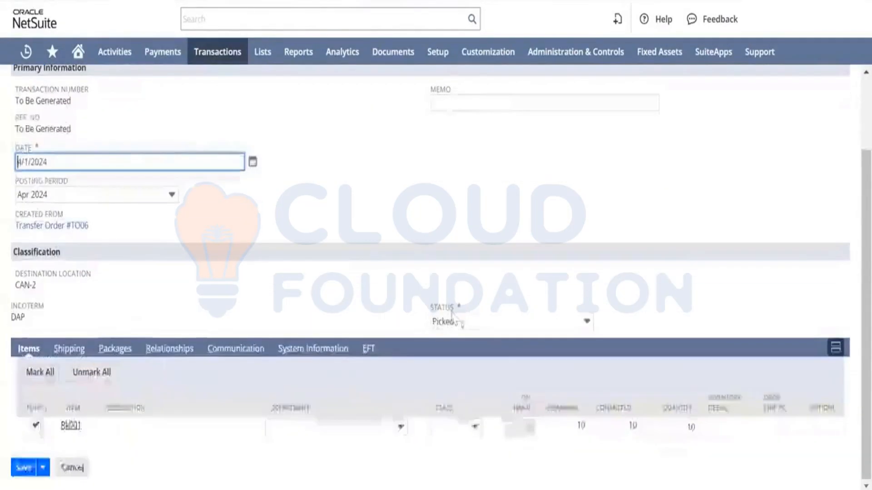
click(533, 323)
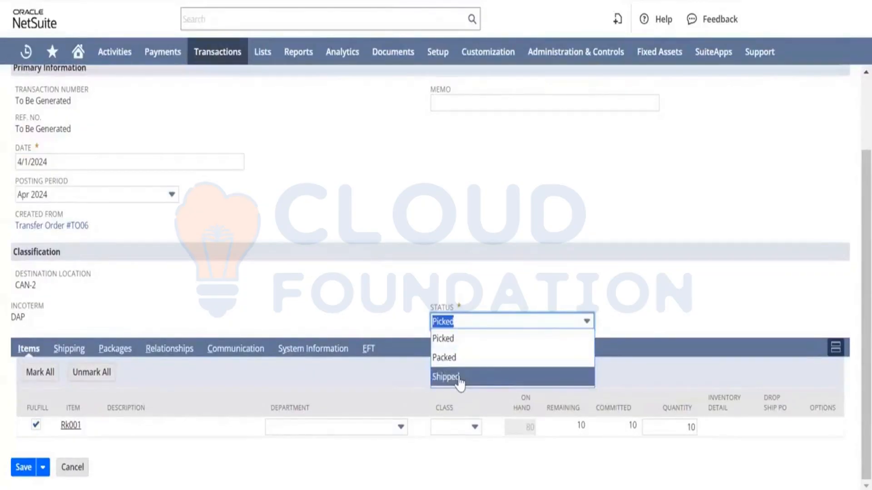
click(315, 290)
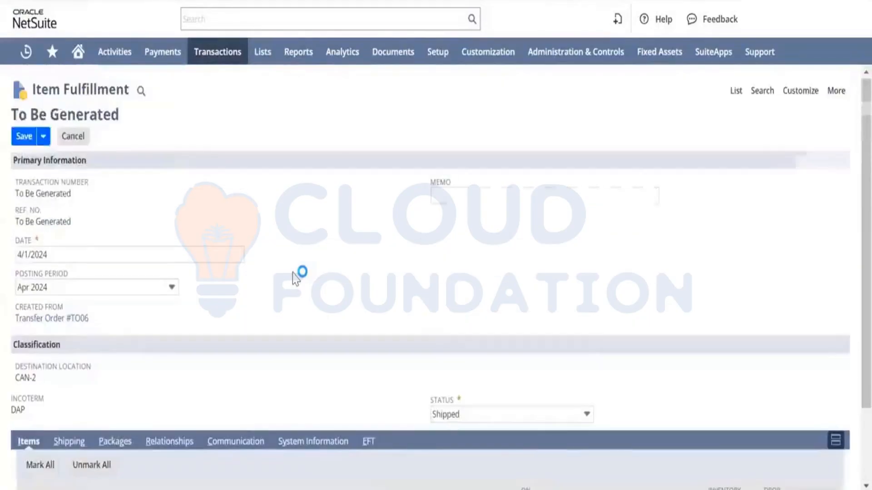
click(20, 139)
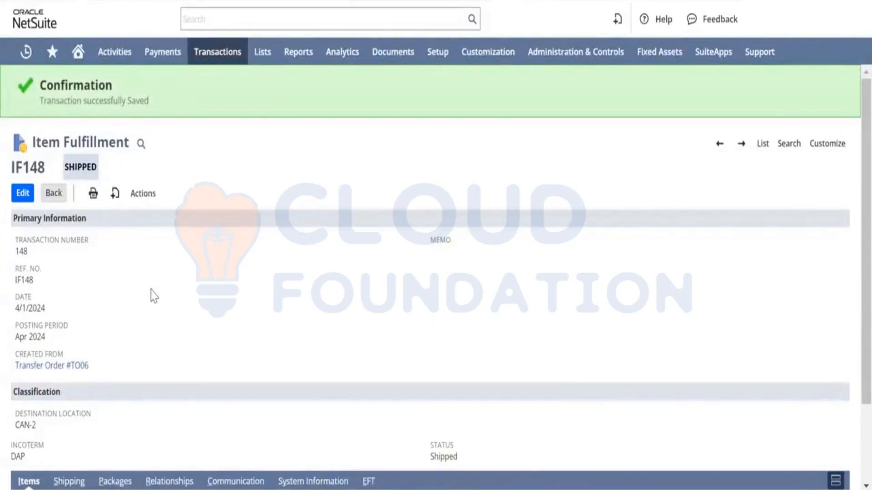
Review the fulfilled Rk001 line on the item fulfillment, then return to the transfer order.
scroll(150, 290, down, 2)
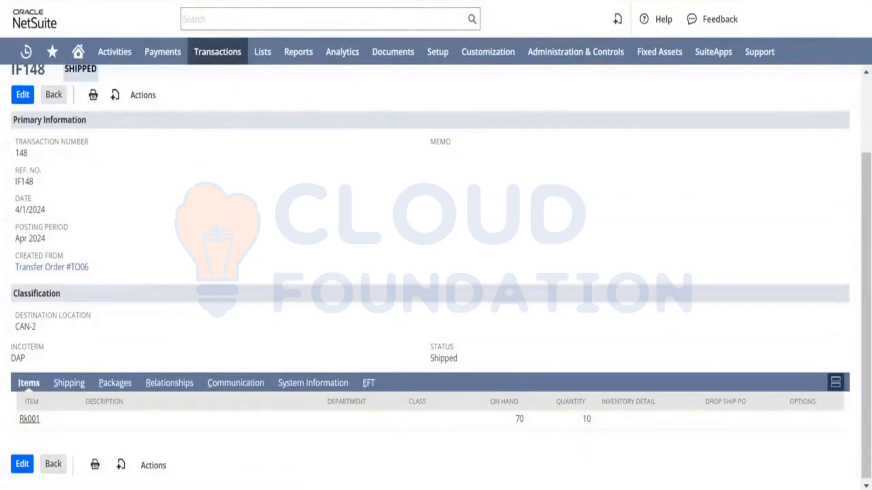
click(519, 429)
scroll(233, 228, up, 1)
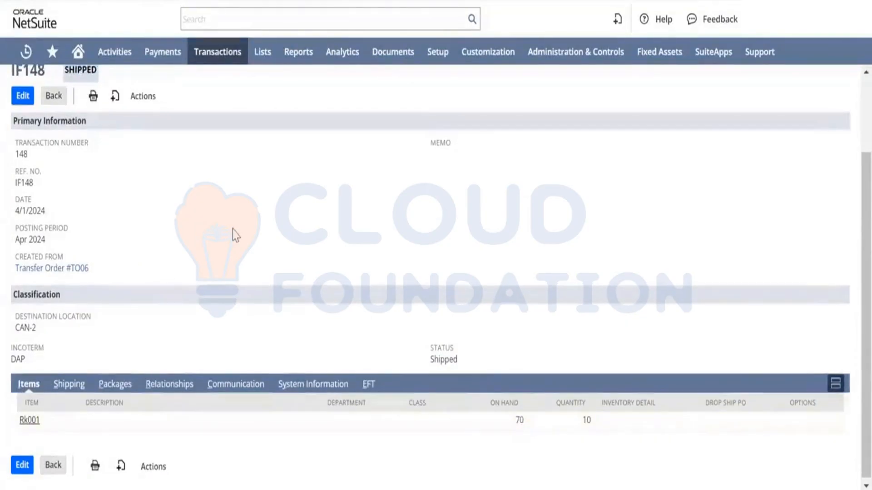
scroll(234, 234, up, 2)
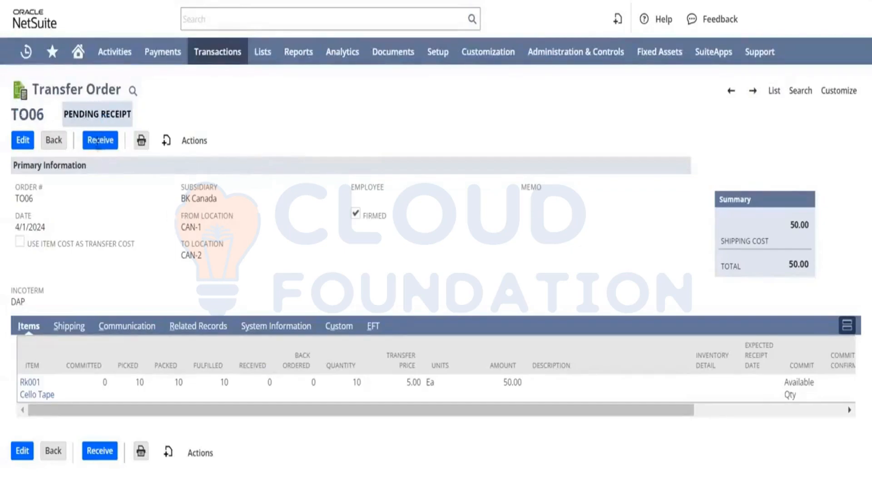
Browse the Receive Orders list of purchase orders awaiting receipt.
mouse_move(113, 52)
mouse_move(211, 52)
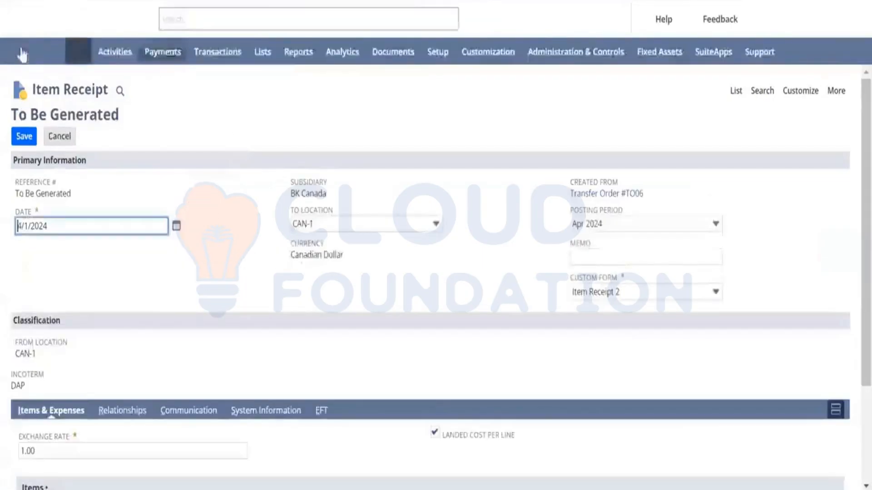
mouse_move(219, 55)
mouse_move(230, 136)
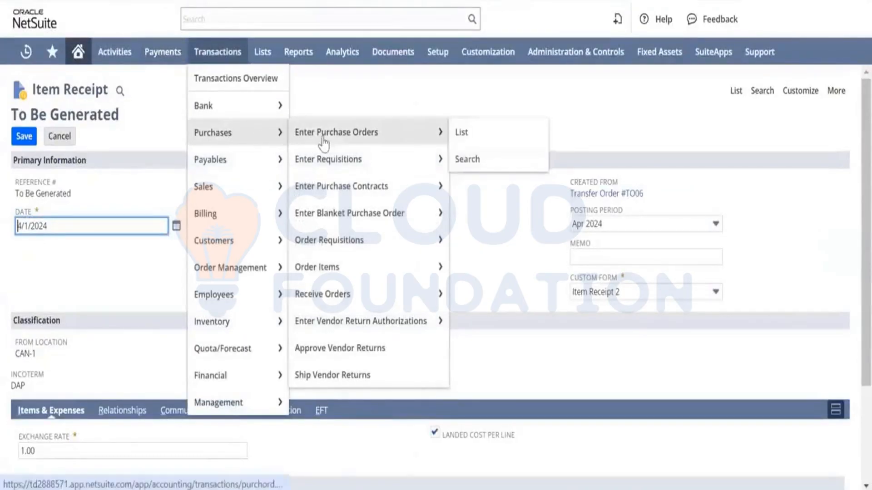
mouse_move(392, 302)
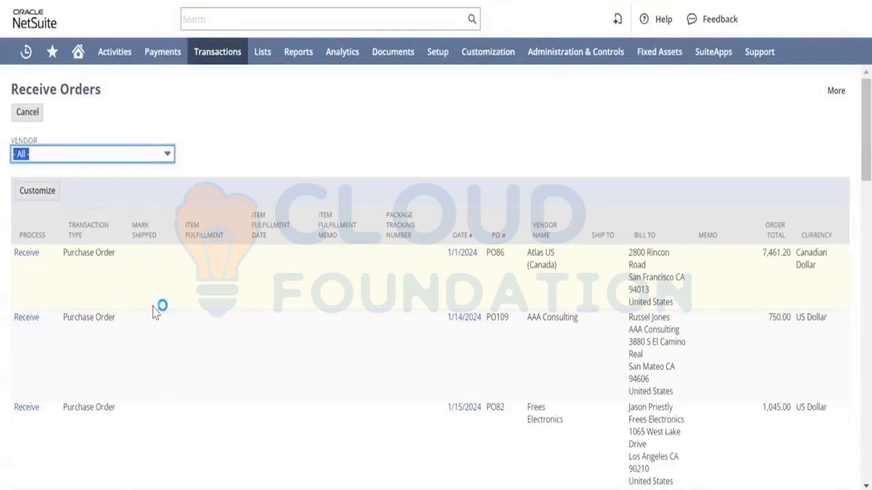
scroll(154, 312, down, 20)
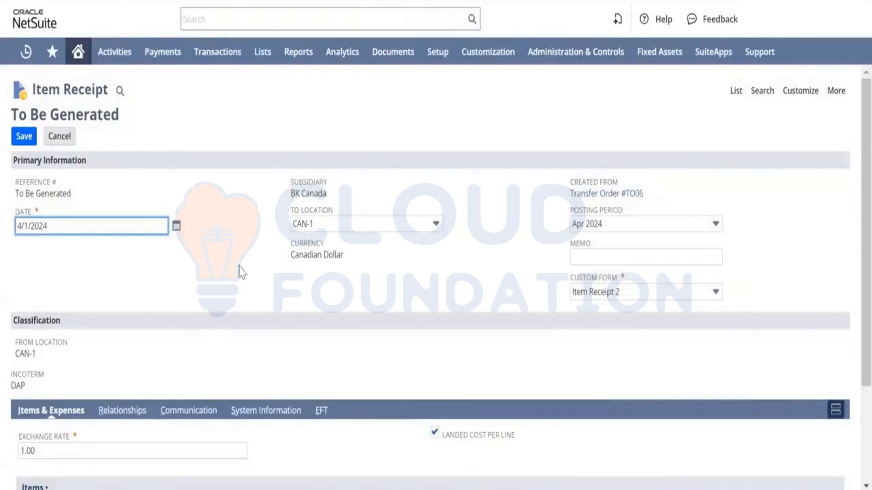
Clear Landed Cost Per Line on the item receipt and save the receipt of 10 Rk001 into CAN-2.
scroll(238, 265, down, 2)
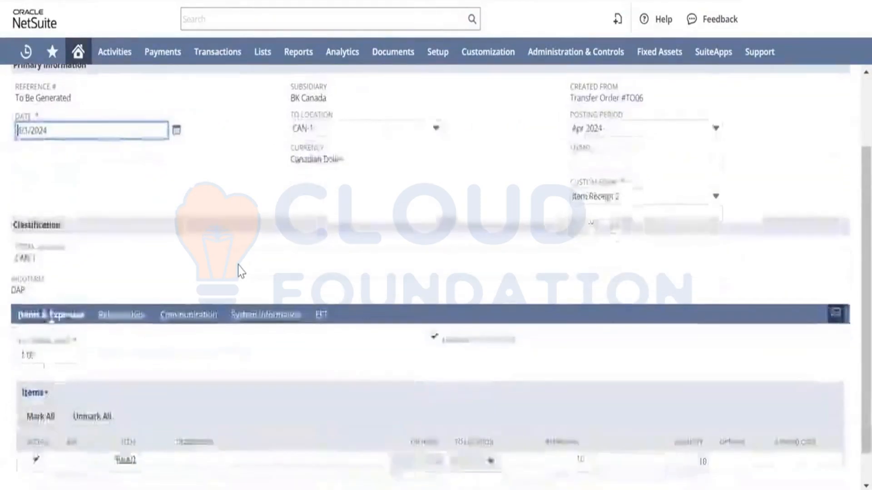
scroll(238, 265, down, 1)
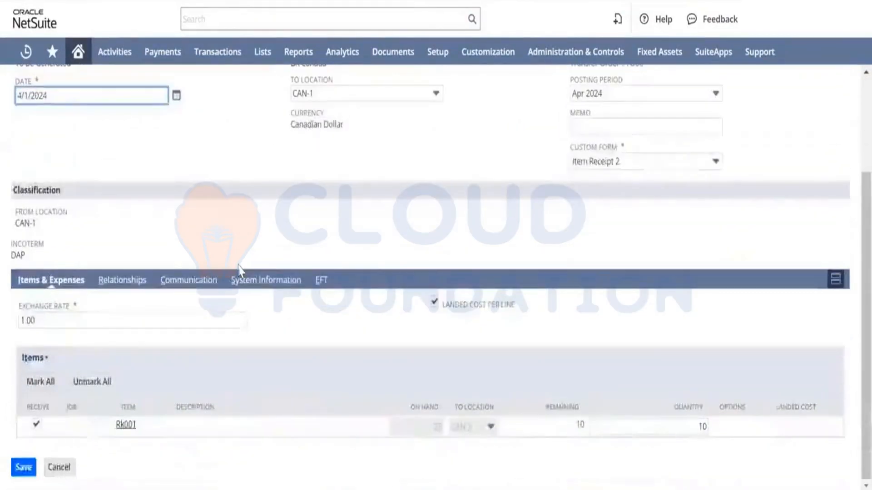
click(434, 309)
scroll(156, 136, up, 2)
scroll(156, 136, up, 2)
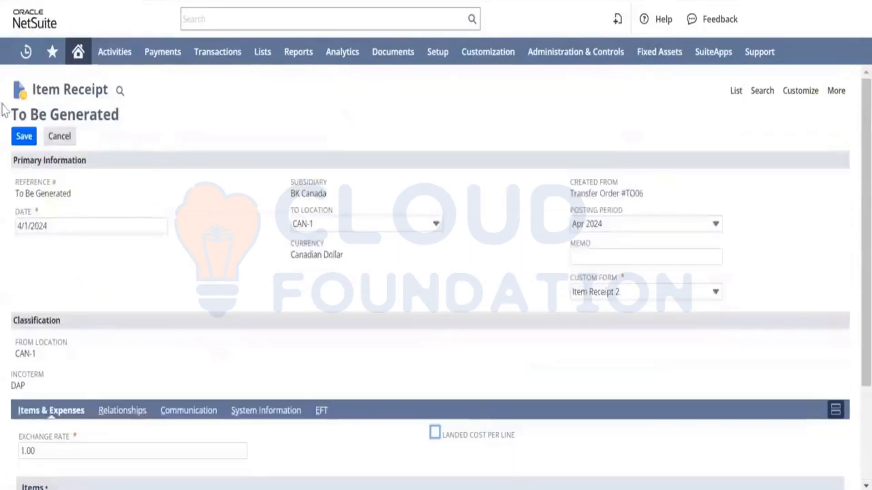
click(205, 172)
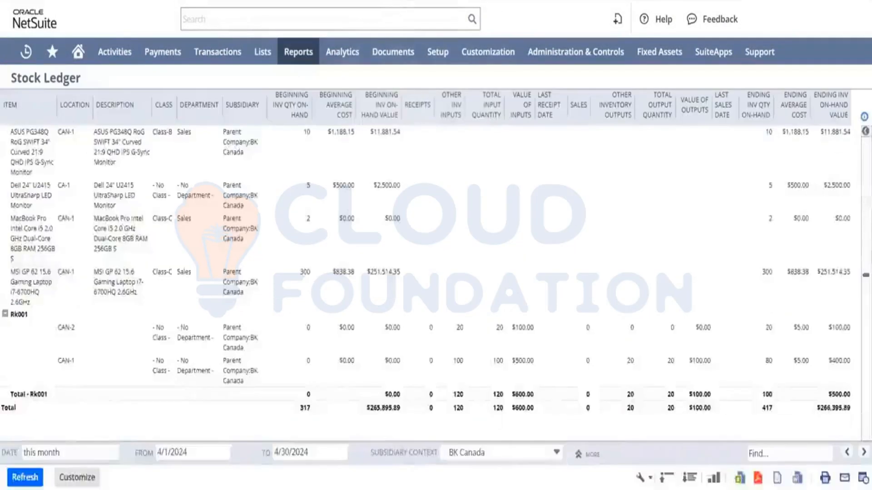
Reload the stock ledger to review Rk001 quantities at CAN-1 and CAN-2.
key(F5)
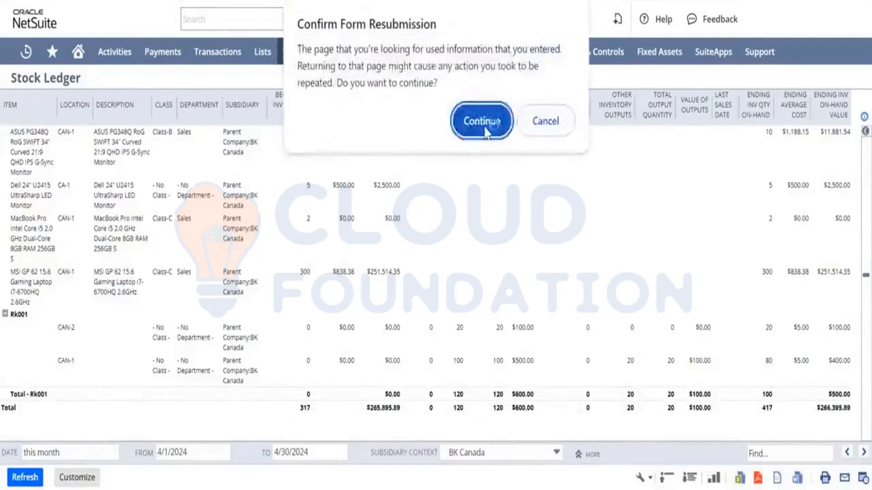
click(483, 120)
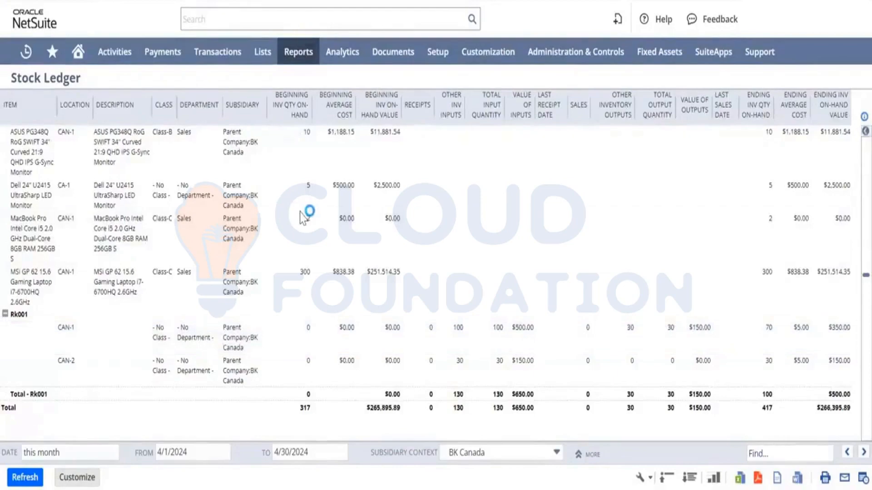
Open Replenish Location By Inventory Transfer and set its subsidiary to BK Canada.
mouse_move(218, 52)
mouse_move(237, 322)
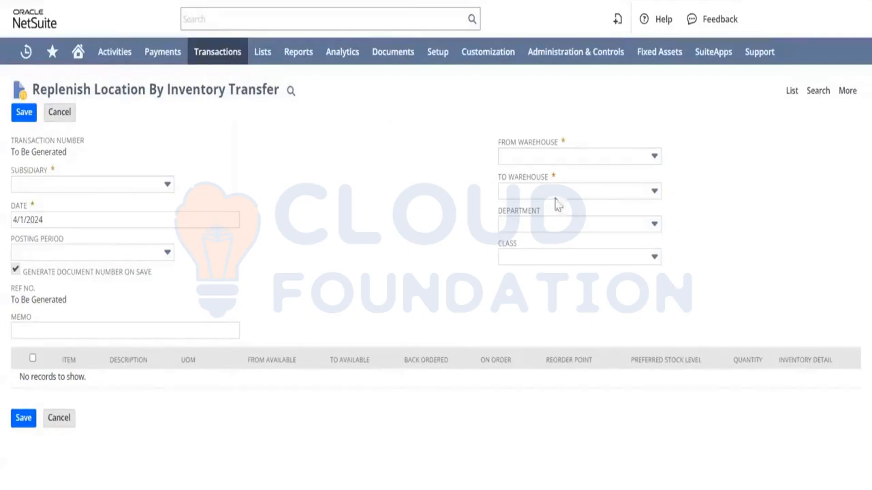
click(608, 161)
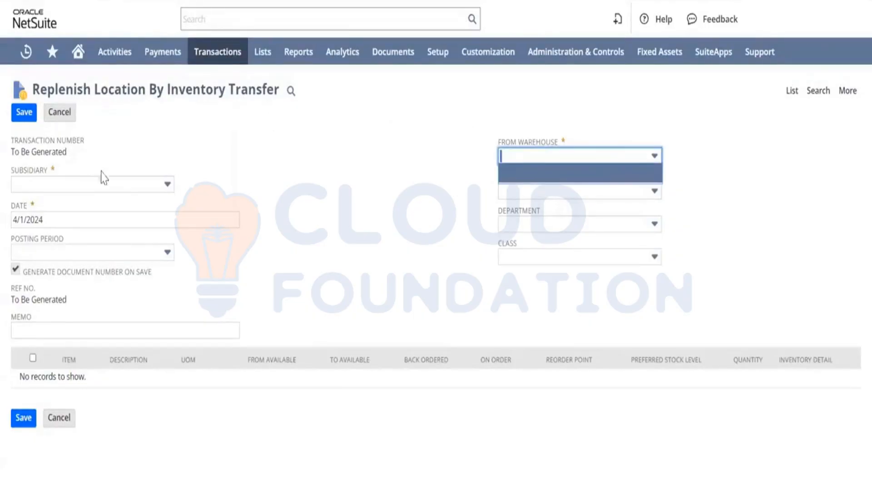
click(123, 186)
click(86, 262)
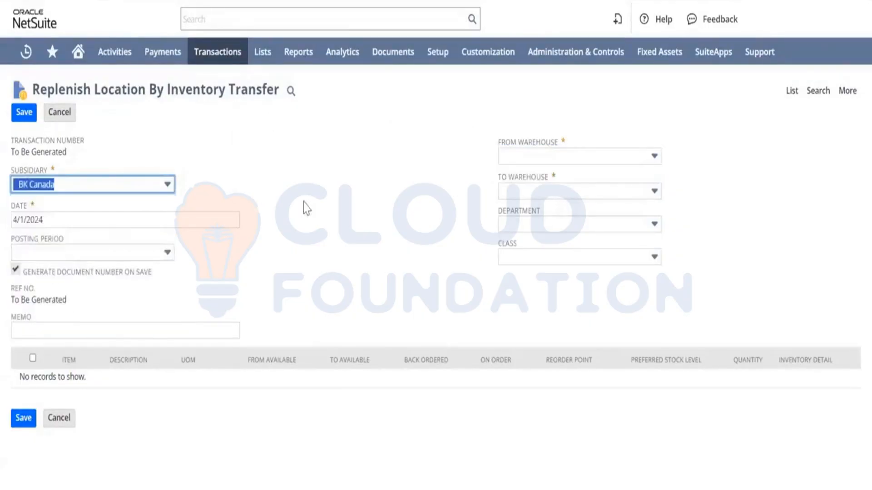
click(546, 154)
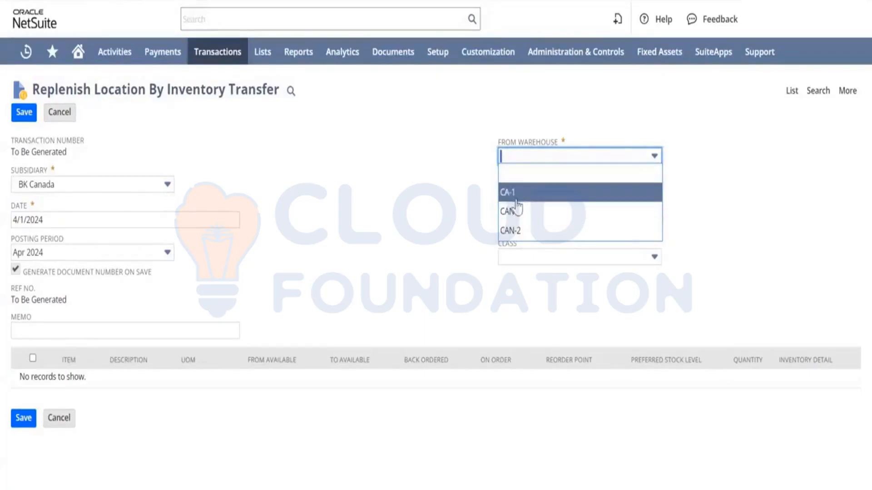
click(404, 221)
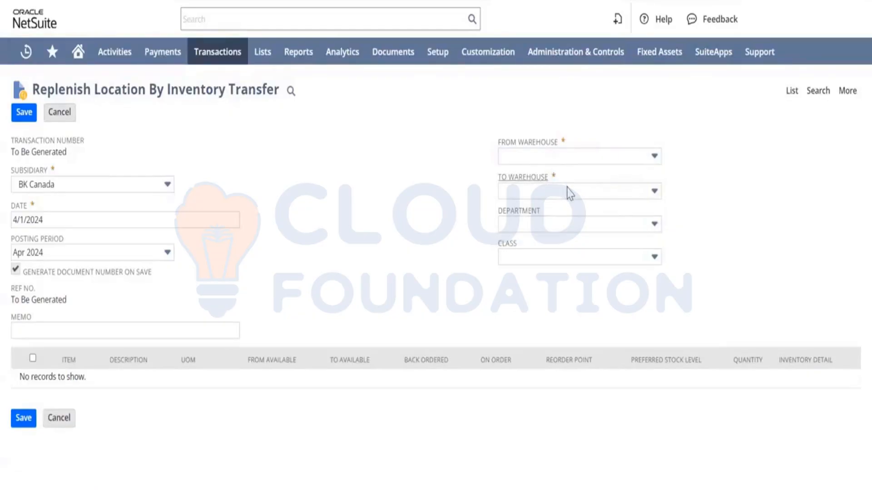
click(570, 194)
click(416, 200)
Open Review Negative Inventory, leaving the unsaved replenishment form, and set the as-of date to 4/1/2024.
mouse_move(218, 52)
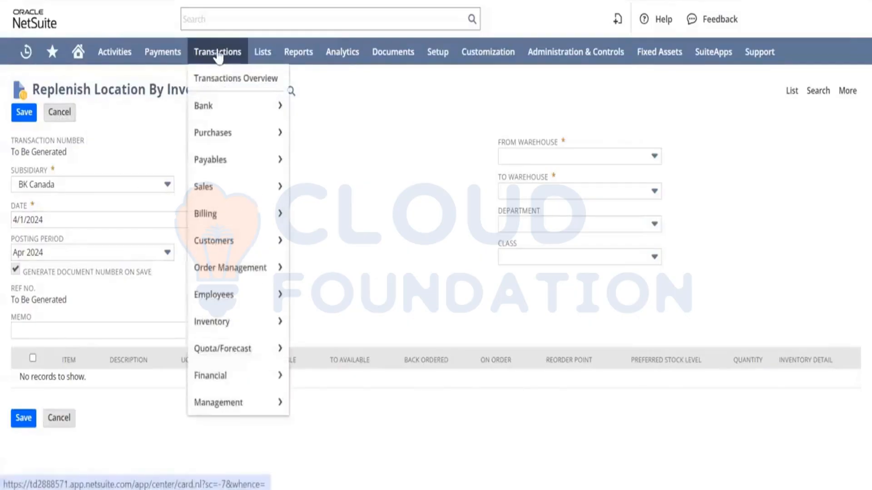
mouse_move(236, 326)
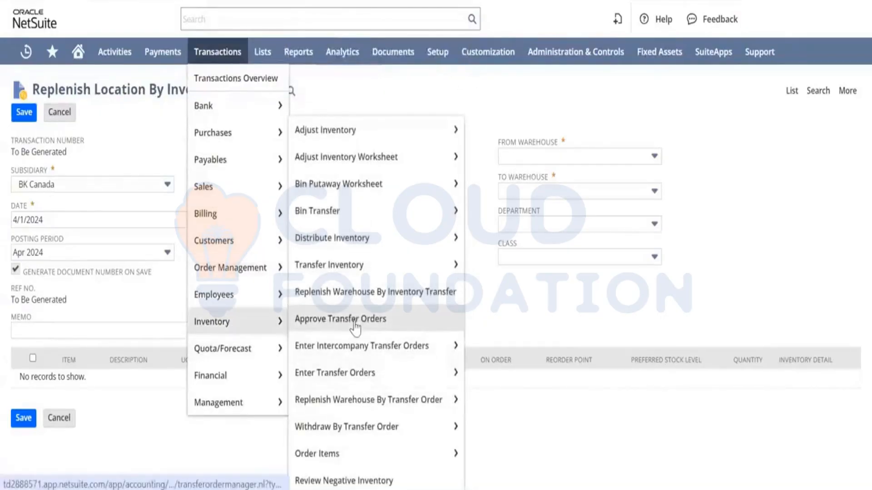
mouse_move(375, 454)
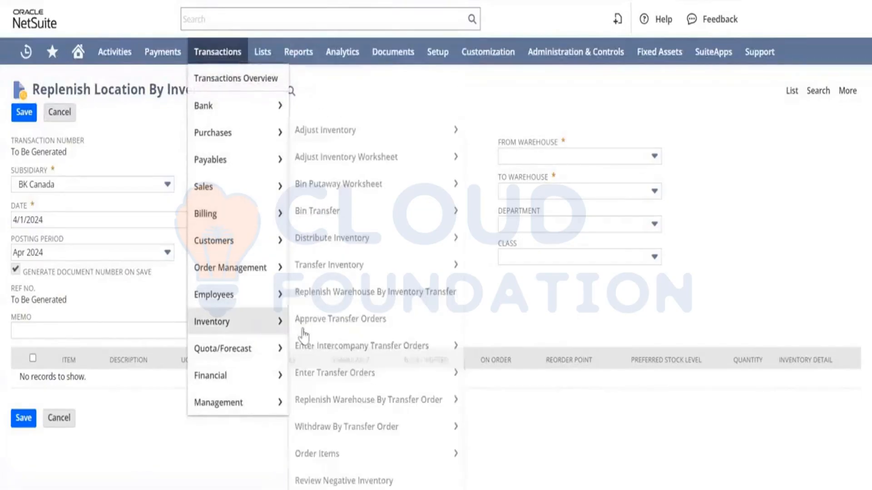
click(391, 481)
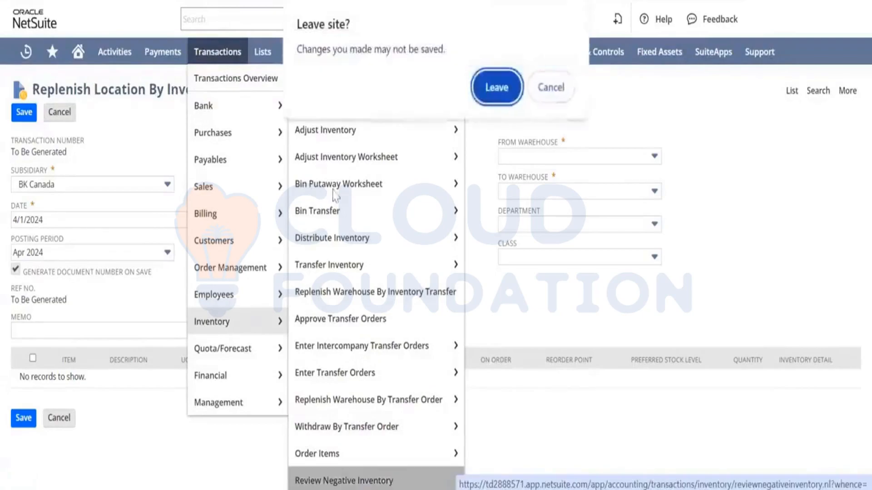
click(493, 93)
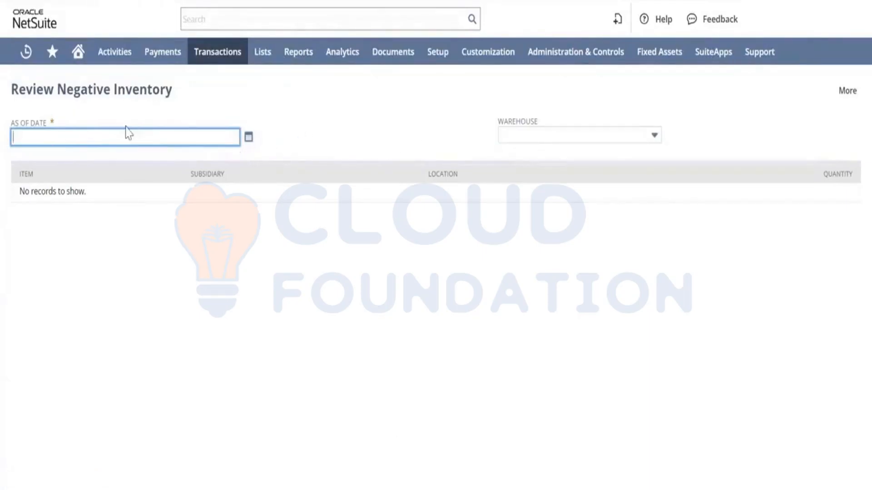
click(248, 138)
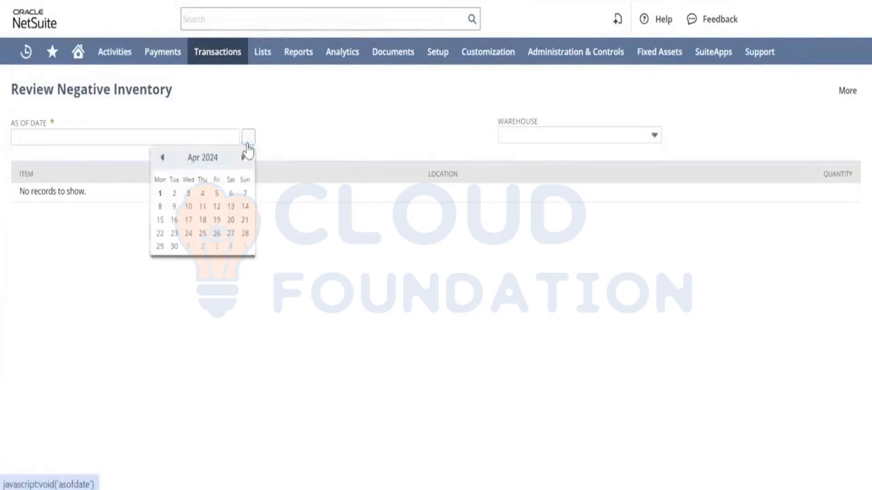
click(160, 194)
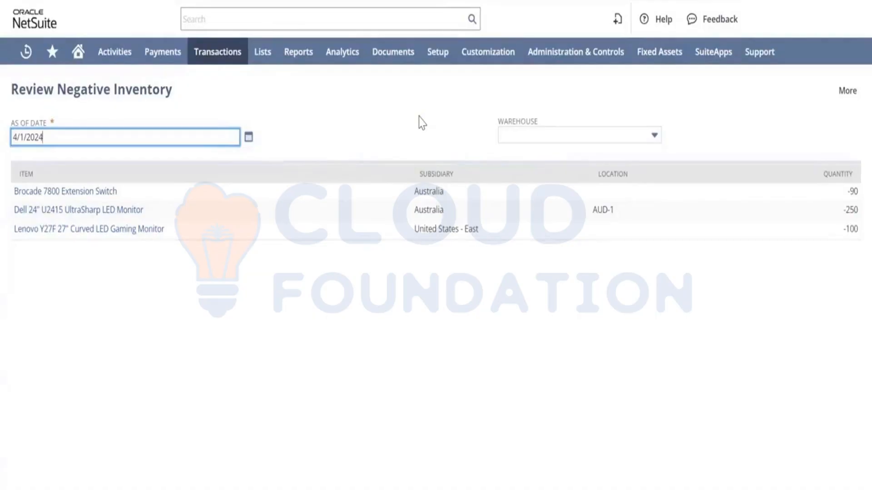
Filter the negative inventory review by the CAN-1 warehouse.
click(539, 135)
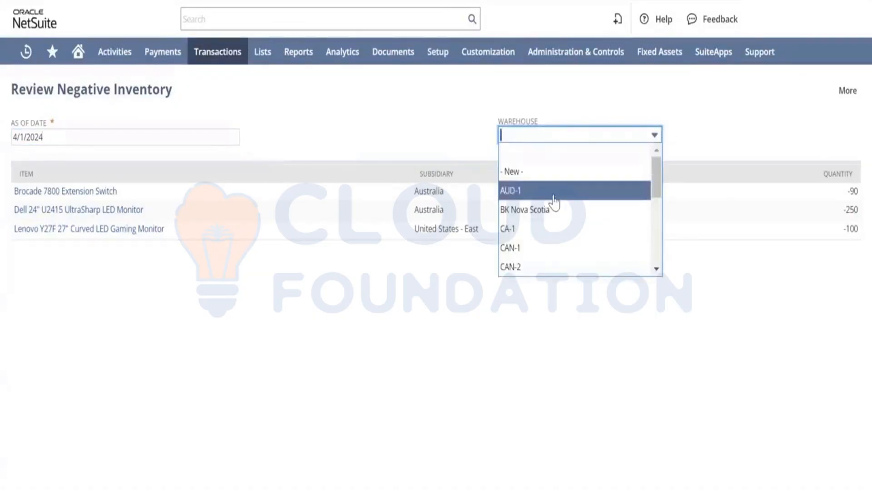
scroll(552, 201, down, 5)
scroll(554, 203, up, 5)
scroll(535, 239, down, 1)
scroll(535, 239, up, 3)
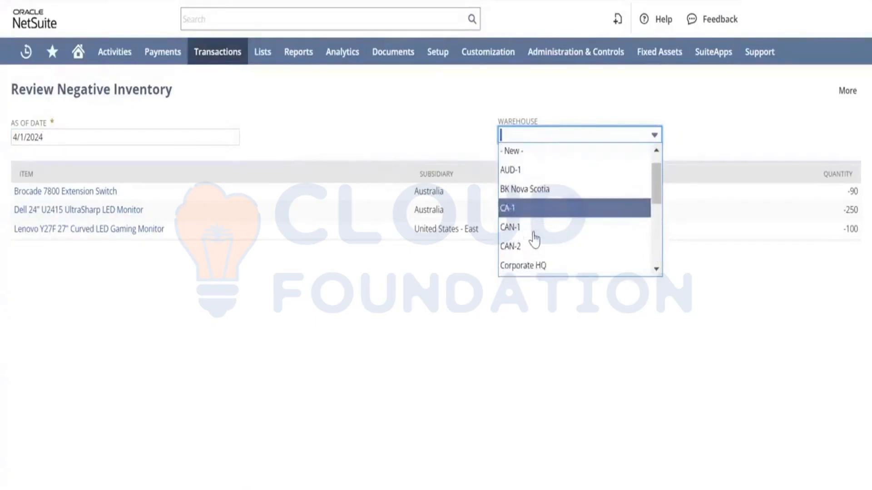
click(510, 229)
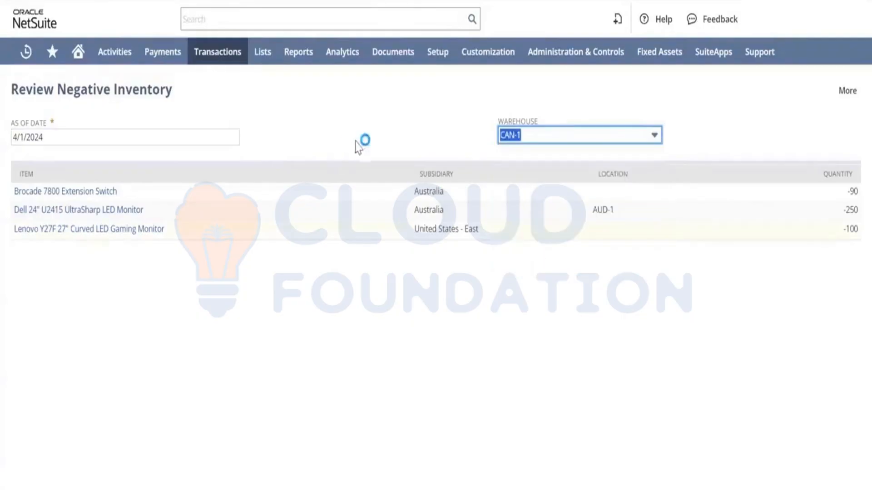
click(549, 141)
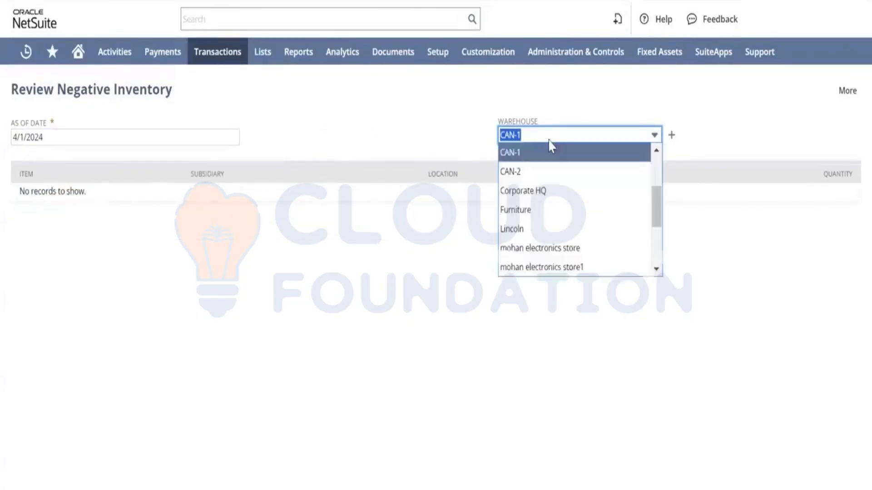
scroll(536, 168, up, 5)
click(518, 151)
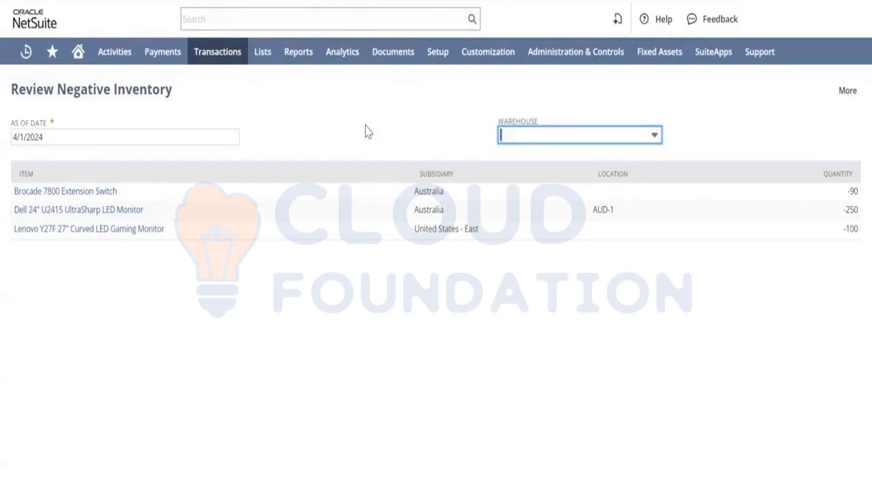
mouse_move(432, 51)
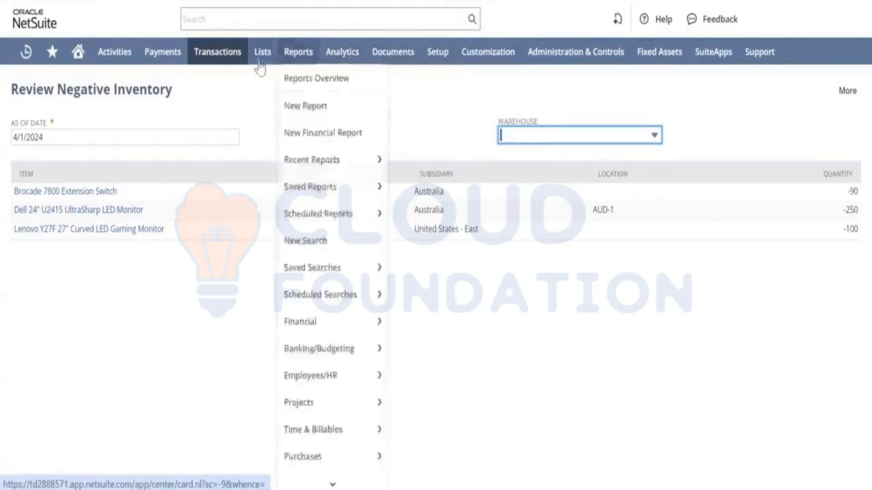
mouse_move(259, 57)
mouse_move(305, 352)
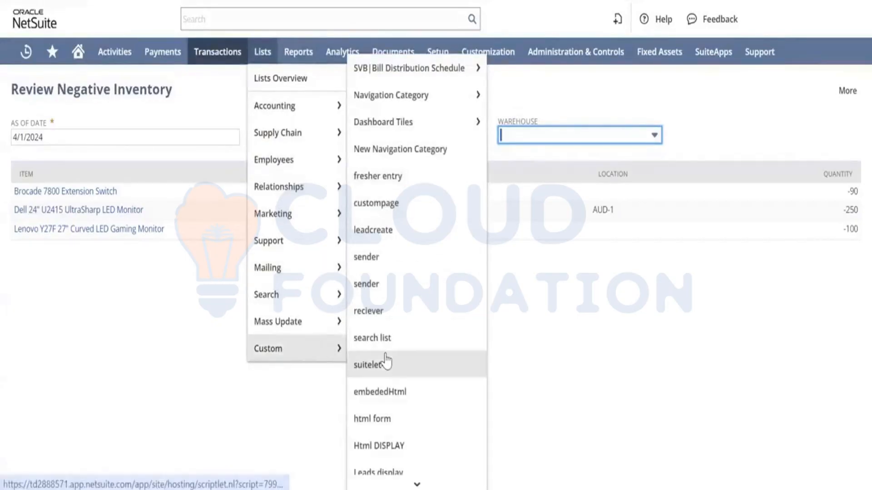
scroll(386, 361, down, 3)
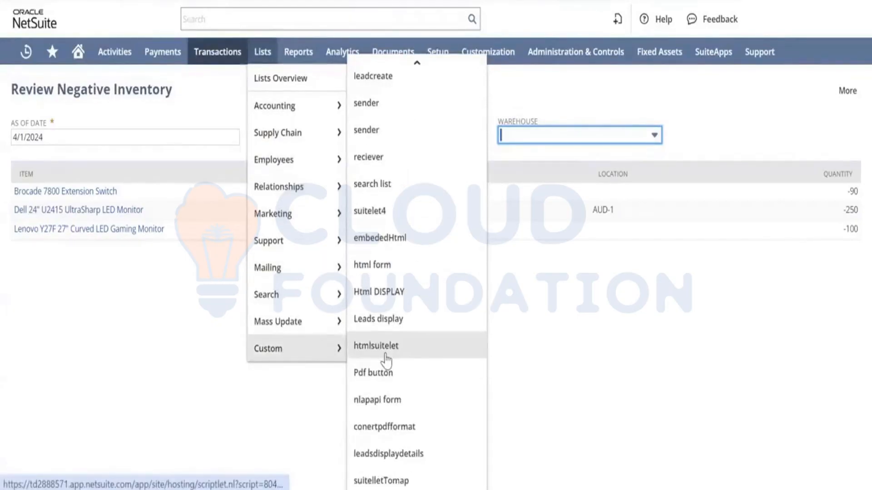
mouse_move(325, 337)
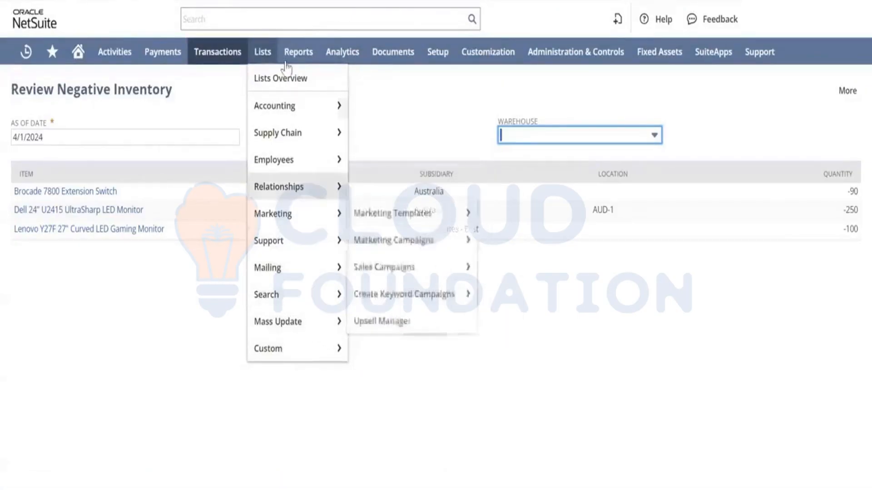
Open Search & Install Bundles and search for enhanced validation.
mouse_move(484, 59)
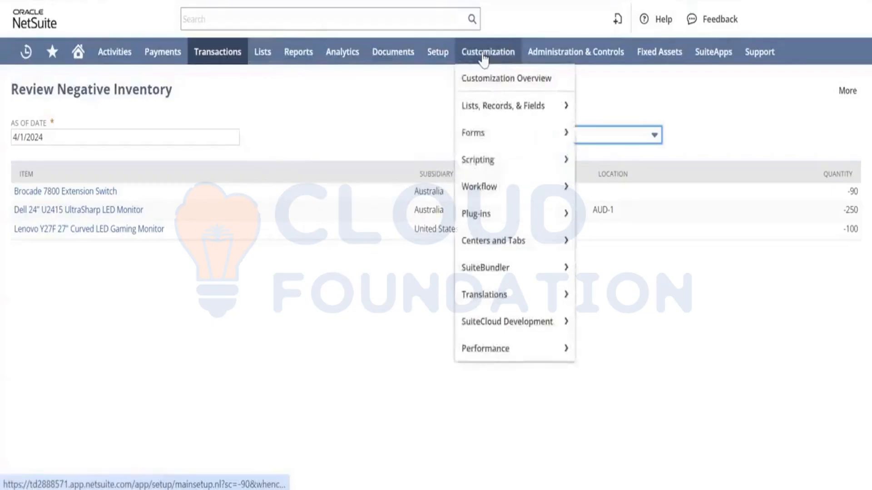
mouse_move(507, 275)
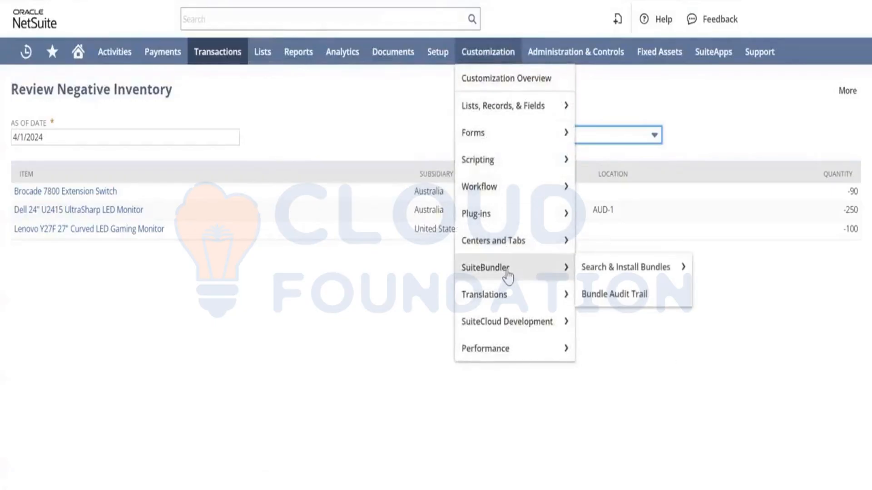
mouse_move(603, 275)
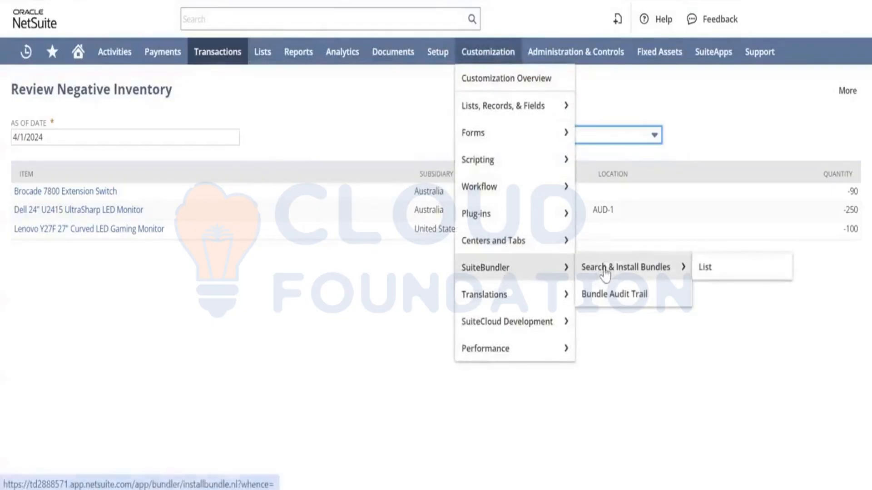
click(661, 267)
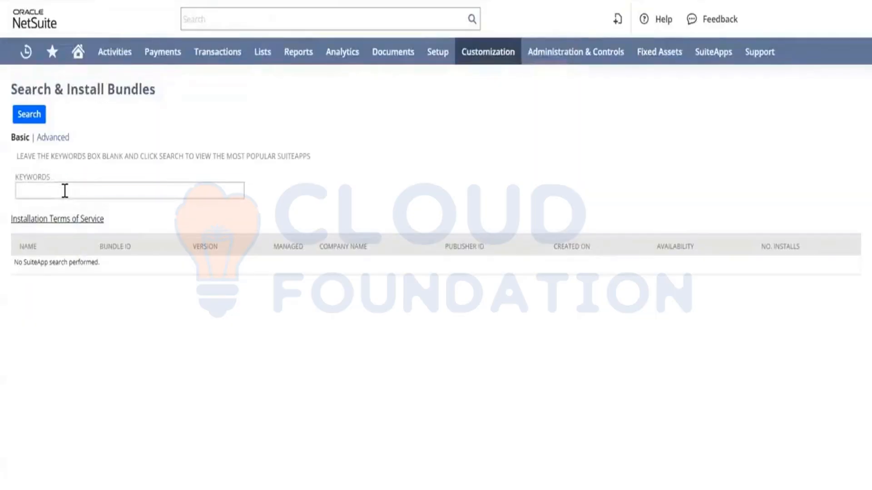
click(65, 191)
text(en)
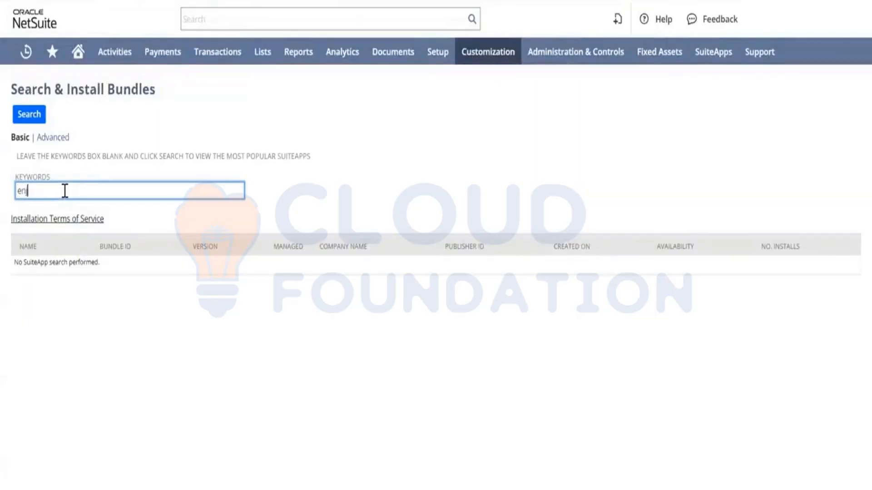
text(hanced validation)
key(Return)
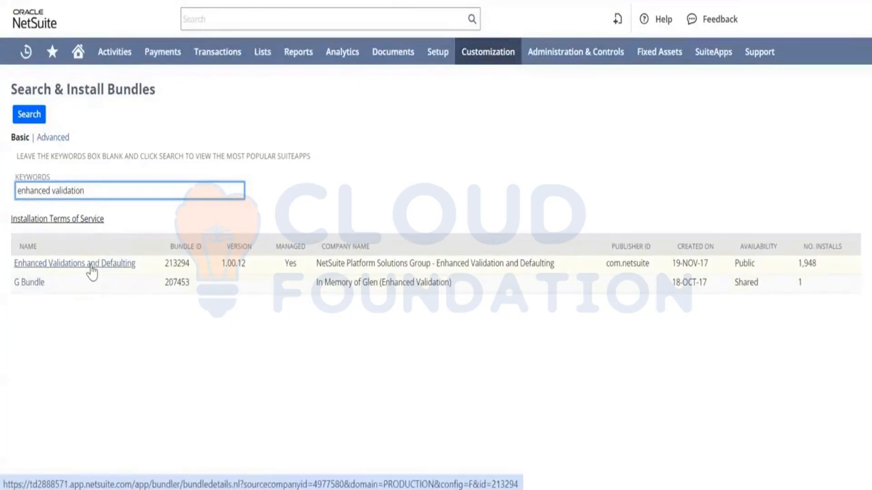
Open the Enhanced Validations and Defaulting bundle and install it, confirming both prompts.
click(92, 271)
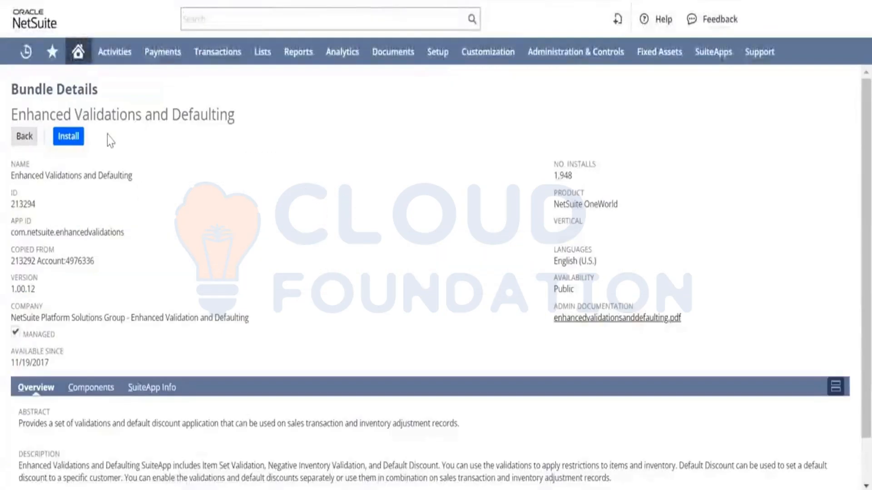
click(71, 138)
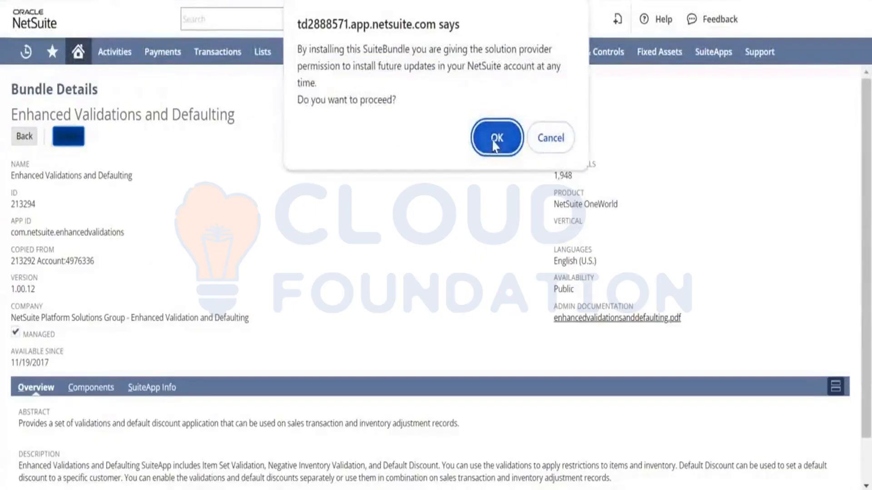
click(495, 141)
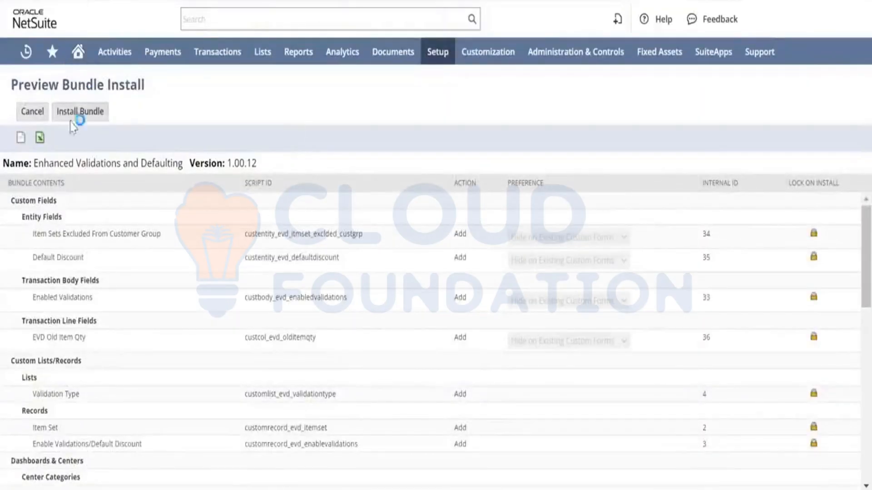
click(85, 119)
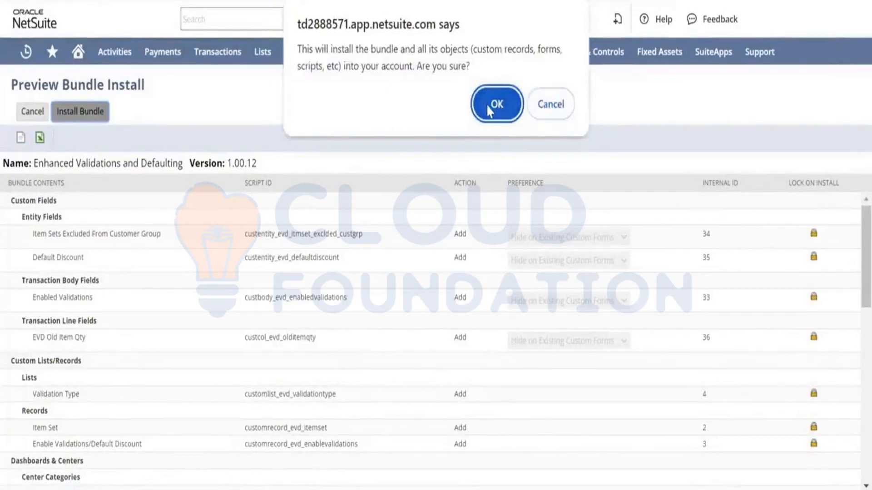
click(486, 105)
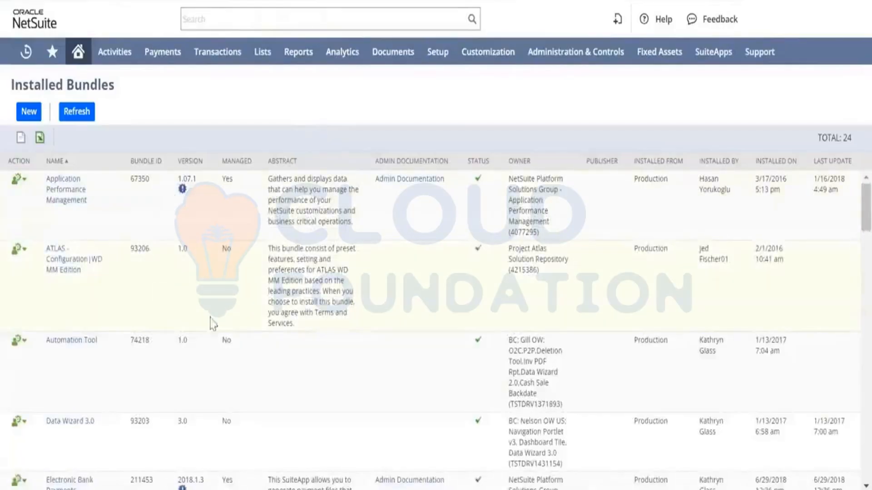
Review the installed bundles list, refreshing it to check the Enhanced Validations and Defaulting entry.
scroll(240, 347, down, 4)
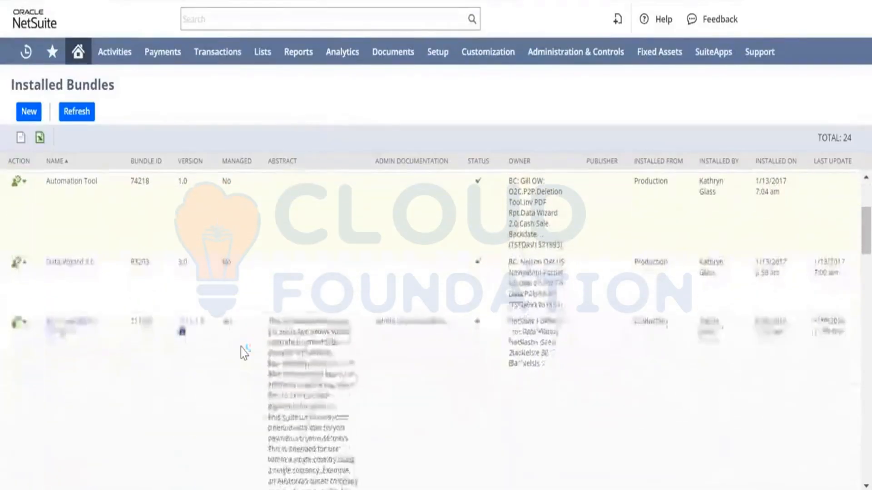
scroll(241, 348, down, 5)
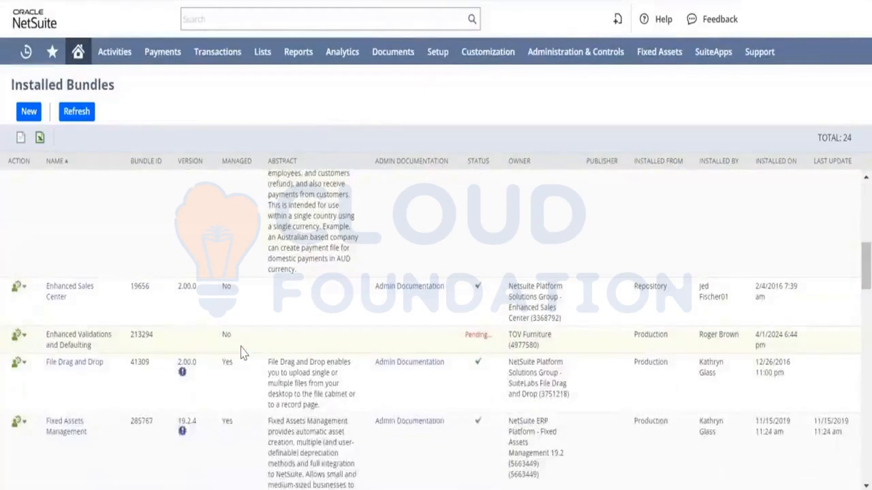
scroll(241, 348, down, 1)
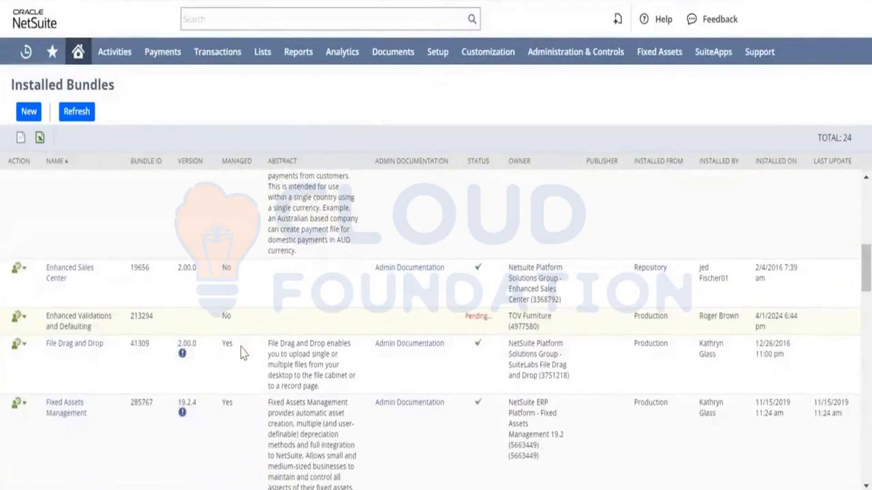
scroll(241, 348, up, 1)
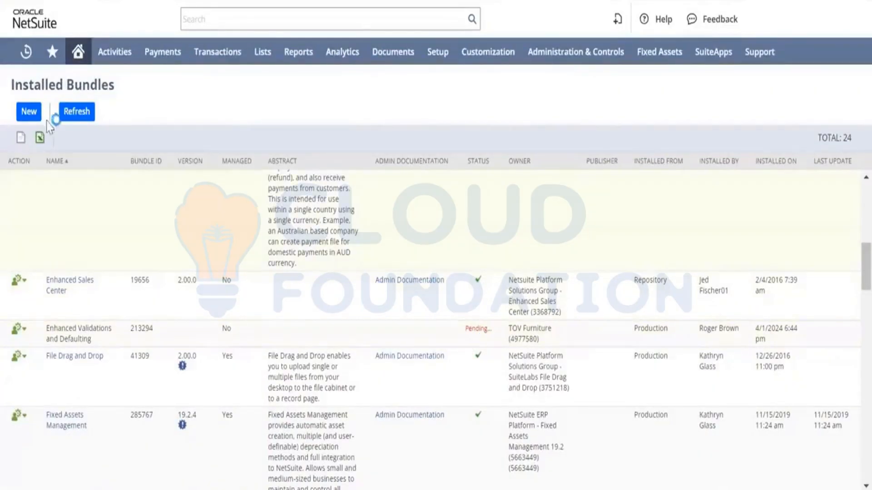
click(74, 119)
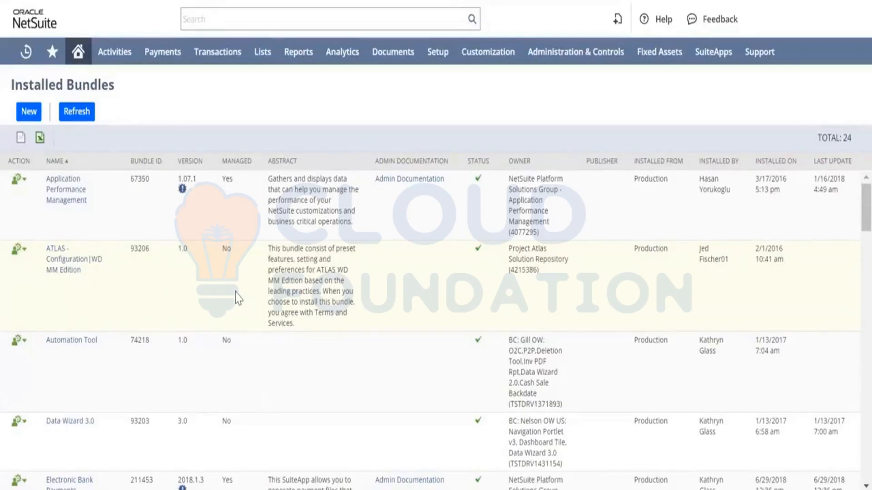
scroll(308, 320, down, 6)
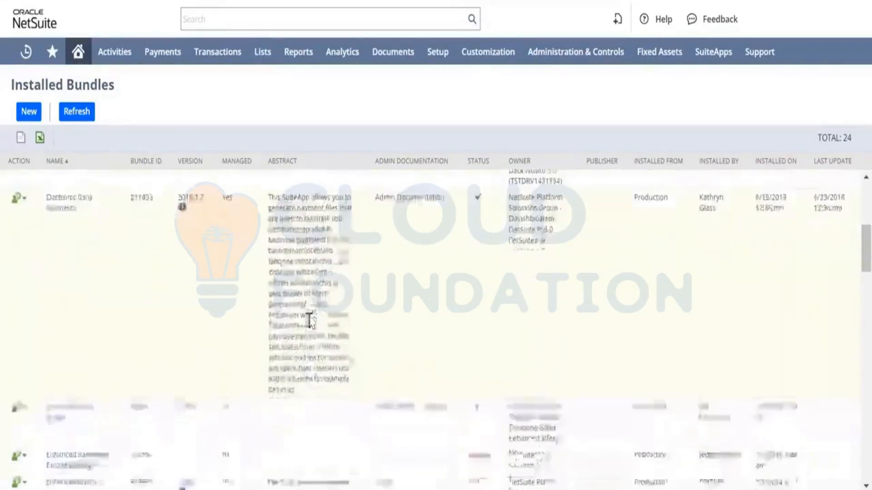
scroll(310, 320, down, 1)
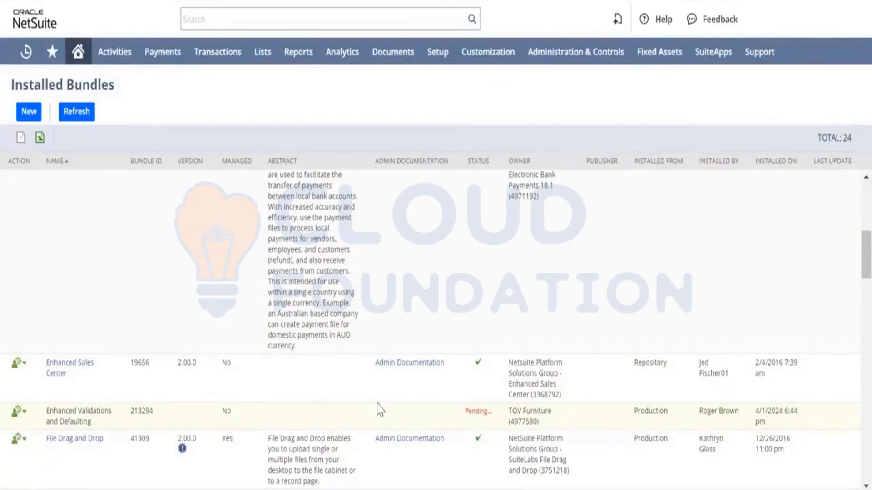
click(76, 113)
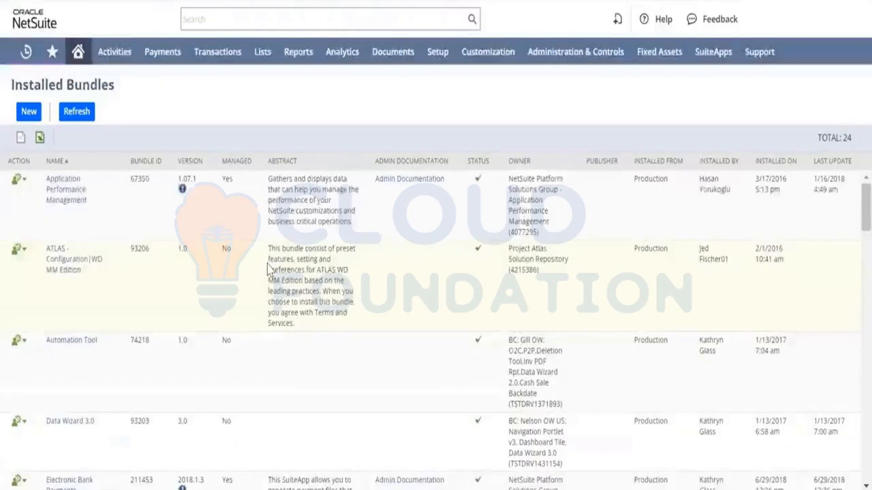
Refresh the installed bundles list repeatedly and check the Enhanced Validations and Defaulting bundle's installation status.
scroll(268, 269, down, 2)
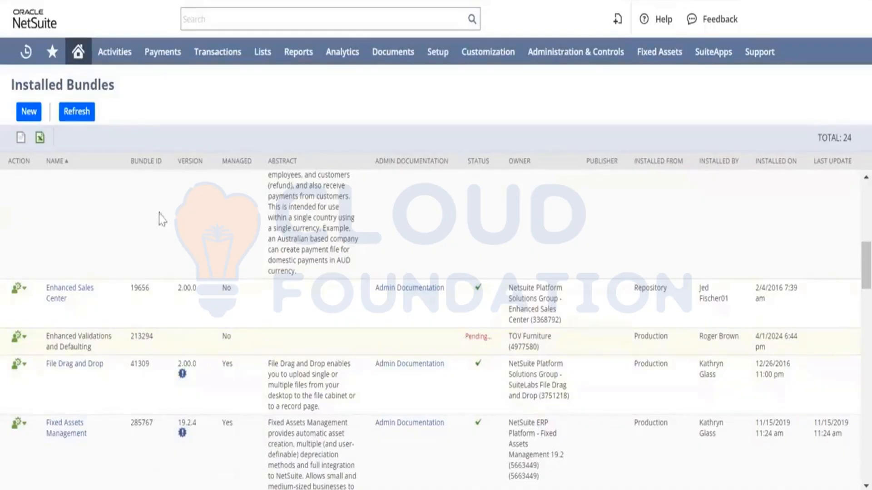
click(74, 113)
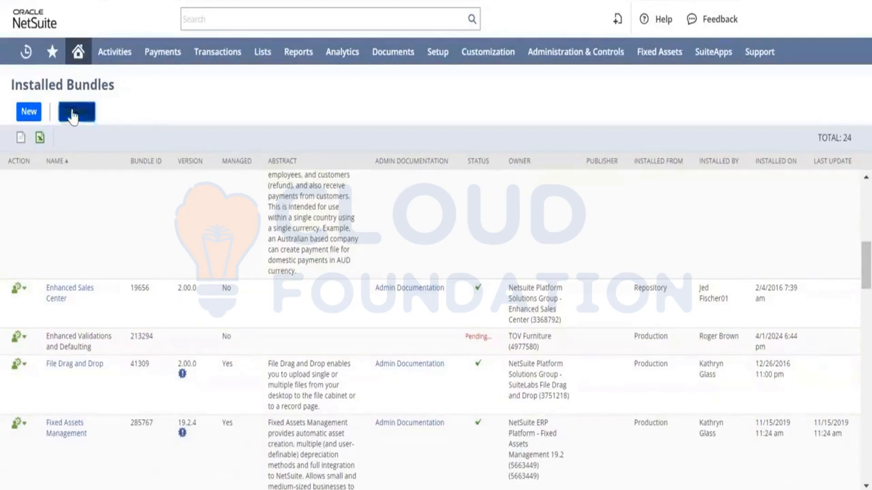
scroll(418, 342, down, 10)
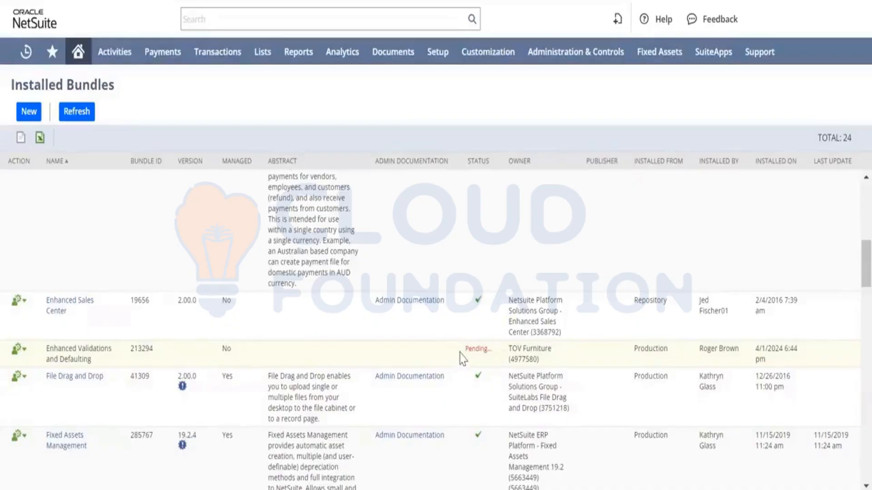
click(74, 111)
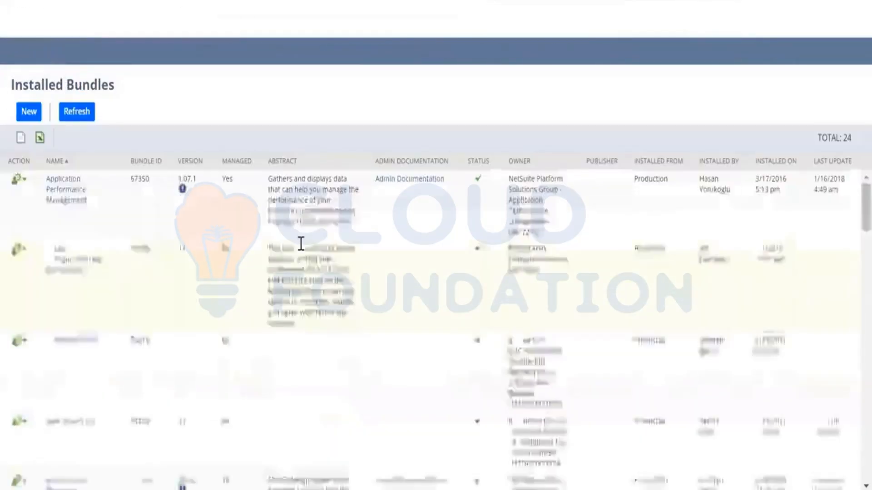
scroll(477, 412, down, 10)
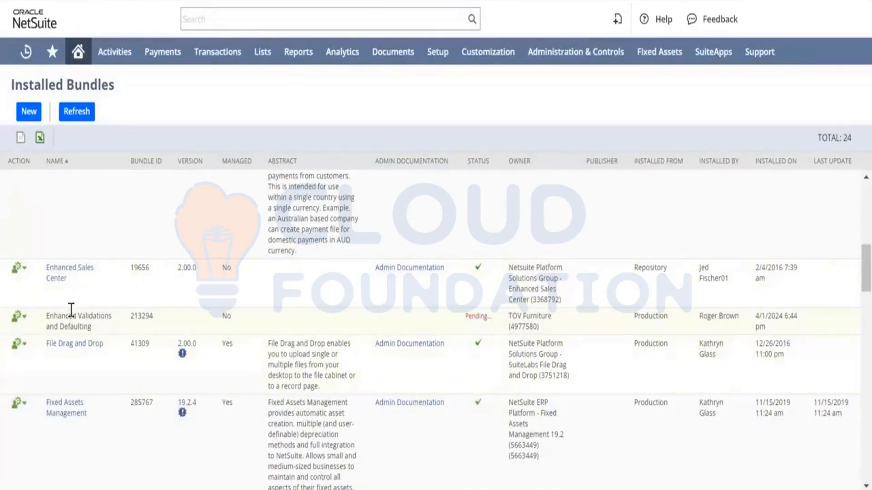
click(18, 317)
click(78, 119)
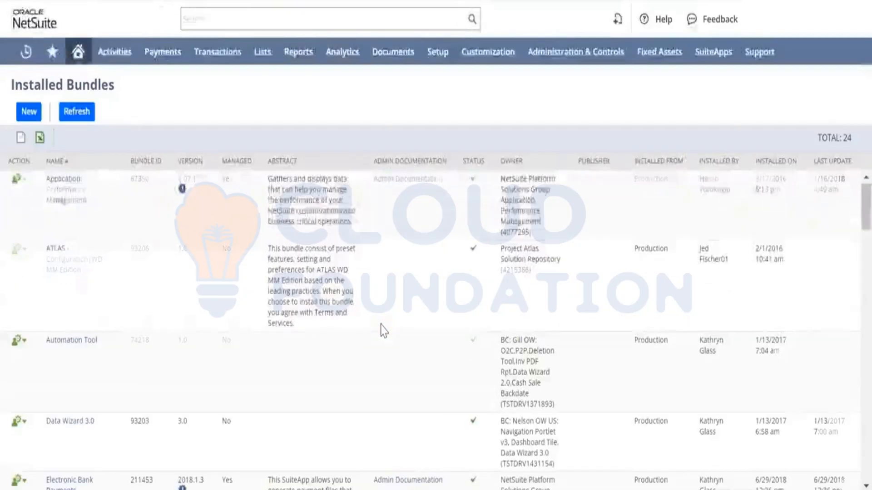
scroll(384, 331, down, 3)
scroll(384, 330, up, 2)
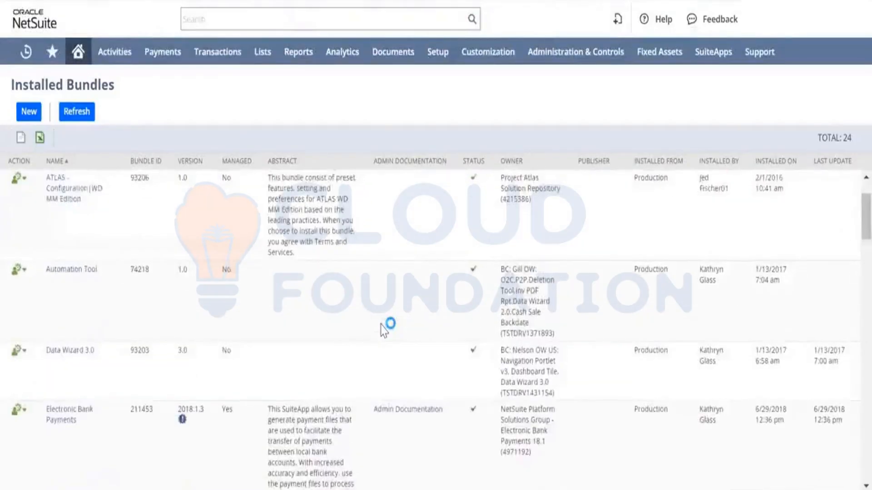
scroll(384, 330, down, 4)
scroll(384, 330, down, 5)
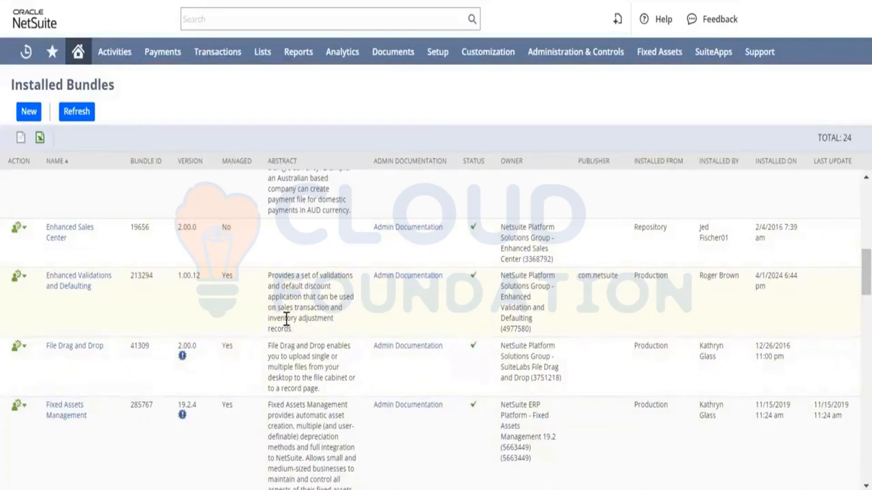
scroll(264, 366, up, 1)
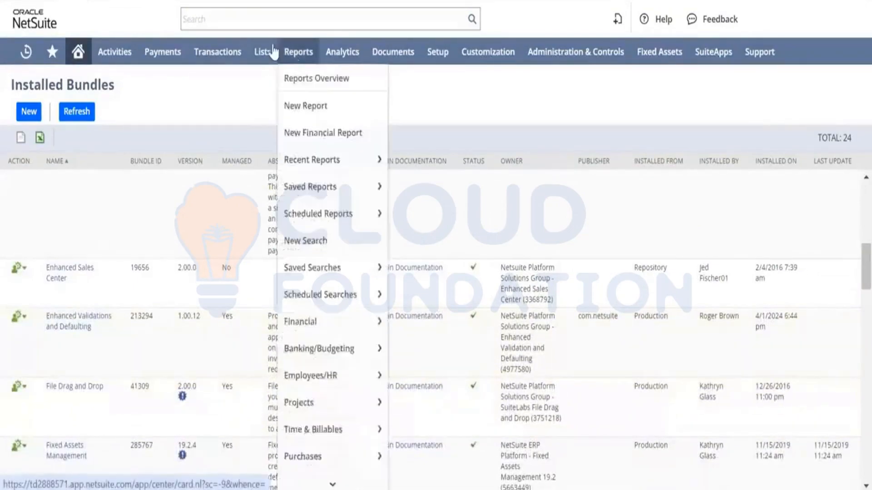
mouse_move(262, 54)
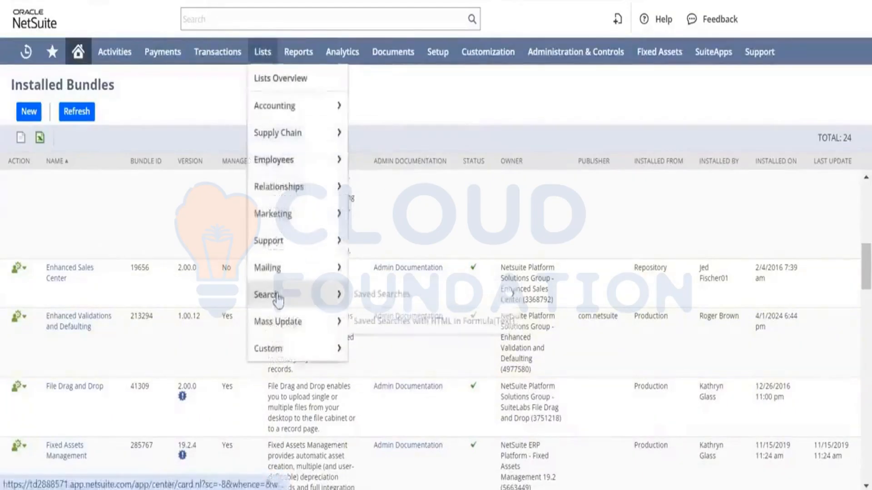
mouse_move(282, 349)
mouse_move(280, 328)
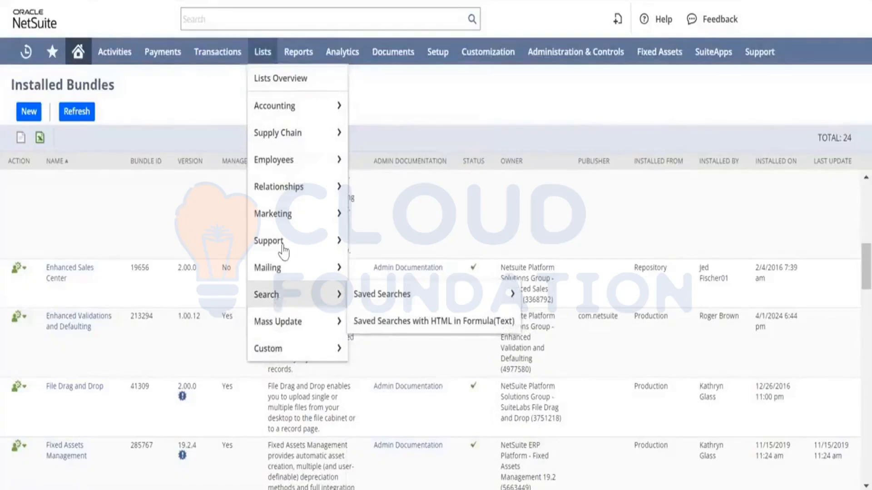
mouse_move(283, 249)
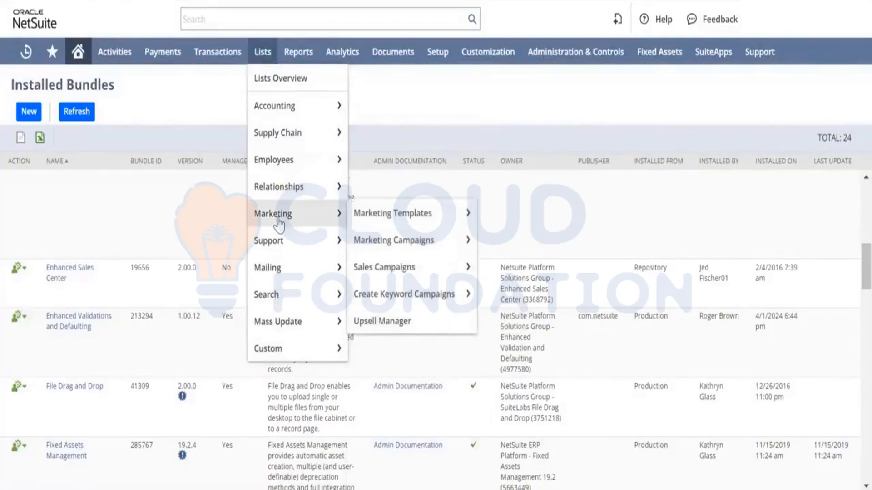
mouse_move(280, 193)
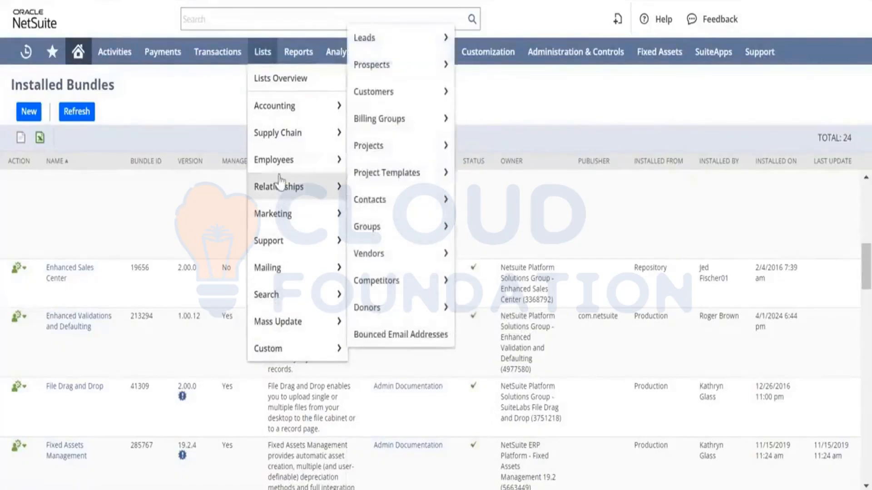
mouse_move(284, 158)
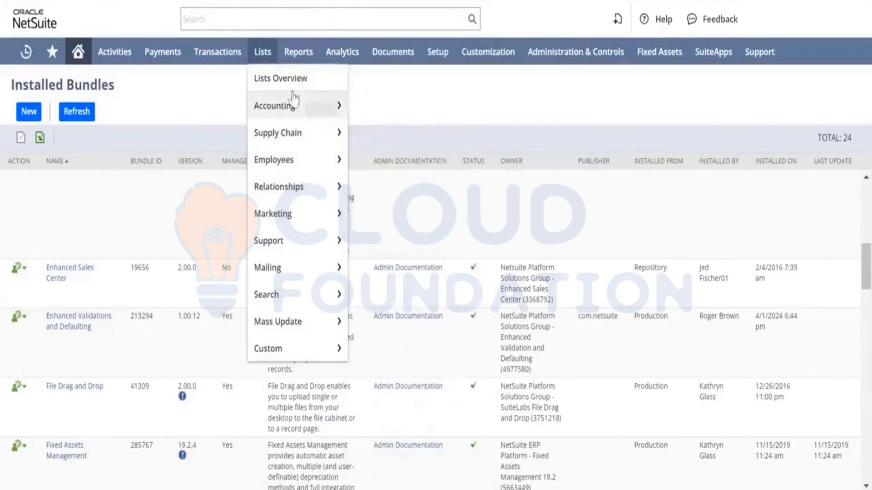
mouse_move(295, 105)
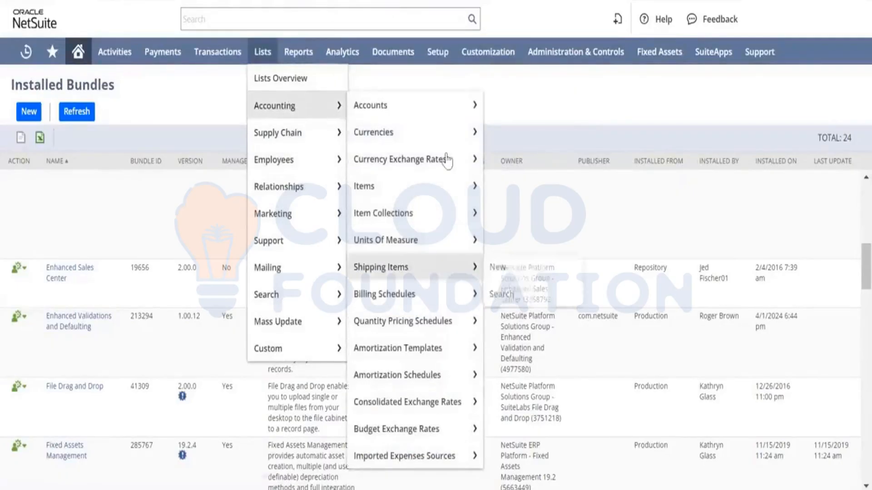
Open the Enable Features page and review the Items & Inventory feature settings.
mouse_move(437, 52)
mouse_move(448, 111)
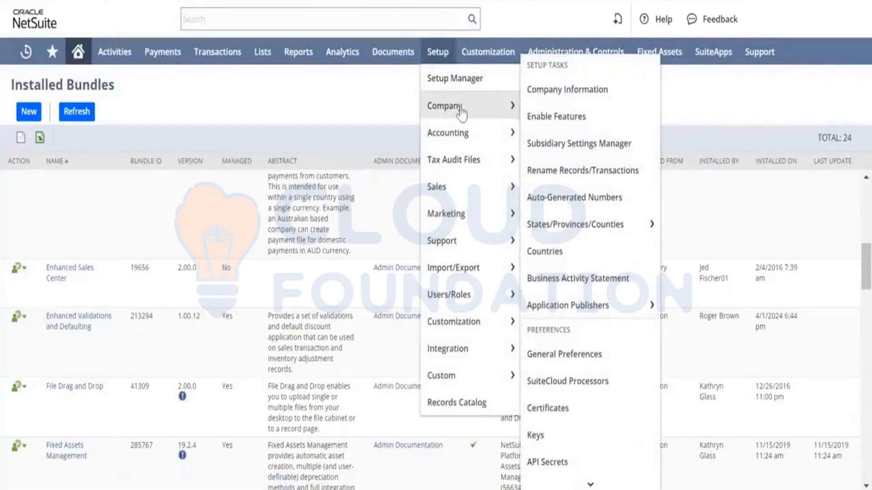
click(574, 119)
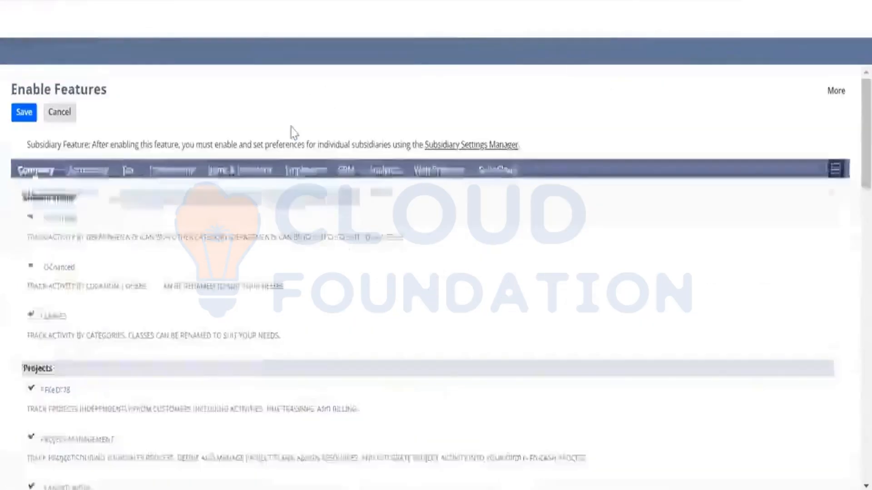
scroll(243, 286, down, 3)
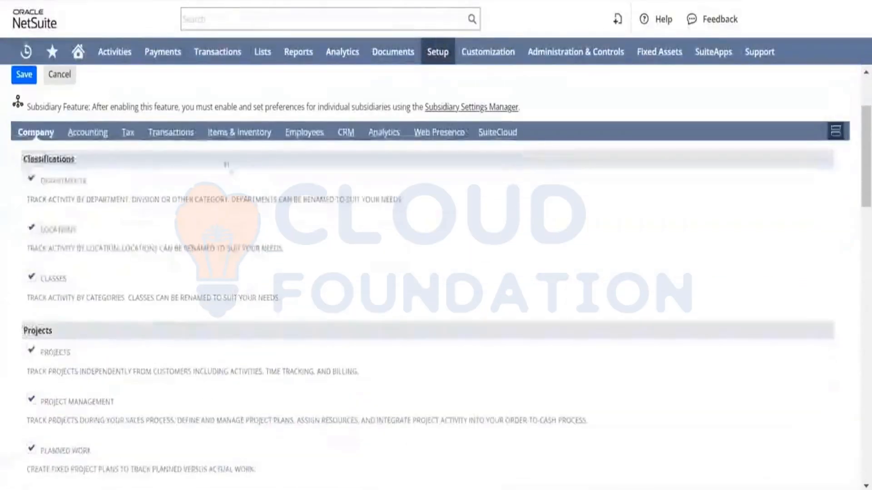
click(238, 139)
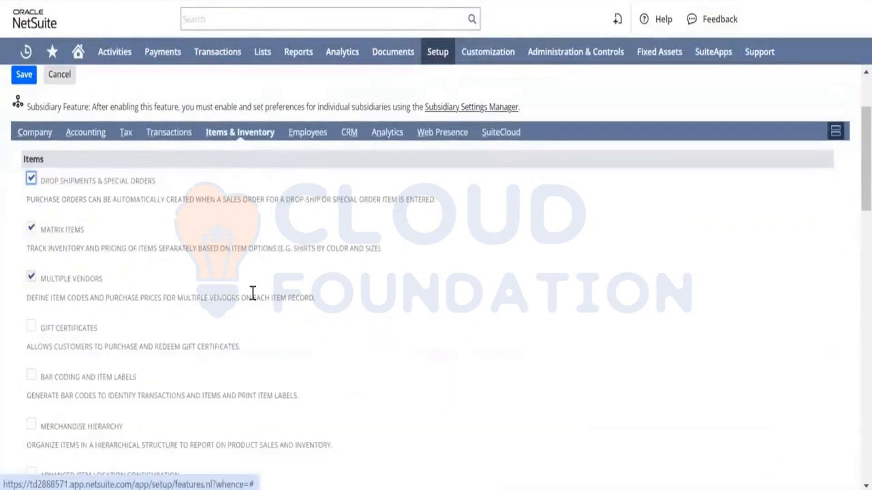
scroll(253, 293, down, 5)
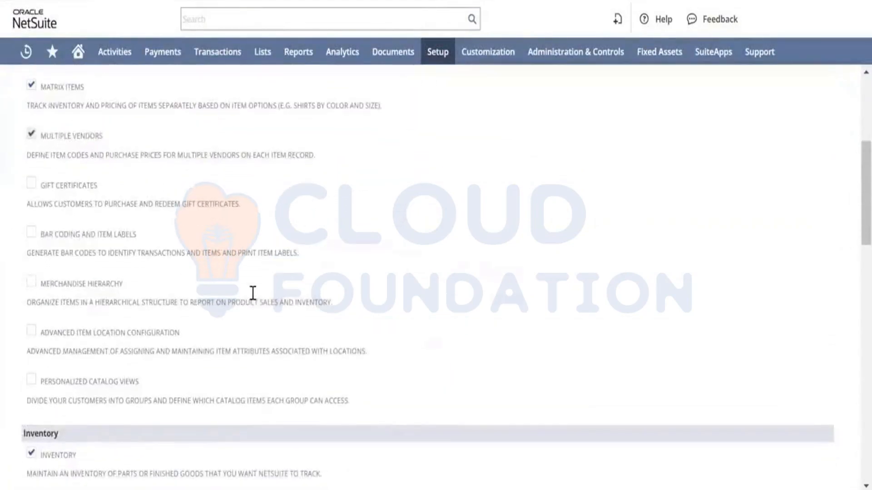
scroll(252, 293, down, 7)
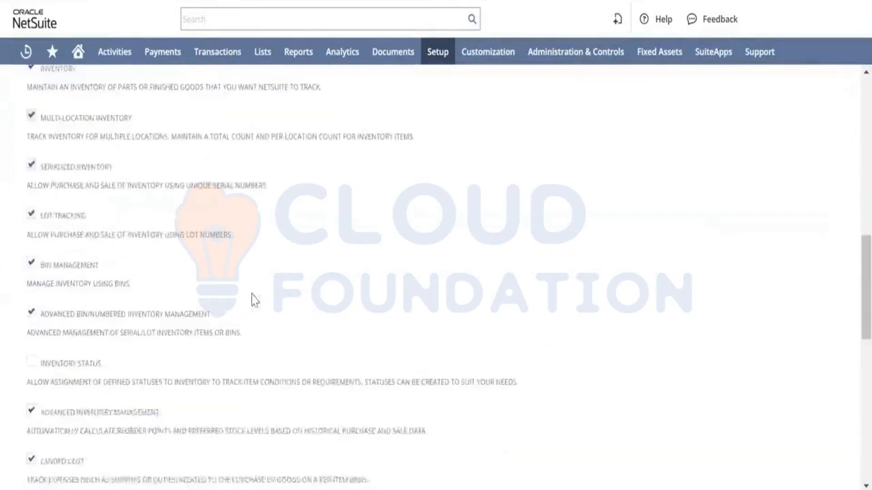
scroll(252, 293, down, 7)
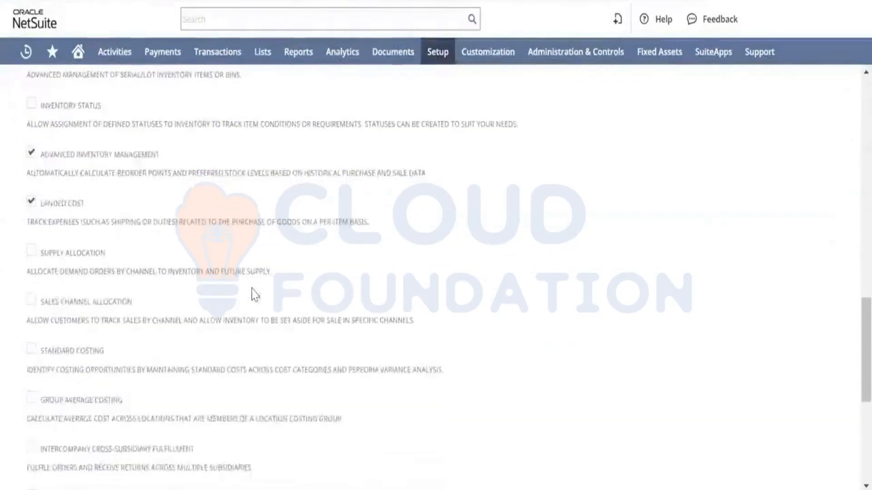
scroll(252, 292, down, 5)
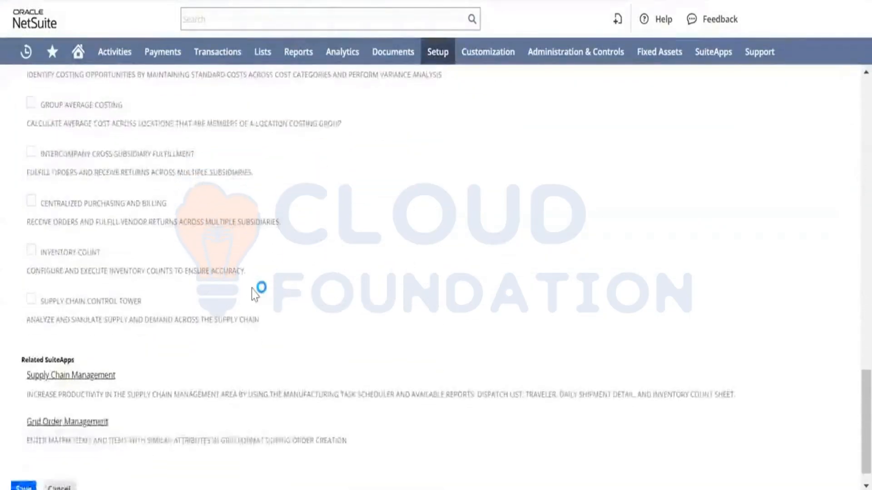
scroll(253, 294, up, 1)
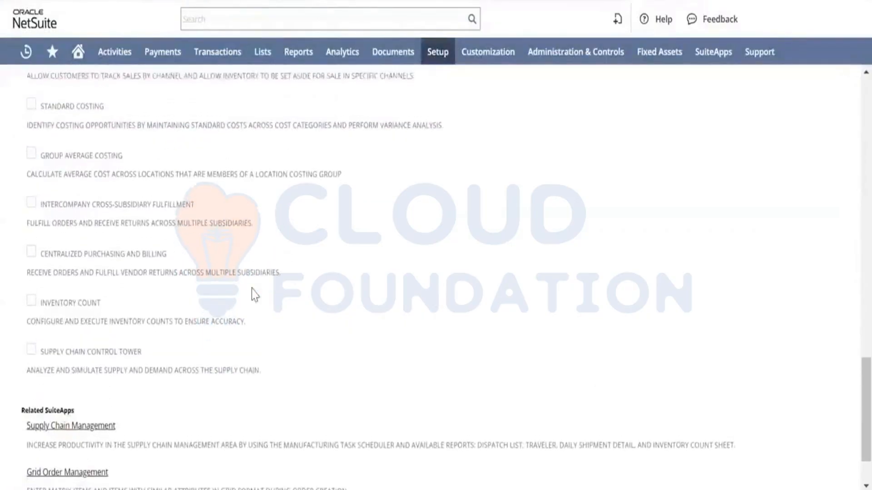
scroll(251, 290, up, 3)
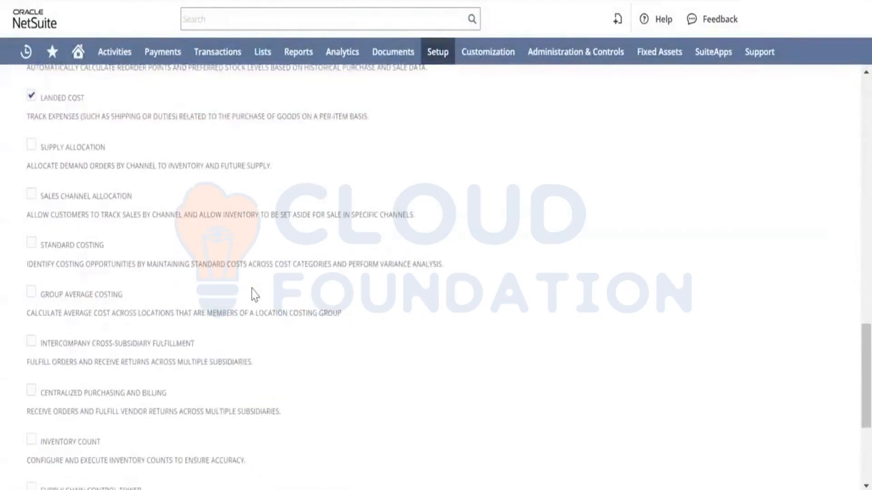
scroll(252, 289, up, 3)
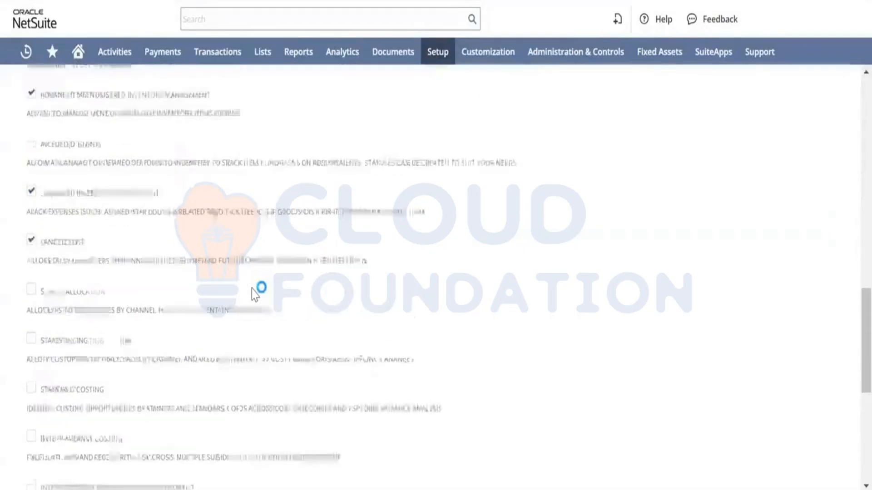
scroll(252, 290, up, 4)
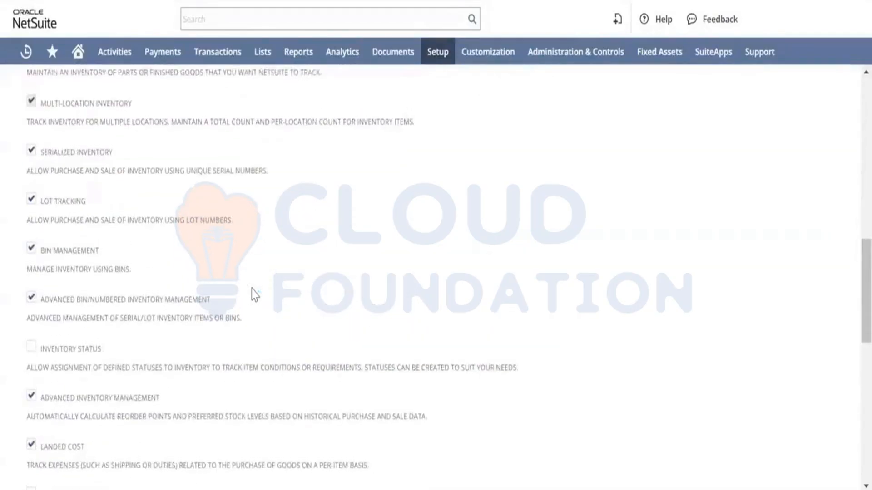
scroll(252, 288, up, 10)
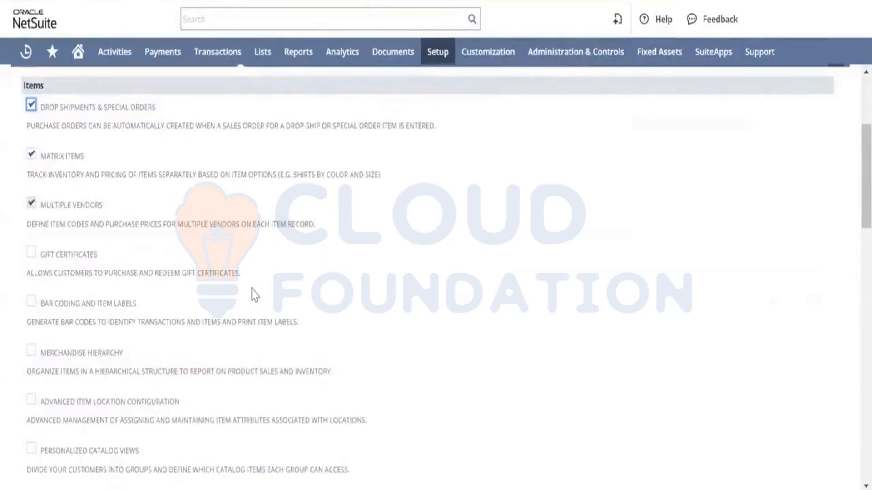
scroll(252, 289, up, 3)
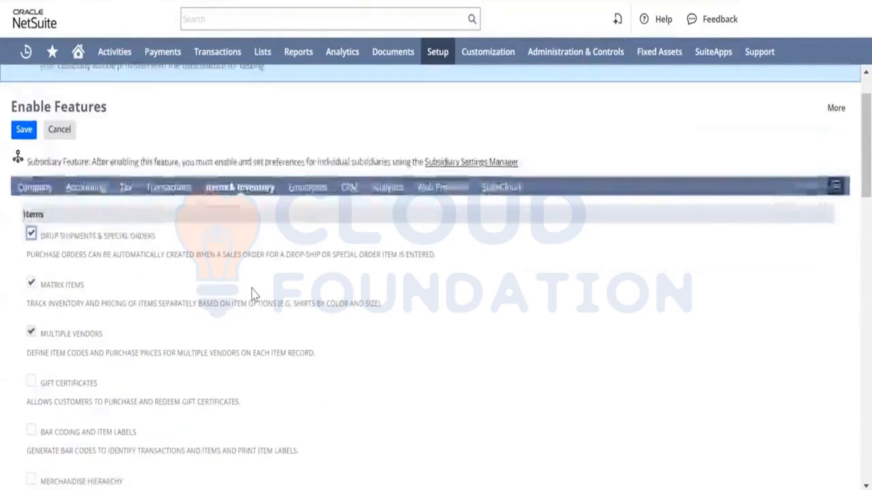
Review the Company tab's enabled feature settings.
click(35, 187)
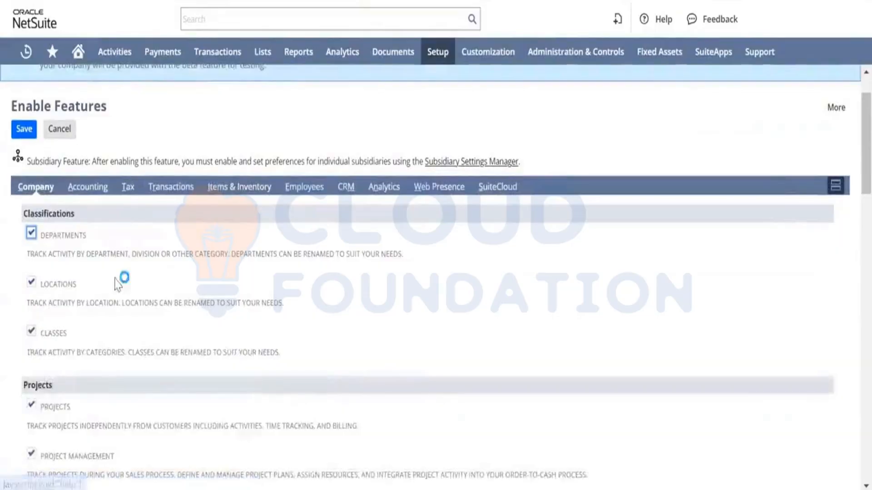
scroll(162, 287, down, 7)
scroll(162, 290, down, 9)
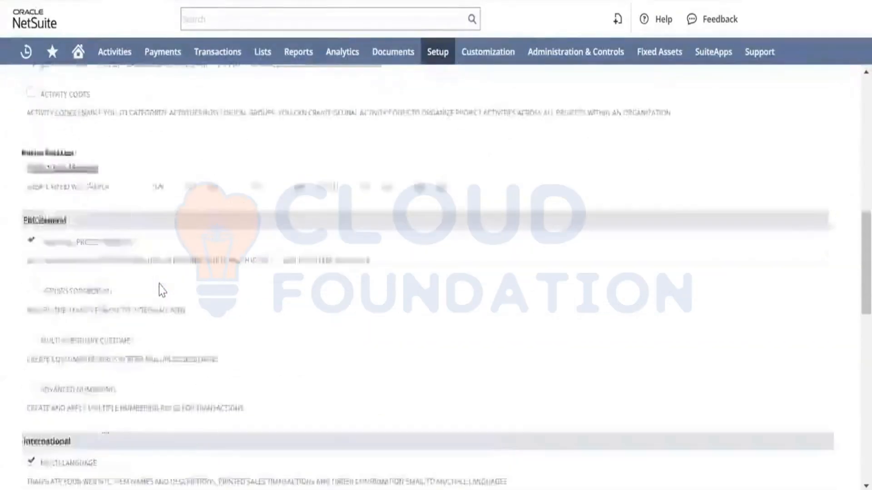
scroll(160, 285, down, 8)
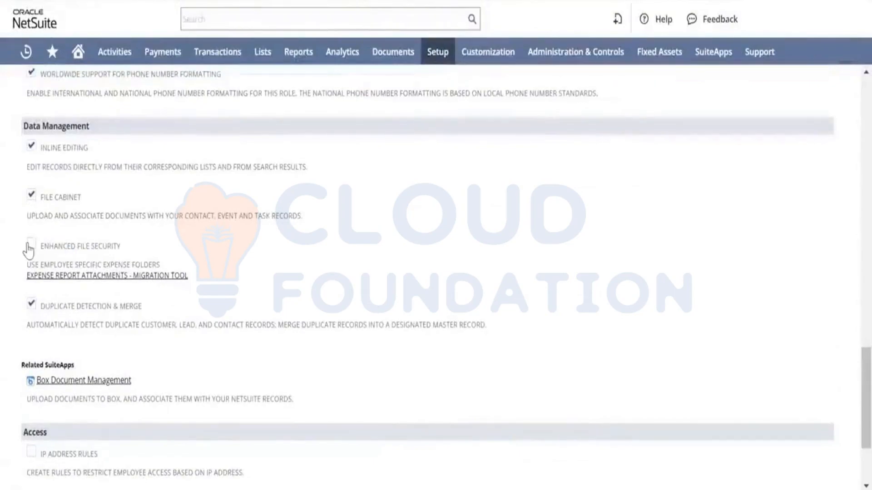
scroll(193, 282, down, 1)
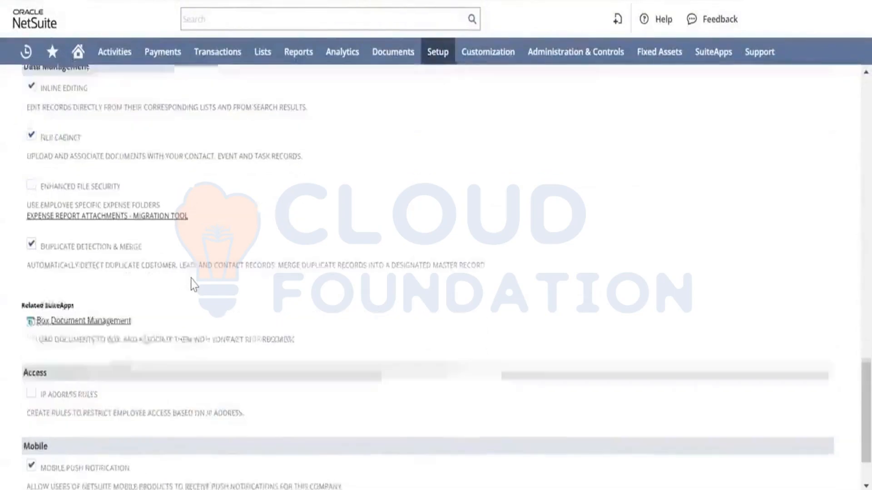
scroll(230, 289, up, 15)
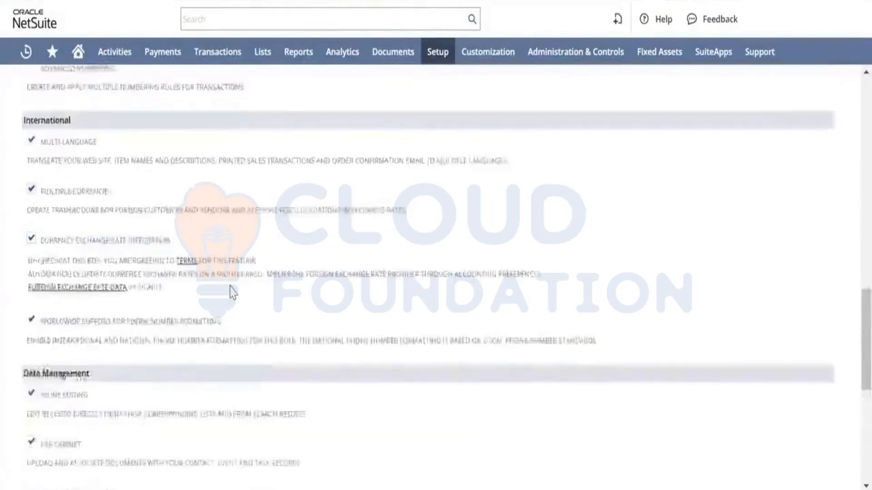
scroll(230, 286, up, 15)
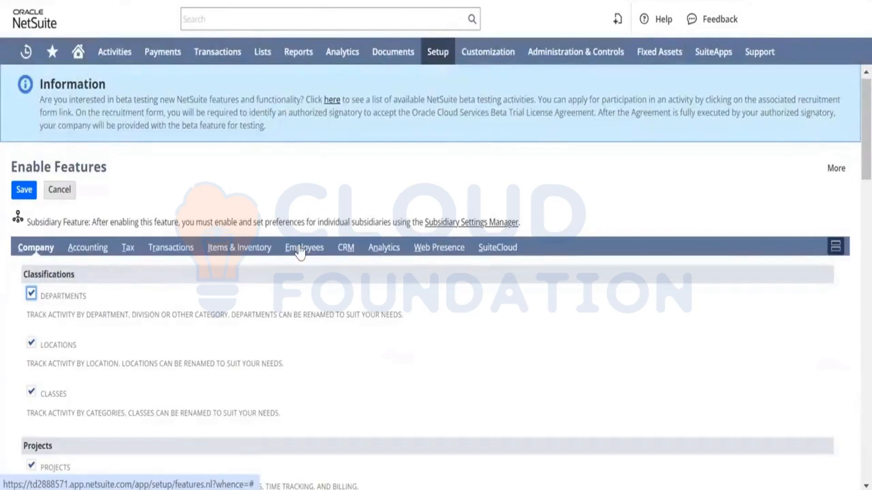
Review the Transactions tab's enabled features on the Enable Features page.
click(170, 250)
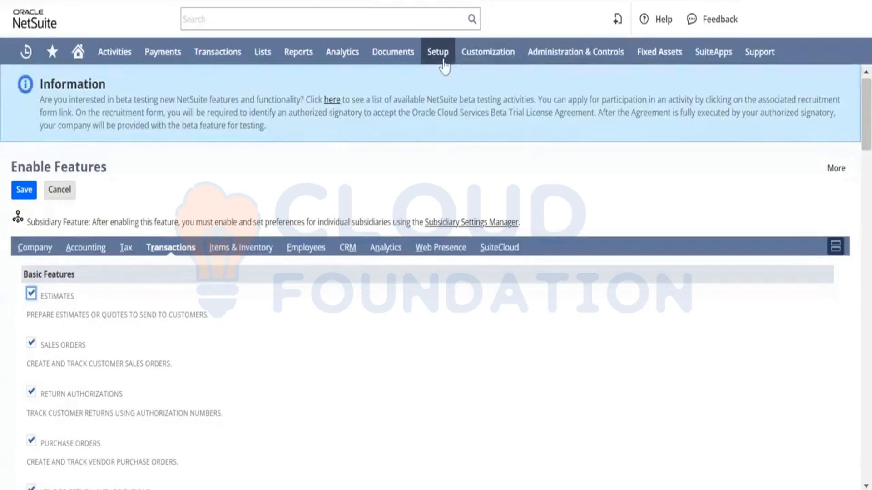
Open General Preferences and review its settings and the overriding preferences list.
mouse_move(440, 58)
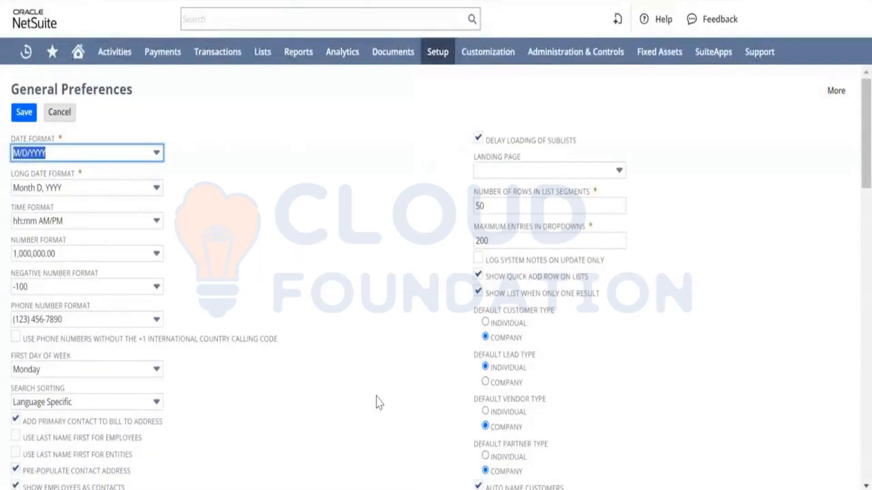
scroll(379, 402, down, 4)
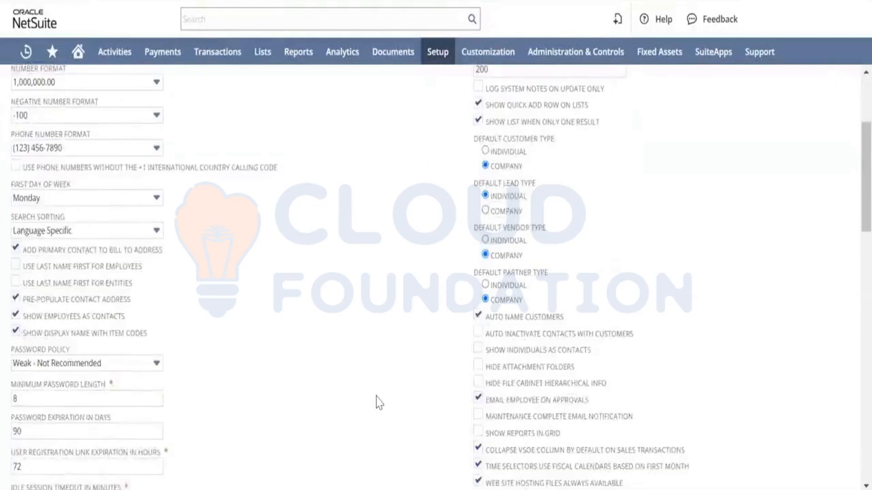
scroll(379, 403, down, 2)
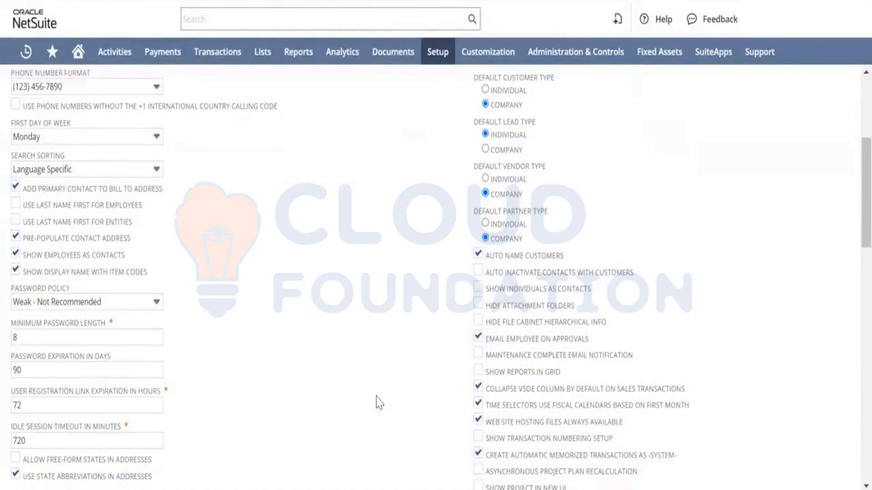
scroll(379, 403, down, 10)
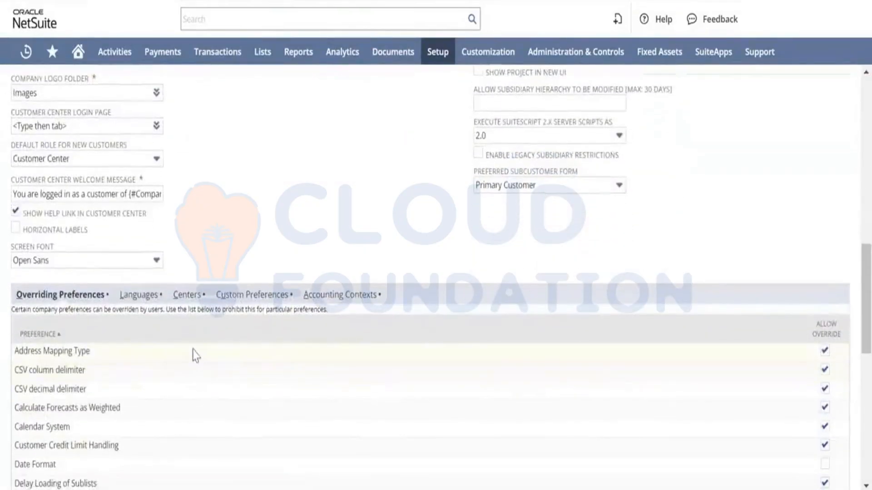
scroll(331, 358, down, 4)
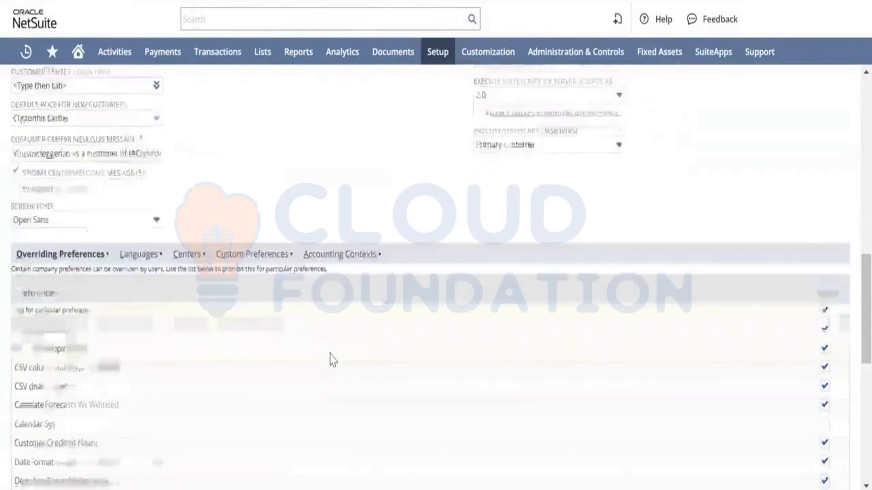
scroll(333, 360, down, 8)
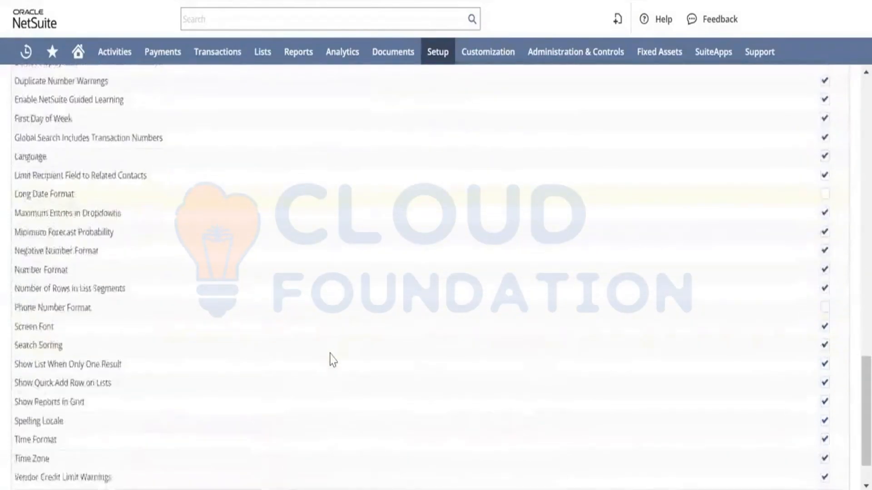
scroll(333, 359, up, 15)
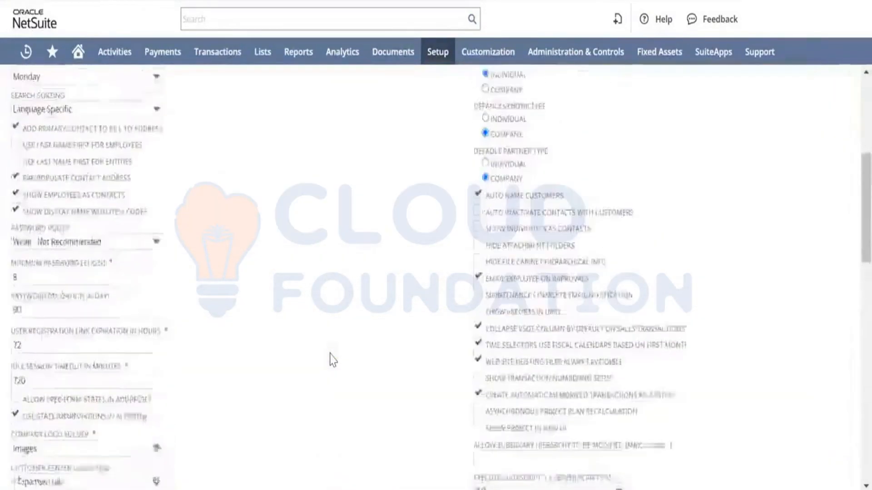
scroll(333, 360, down, 1)
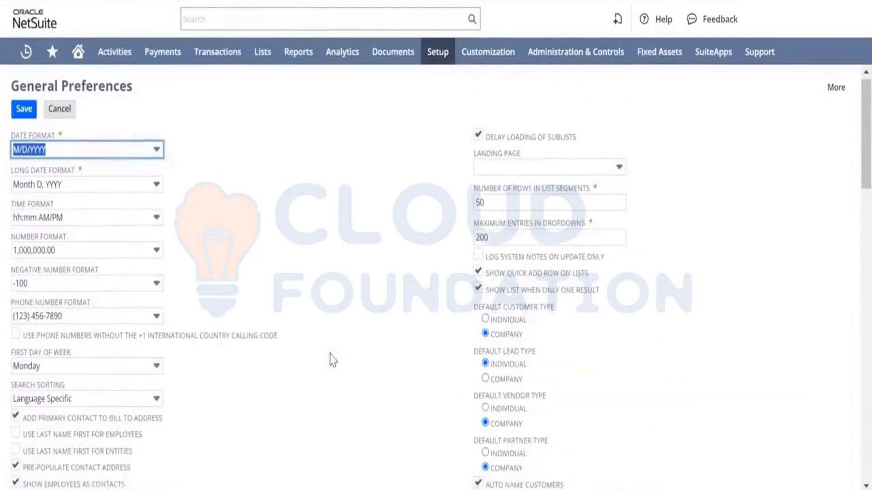
scroll(333, 359, down, 15)
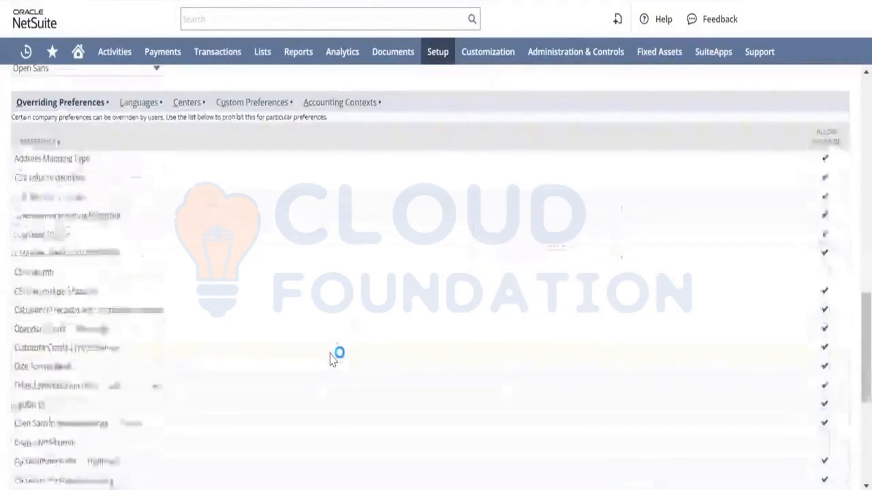
scroll(333, 360, up, 1)
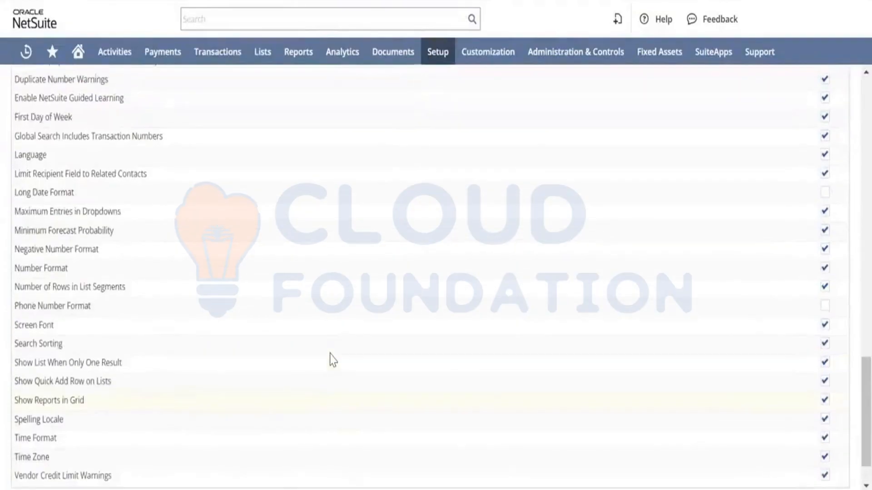
scroll(332, 359, up, 5)
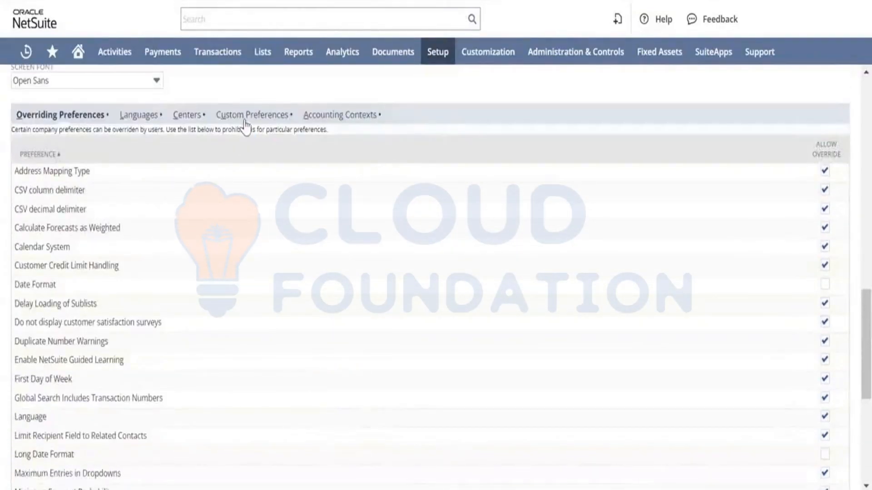
Enable Prevent Negative Inventory under Enhanced Validations and Defaulting in the custom preferences.
click(253, 118)
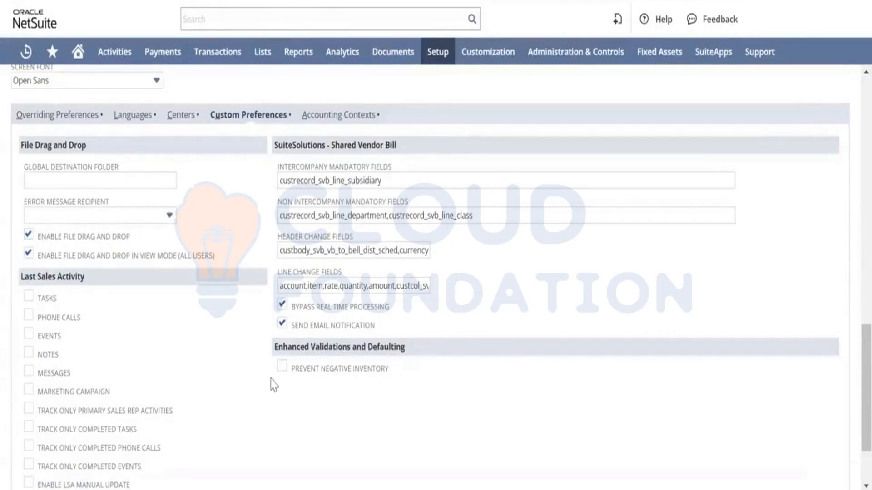
click(283, 368)
click(188, 332)
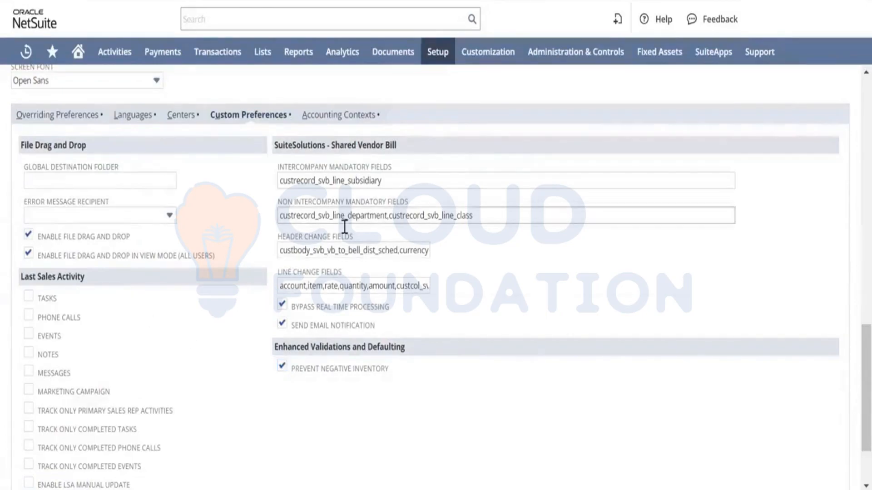
scroll(359, 191, up, 15)
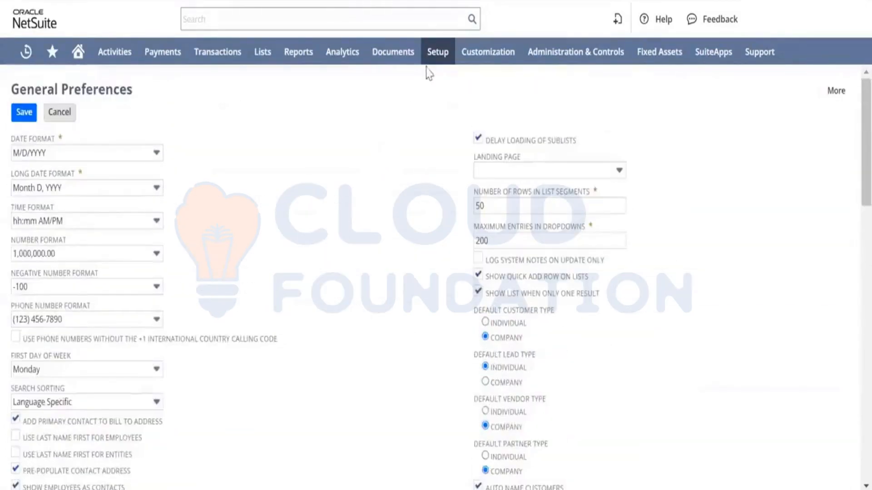
mouse_move(458, 113)
scroll(371, 368, down, 15)
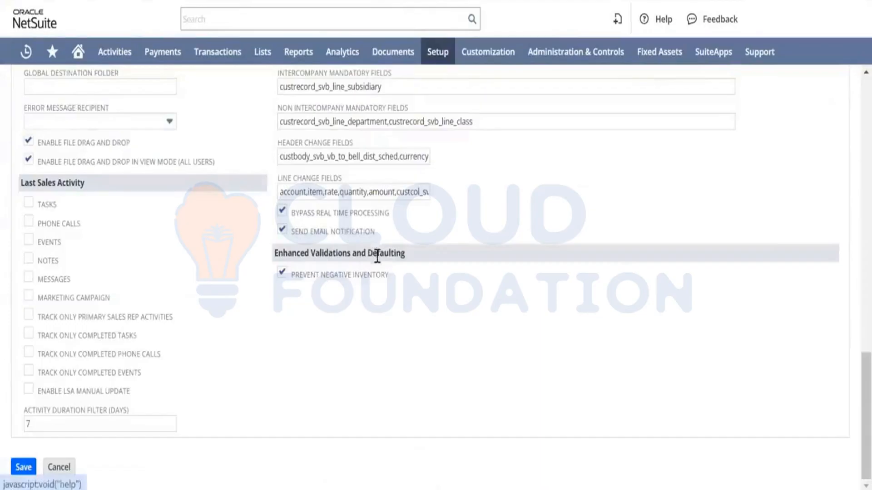